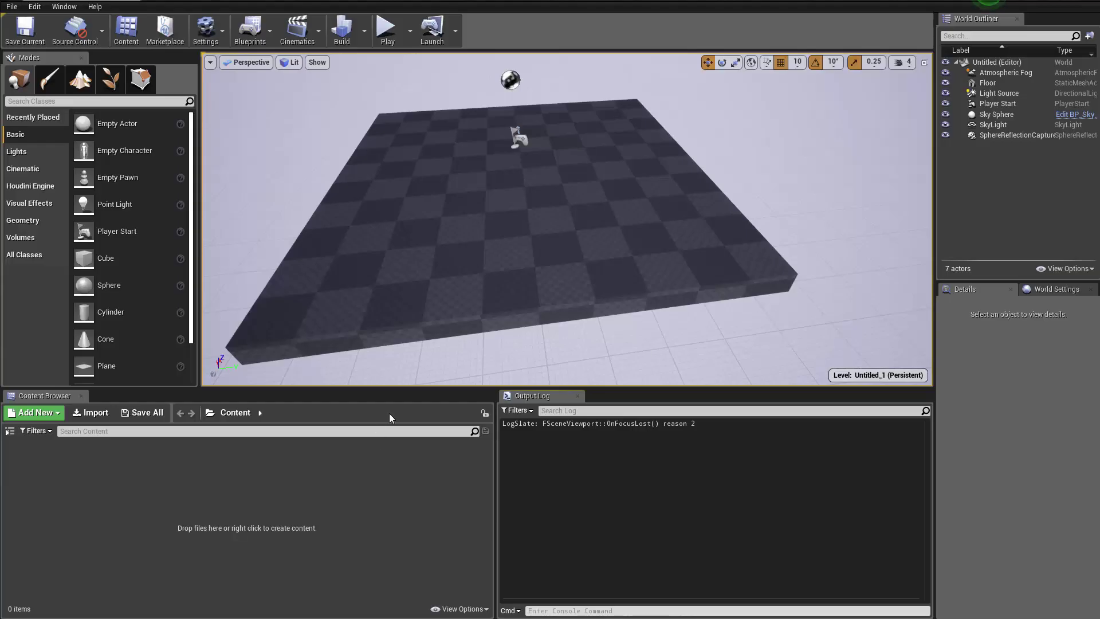
Enlarge the level viewport by shrinking the Content Browser and Output Log area.
mouse_move(562, 245)
right_mouse_down()
mouse_move(504, 235)
mouse_move(400, 252)
mouse_move(618, 252)
mouse_move(572, 229)
right_mouse_up()
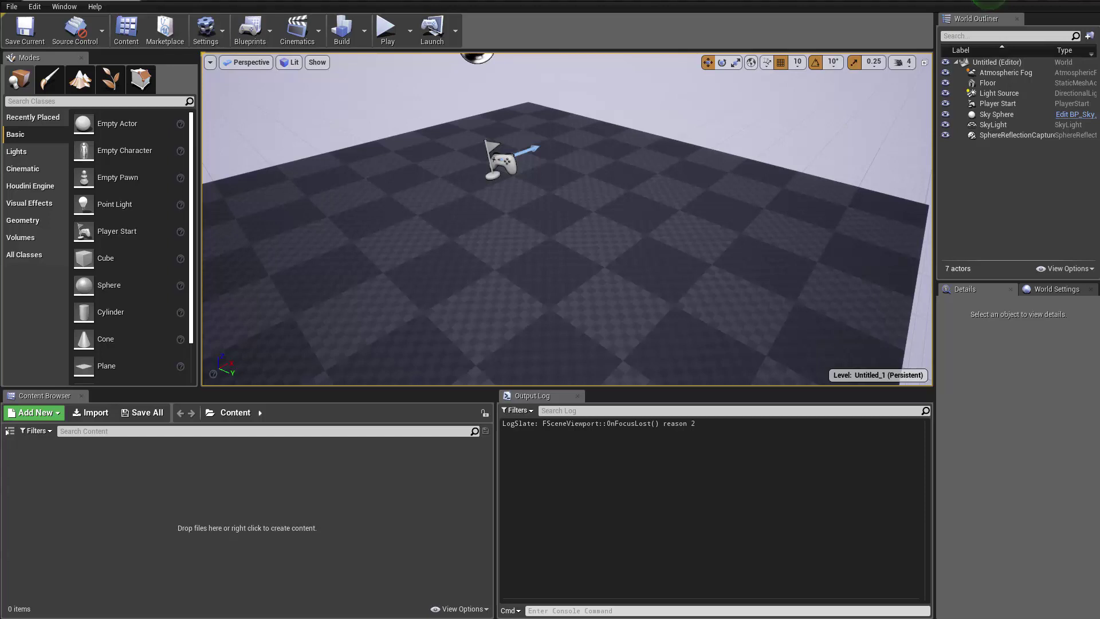
left_click_drag(495, 511, 501, 509)
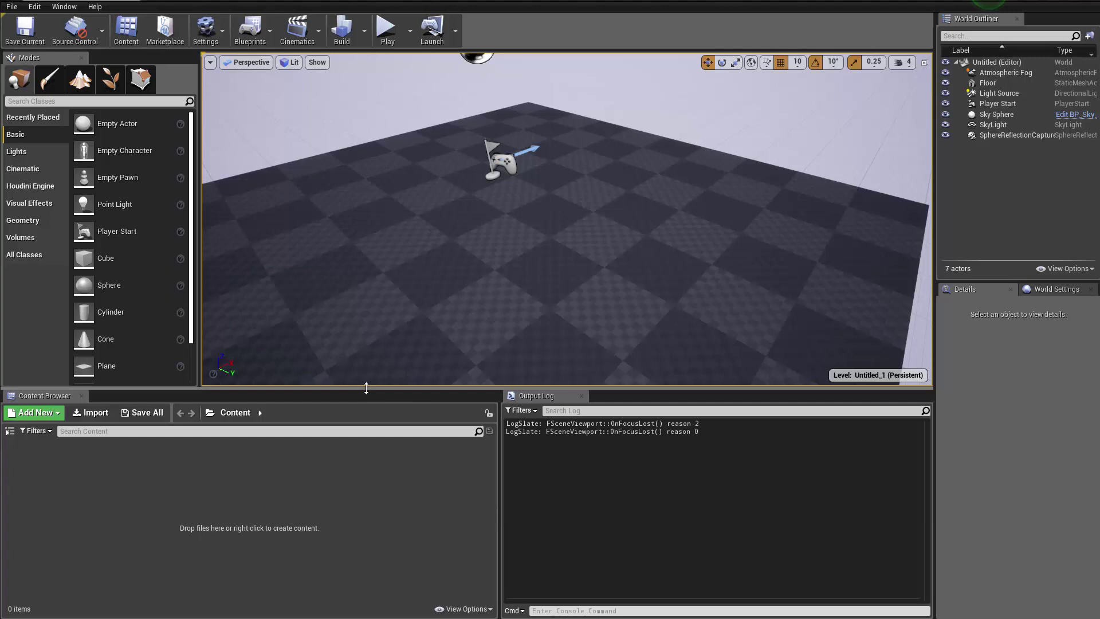
left_click_drag(365, 389, 388, 446)
right_click_drag(692, 341, 655, 335)
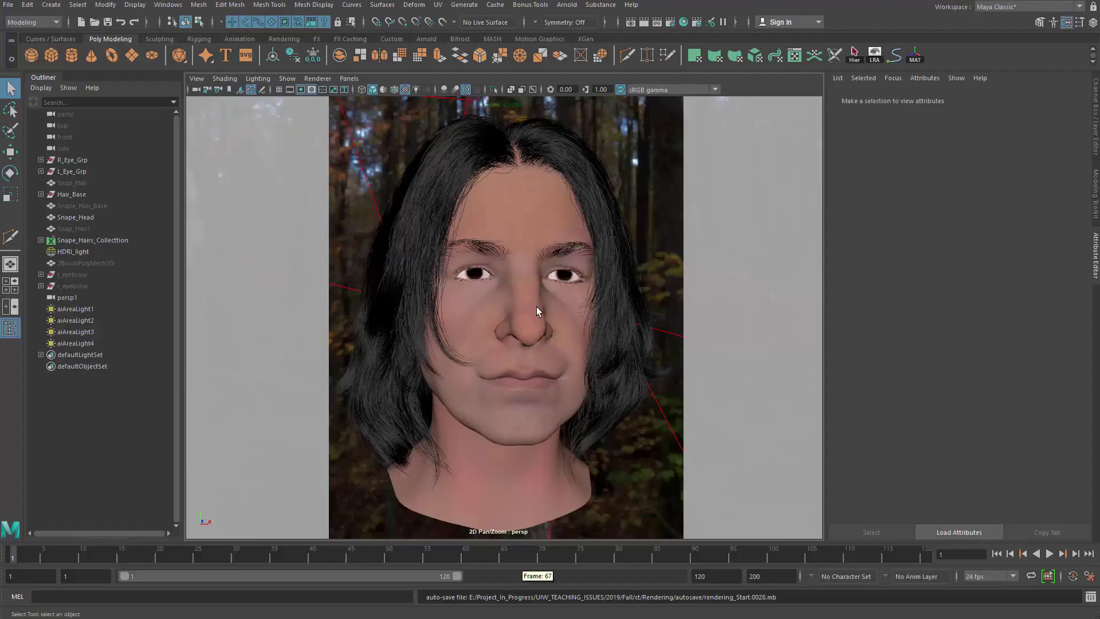
Switch to Maya and examine the character head's hair, eyebrows and eyelashes up close and from several angles.
left_click_drag(367, 287, 528, 397, "alt")
right_click_drag(528, 398, 516, 429, "alt")
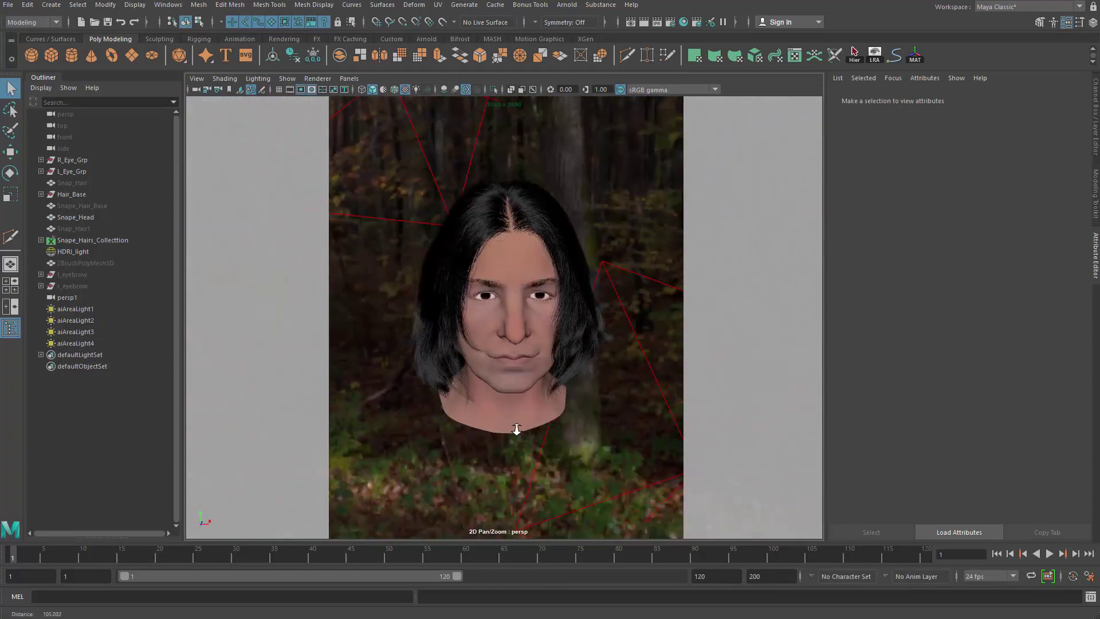
left_click_drag(515, 429, 541, 334, "alt")
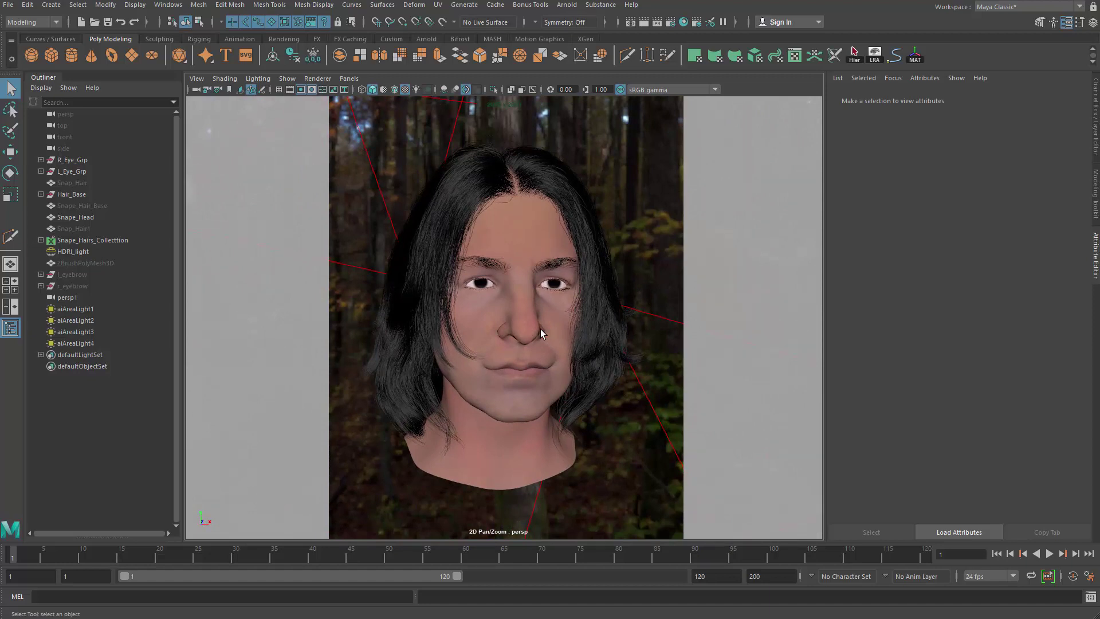
mouse_move(541, 329)
left_mouse_down("alt")
mouse_move(557, 304)
mouse_move(492, 311)
mouse_move(560, 334)
mouse_move(560, 383)
mouse_move(597, 312)
mouse_move(551, 317)
left_mouse_up("alt")
left_click_drag(494, 208, 621, 369, "alt")
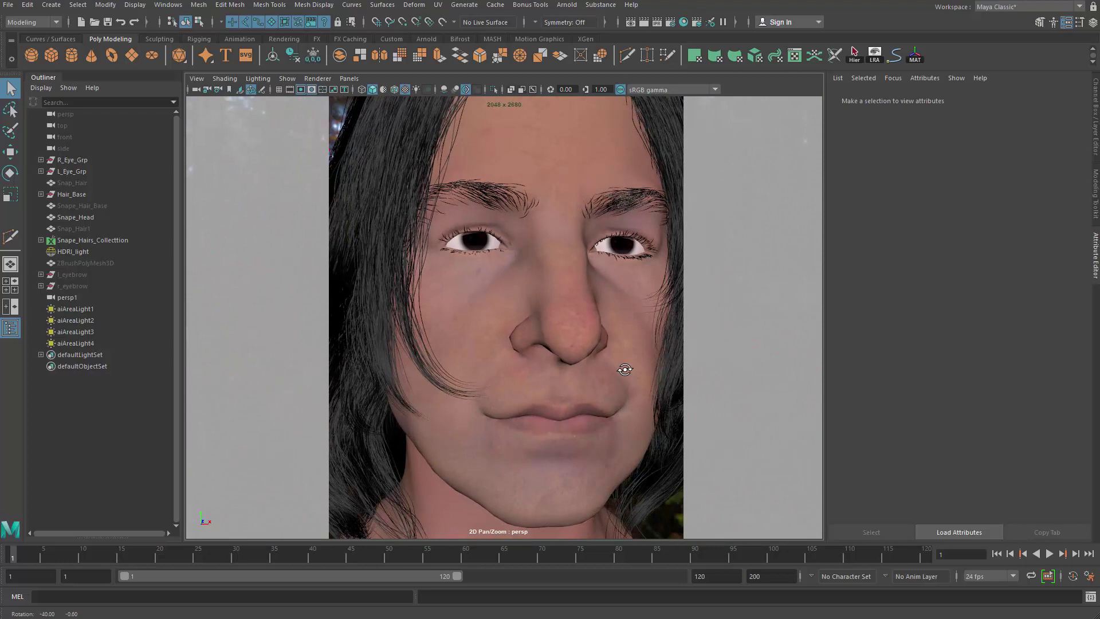
right_click_drag(620, 368, 543, 365, "alt")
left_click_drag(543, 365, 533, 338, "alt")
right_click_drag(533, 338, 533, 339, "alt")
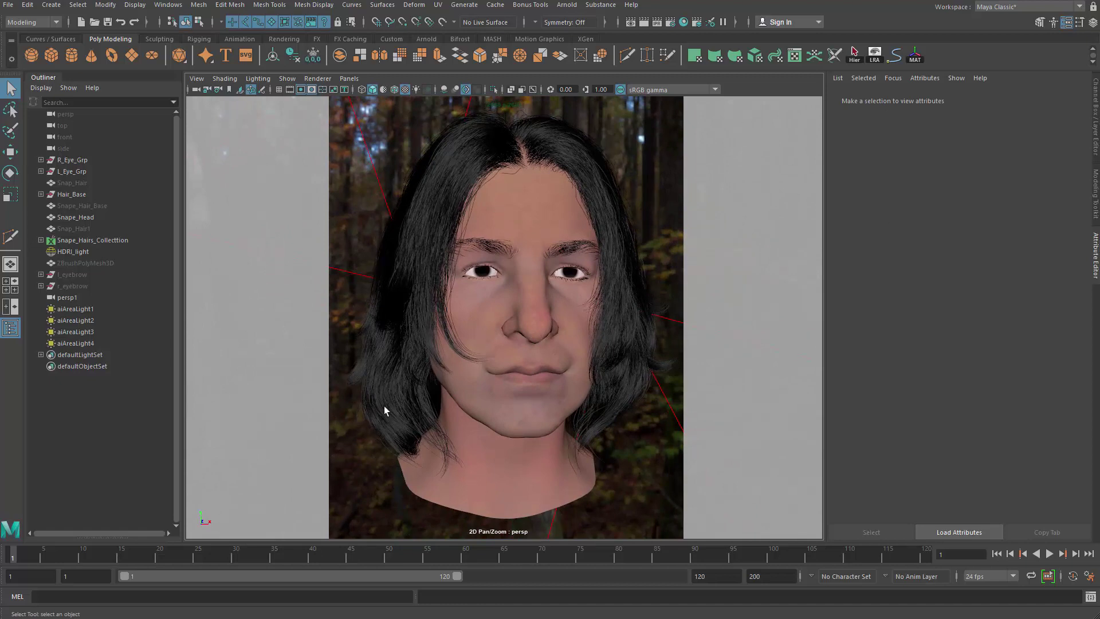
mouse_move(561, 280)
left_mouse_down("alt")
mouse_move(504, 275)
mouse_move(502, 252)
mouse_move(490, 289)
mouse_move(453, 295)
mouse_move(444, 325)
mouse_move(467, 374)
mouse_move(567, 285)
mouse_move(539, 269)
mouse_move(535, 287)
mouse_move(550, 275)
left_mouse_up("alt")
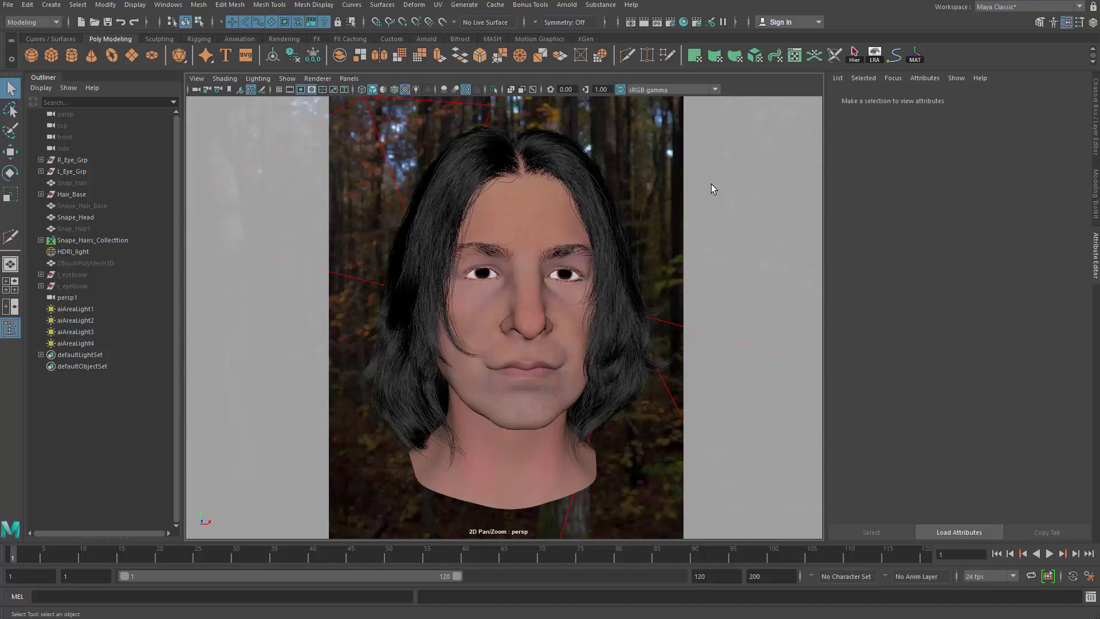
Switch to the XGen workspace and try to make Snape_Hairs_Description the active description.
left_click(996, 7)
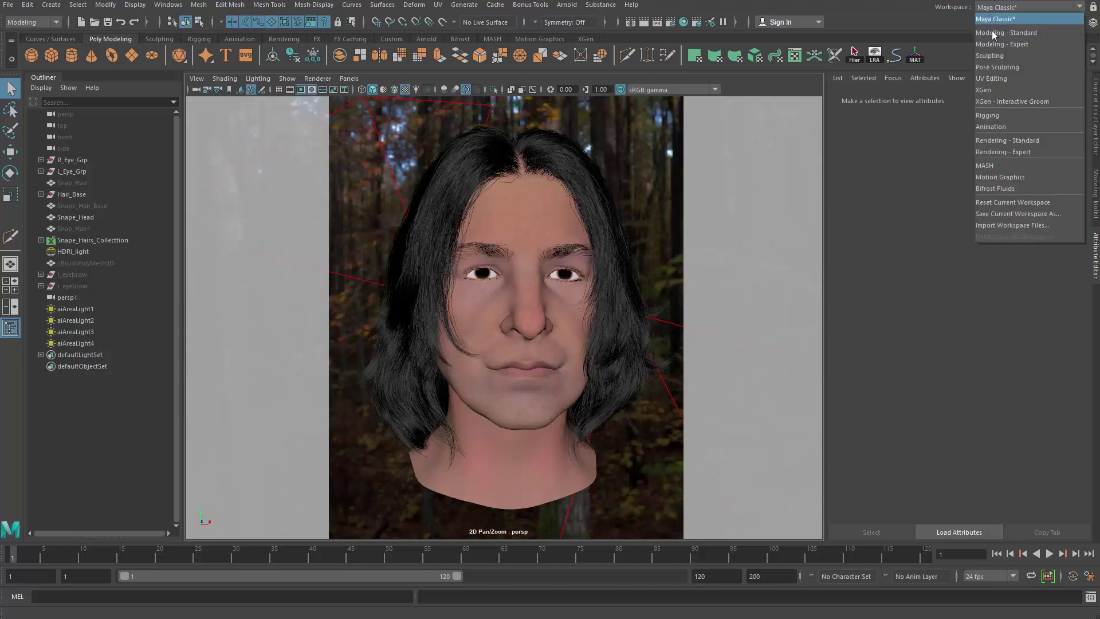
left_click(985, 90)
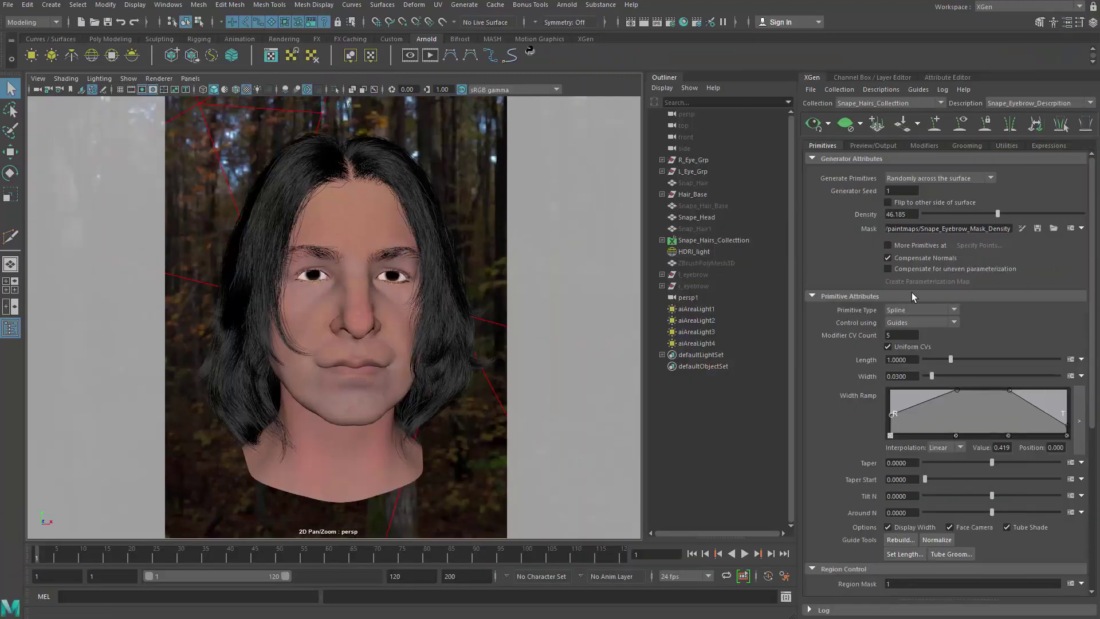
left_click(1019, 104)
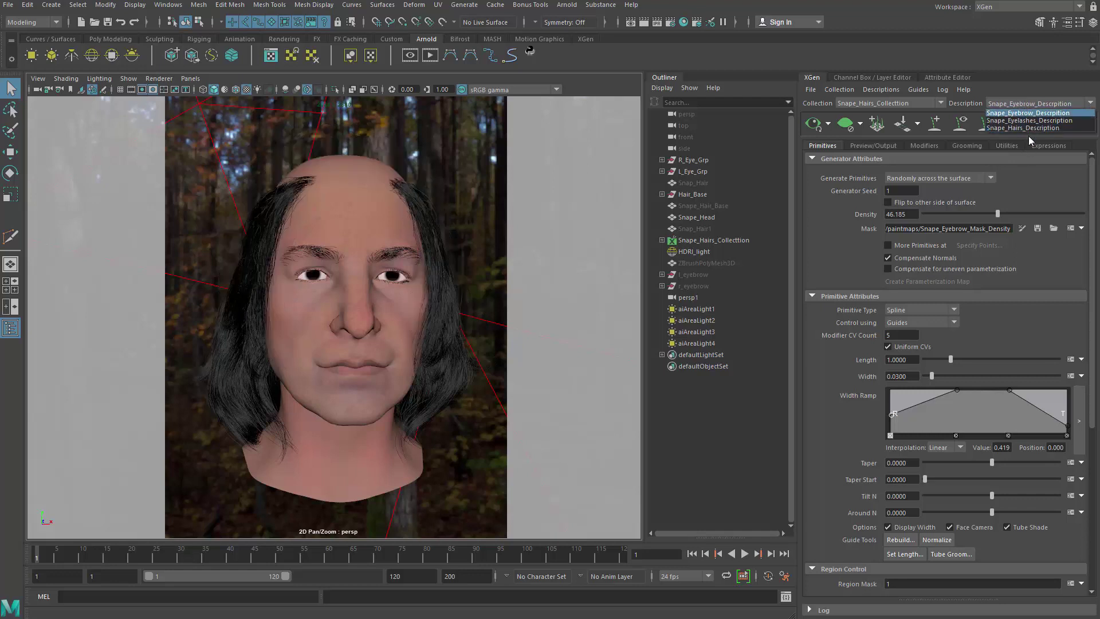
left_click(1026, 127)
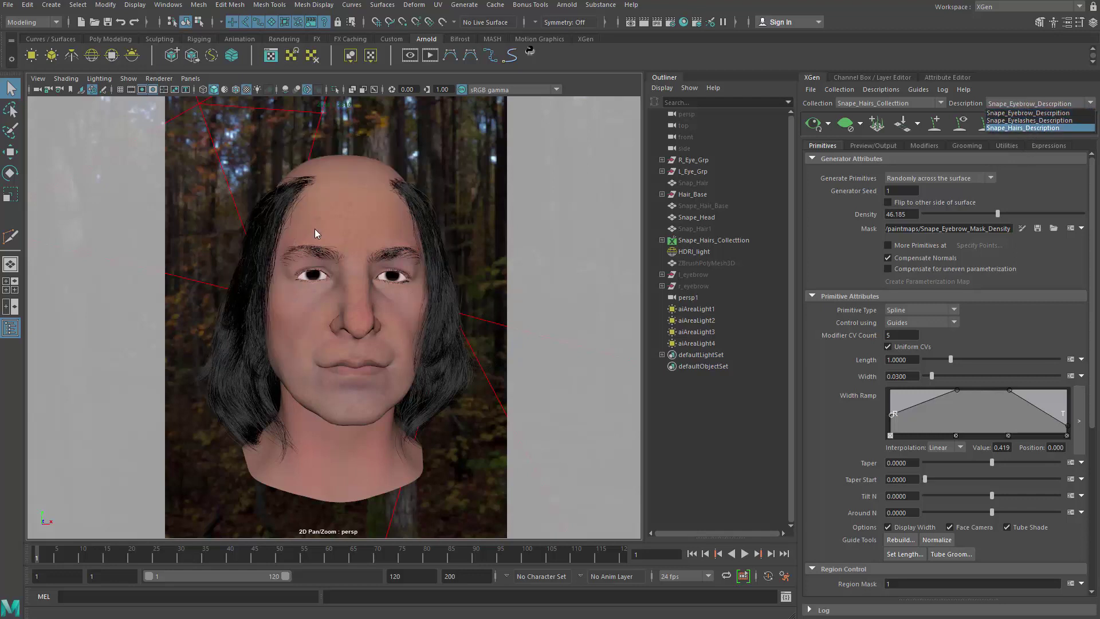
Regenerate the XGen preview to fill in the hair on the bare top of the scalp.
mouse_move(316, 233)
left_mouse_down("alt")
mouse_move(319, 275)
mouse_move(321, 238)
left_mouse_up("alt")
left_click_drag(411, 221, 427, 239, "alt")
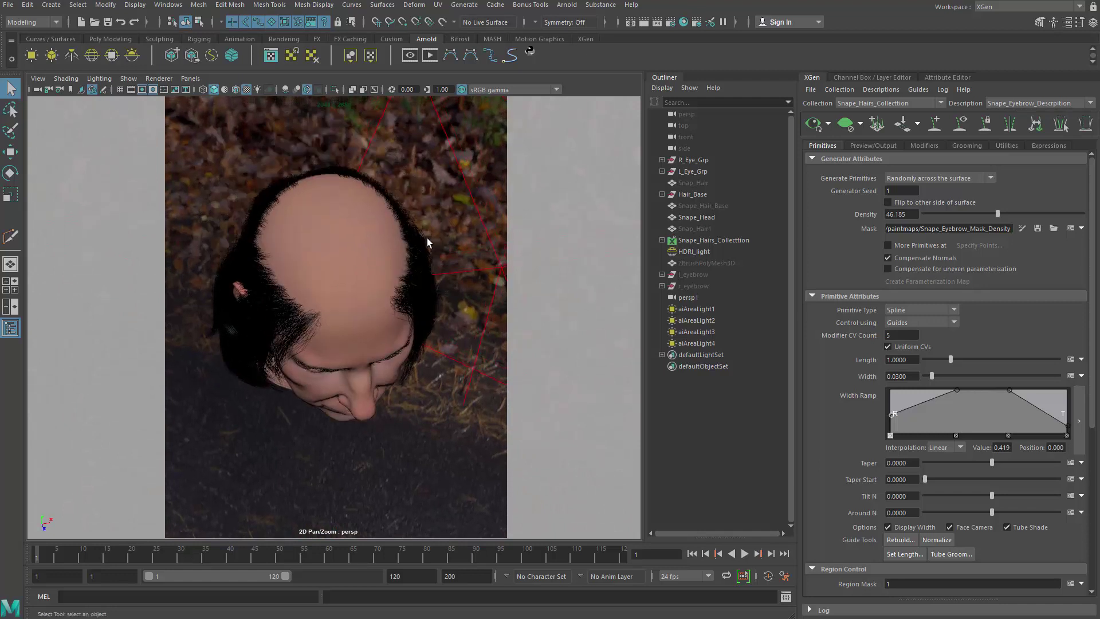
left_click(807, 129)
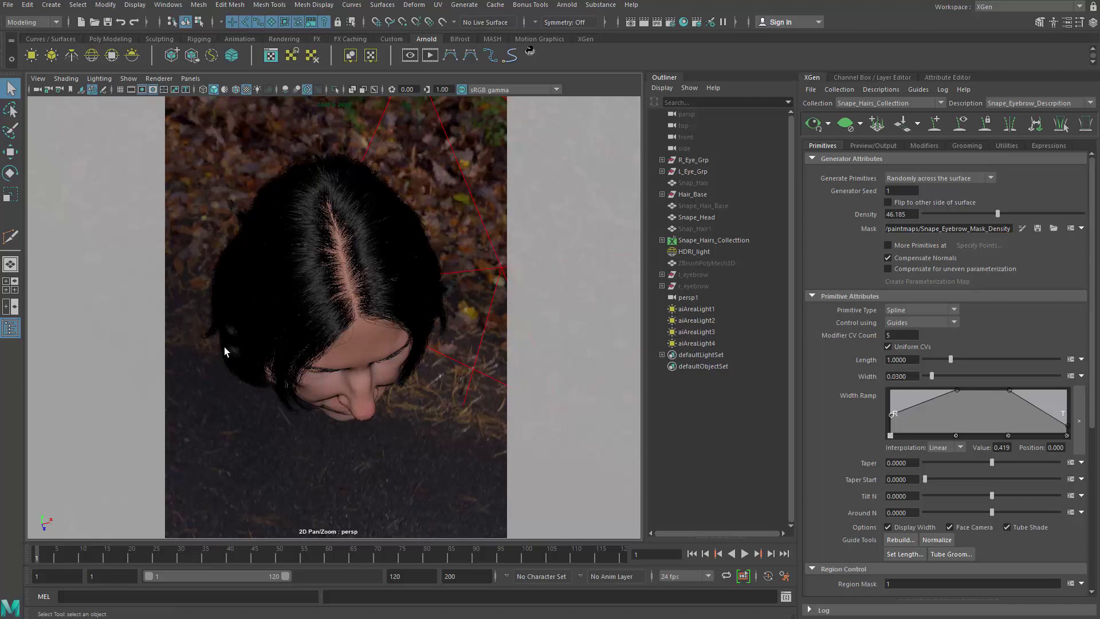
left_click_drag(379, 350, 435, 237, "alt")
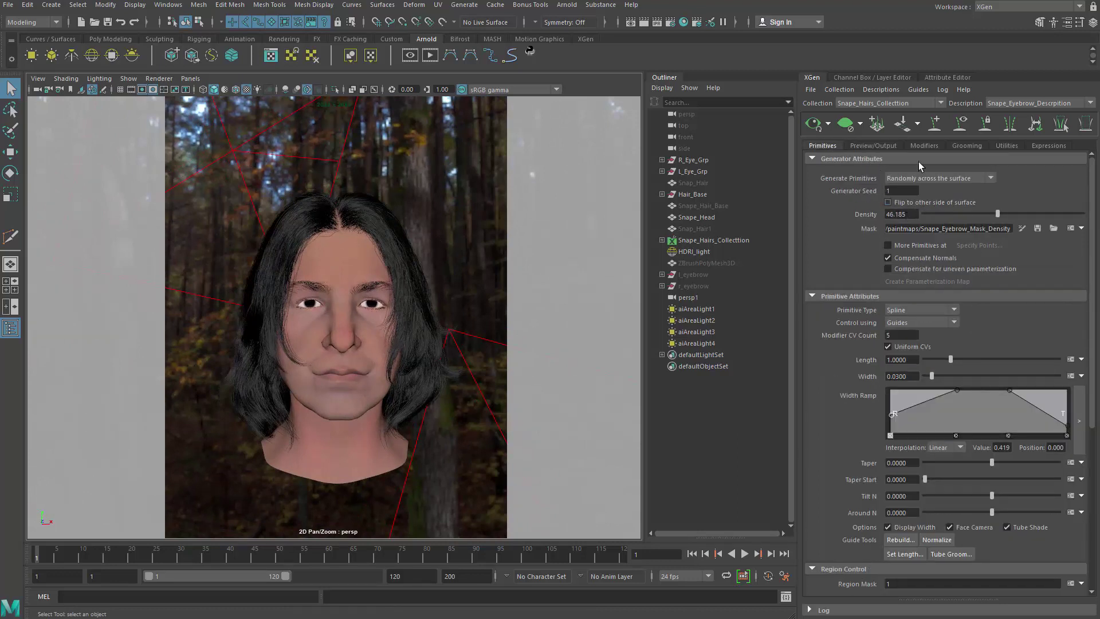
Make Snape_Hairs_Description the active XGen description.
left_click(1015, 103)
left_click(1010, 131)
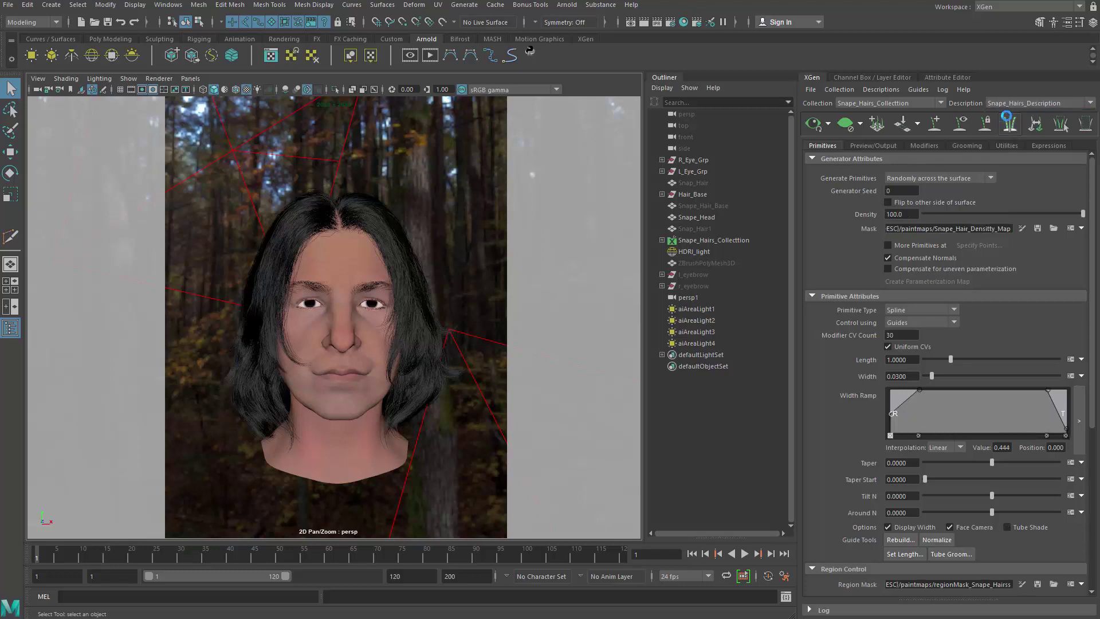
left_click_drag(479, 222, 461, 265, "alt")
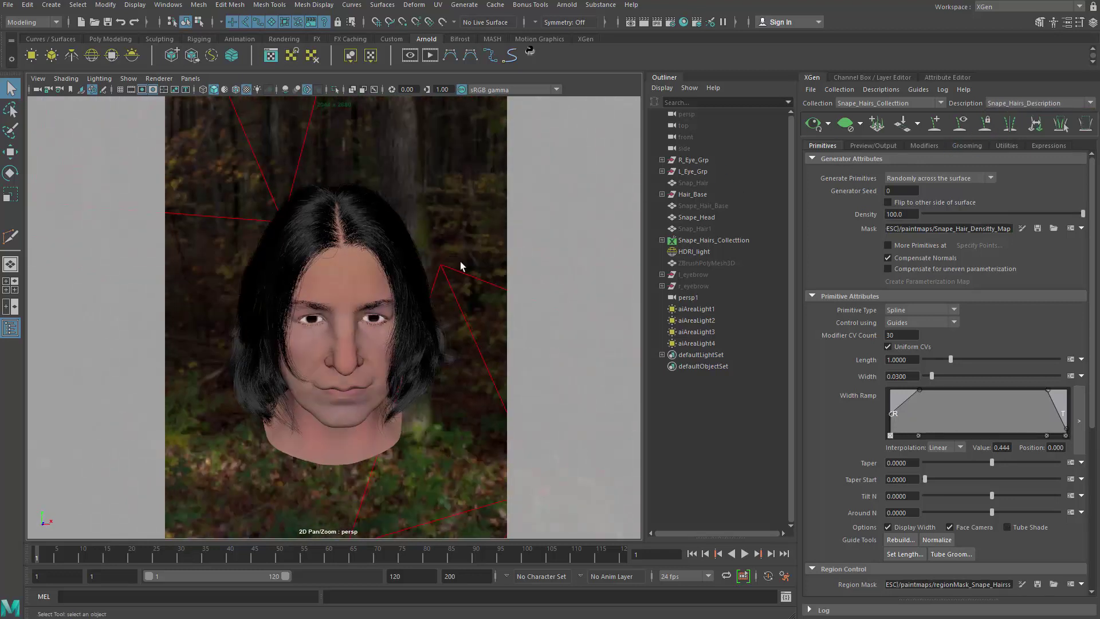
Set the hair description's generator density to 70.
left_click(911, 215)
left_click_drag(422, 274, 396, 285, "alt")
right_click_drag(396, 284, 405, 287, "alt")
middle_click_drag(405, 287, 404, 230, "alt")
left_click_drag(404, 230, 405, 234, "alt")
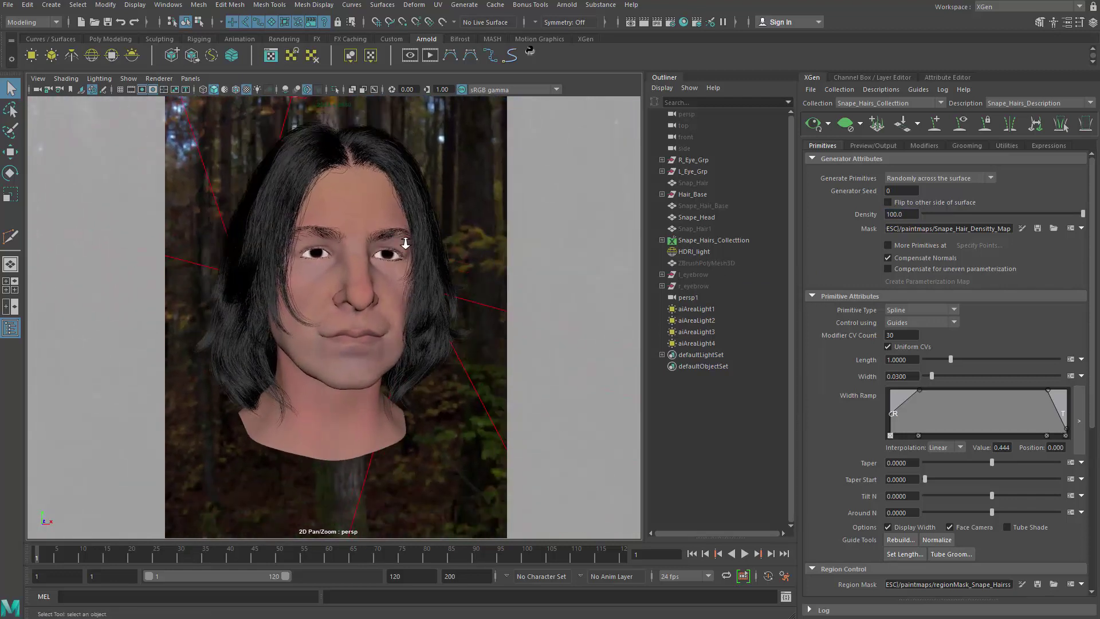
middle_click_drag(405, 235, 417, 261, "alt")
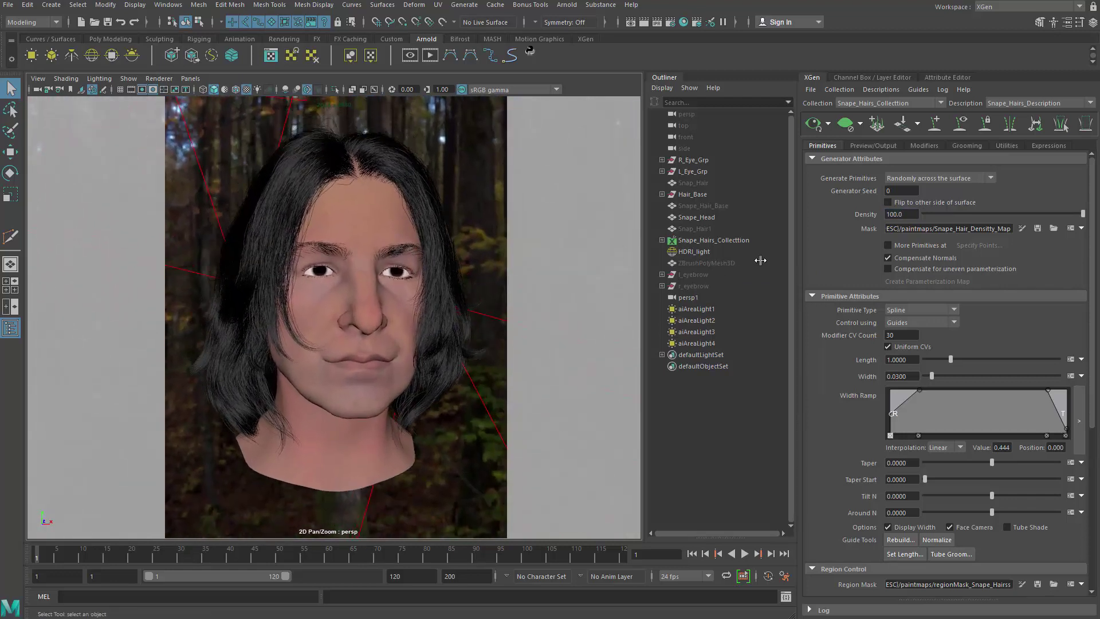
left_click(901, 213)
type("70")
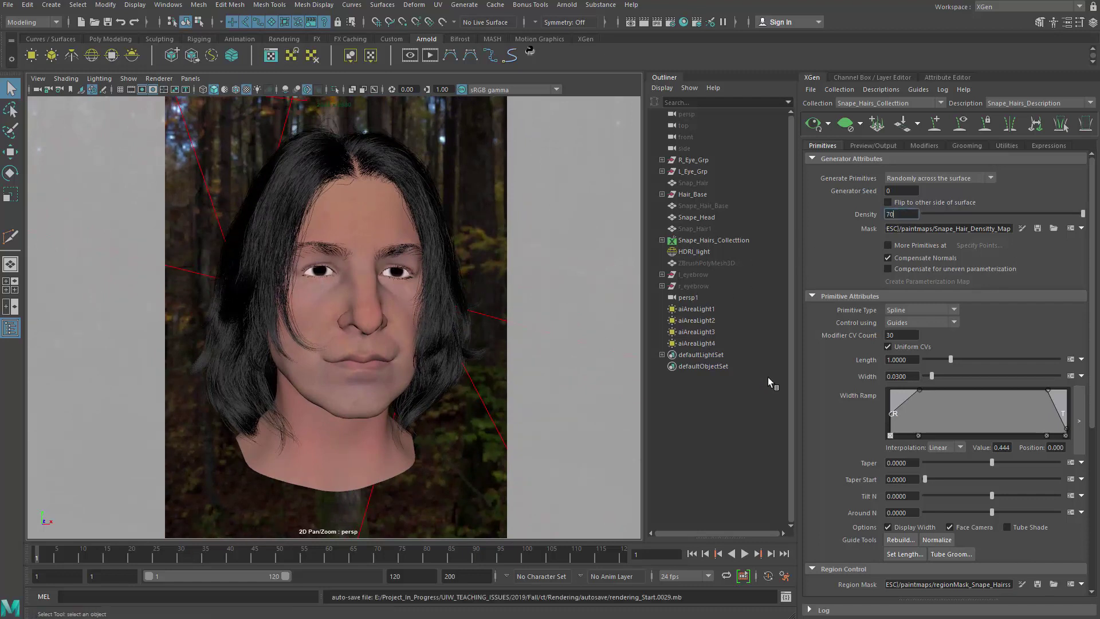
key("Return")
Update the XGen preview with the new density and check the hair coverage from the side and front.
left_click_drag(410, 318, 388, 327, "alt")
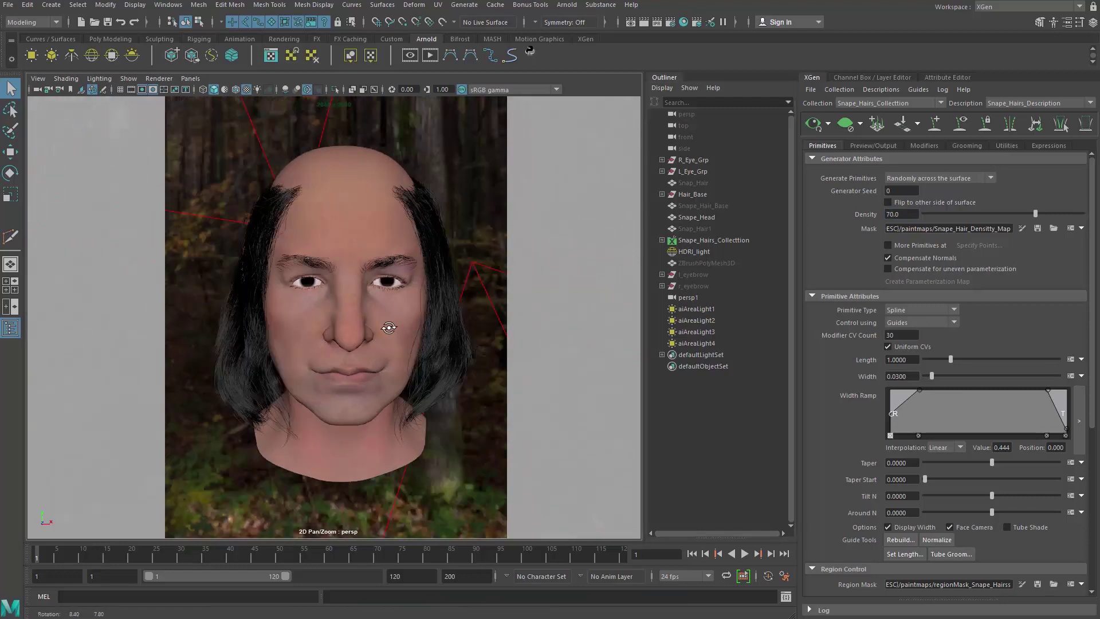
right_click_drag(388, 327, 369, 311, "alt")
left_click_drag(368, 311, 375, 312, "alt")
left_click(823, 123)
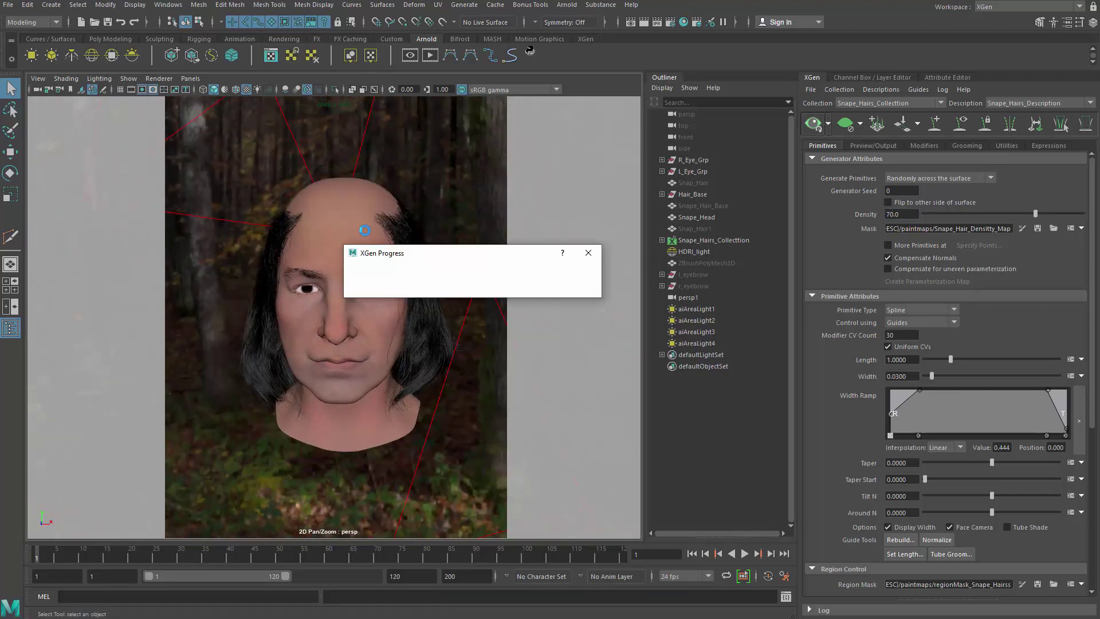
left_click_drag(378, 225, 558, 232, "alt")
left_click(813, 123)
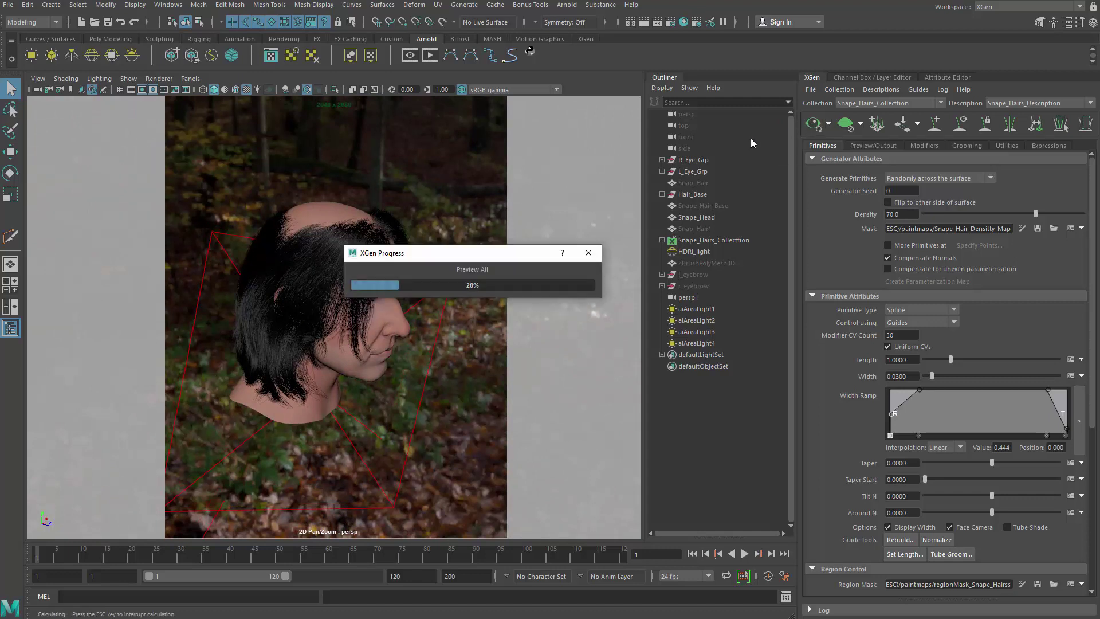
left_click_drag(356, 216, 283, 204, "alt")
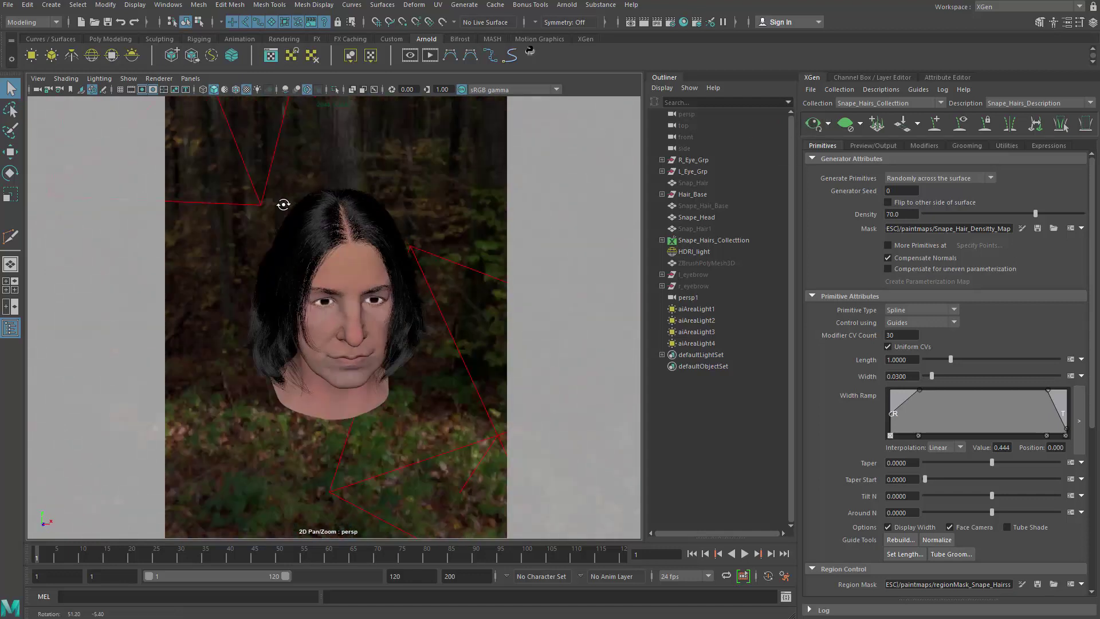
right_click_drag(283, 204, 315, 222, "alt")
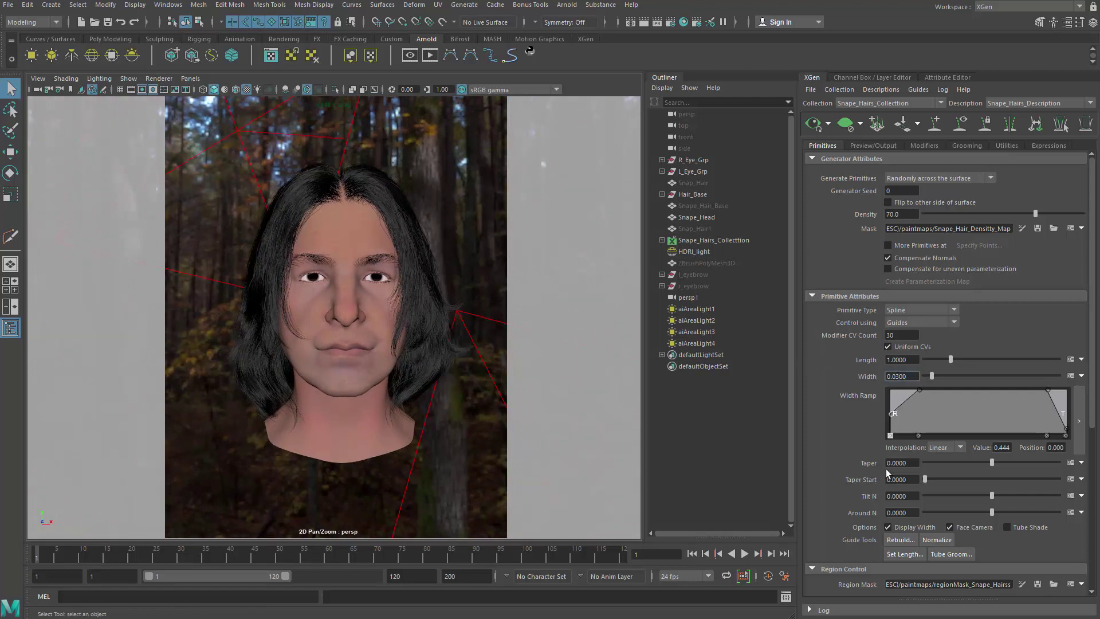
Set the hair width to 0.04 and select the tip point on the width ramp.
key("Return")
right_click_drag(380, 319, 518, 385, "alt")
middle_click_drag(490, 367, 422, 319, "alt")
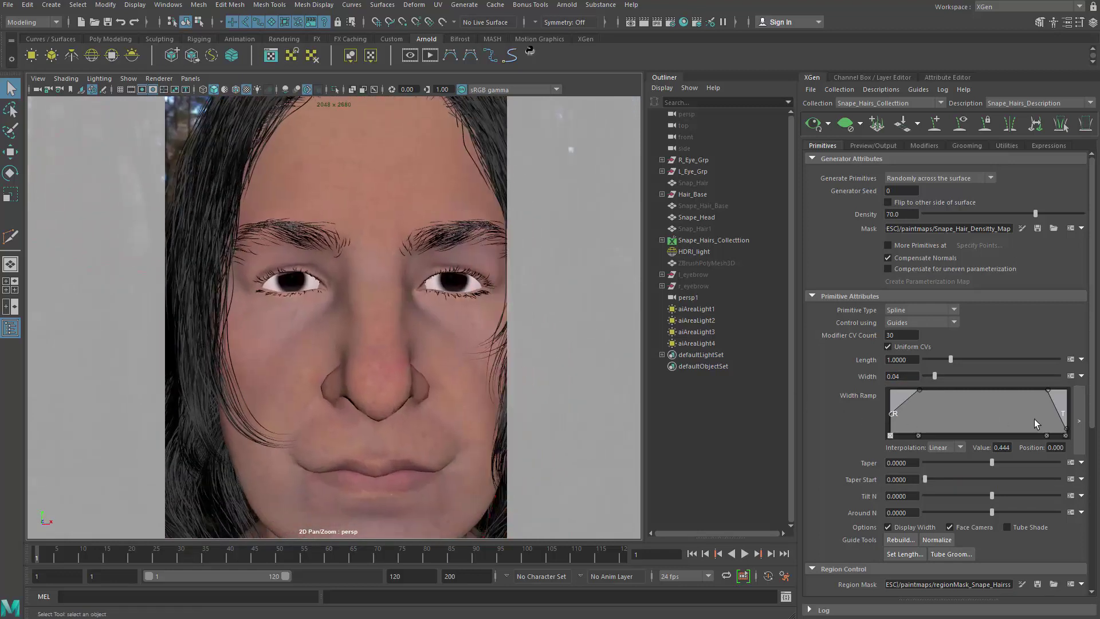
left_click(1066, 435)
Update the XGen preview with the new hair width and inspect the scalp from above and the front.
right_click_drag(630, 397, 356, 351, "alt")
left_click_drag(356, 351, 332, 344, "alt")
left_click(813, 124)
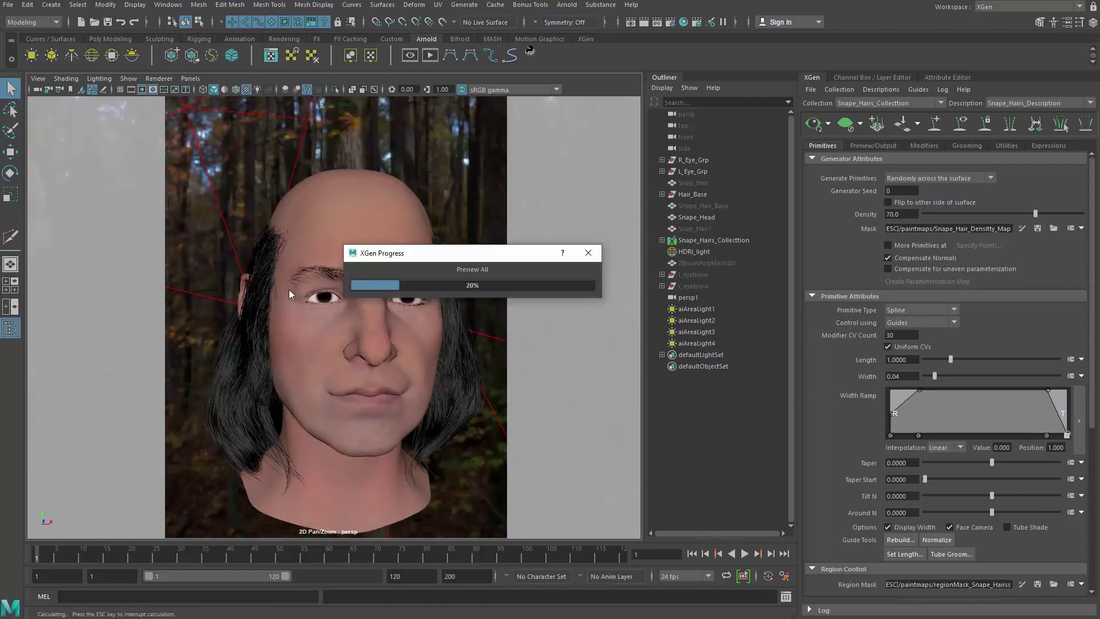
left_click_drag(295, 287, 267, 354, "alt")
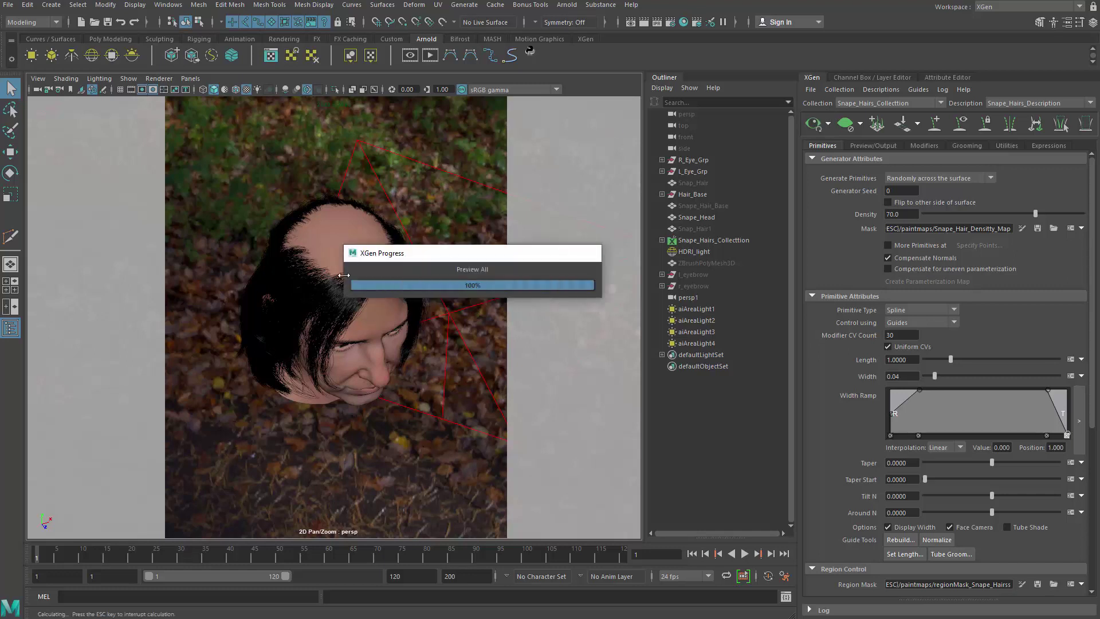
left_click_drag(267, 354, 350, 257, "alt")
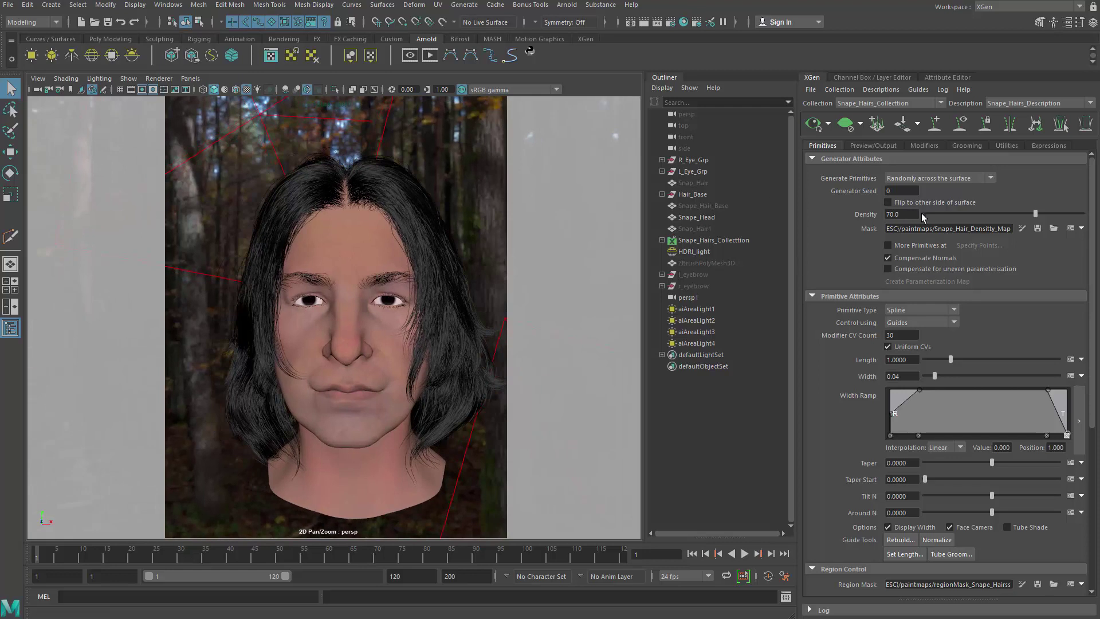
Set the hair description's output operation to Create Geometry and turn off placing UVs in tiles.
left_click(874, 147)
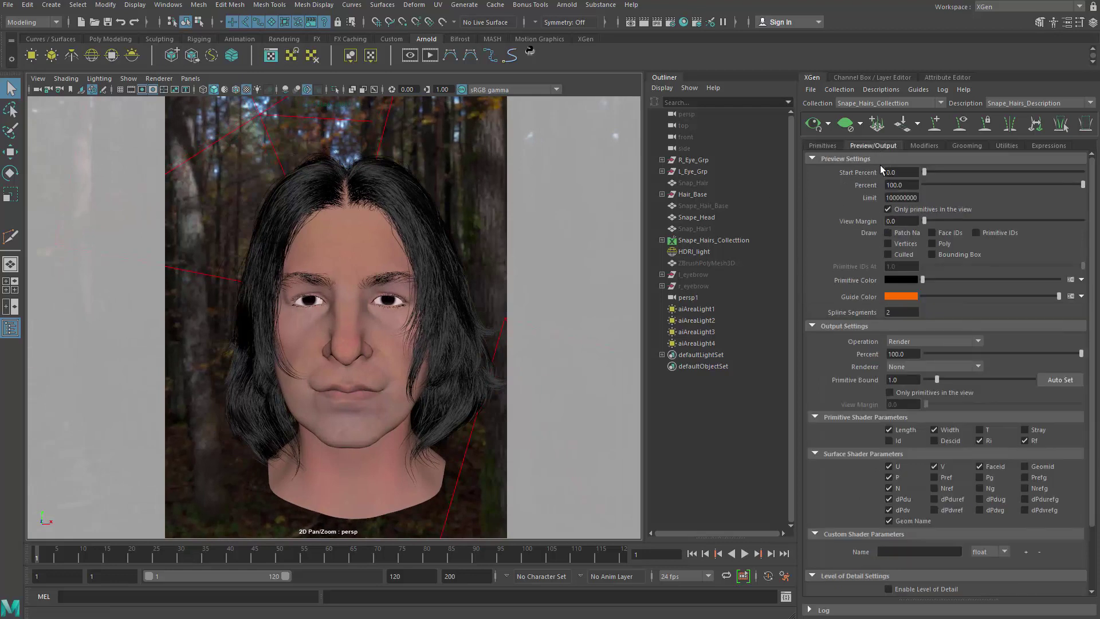
left_click(905, 341)
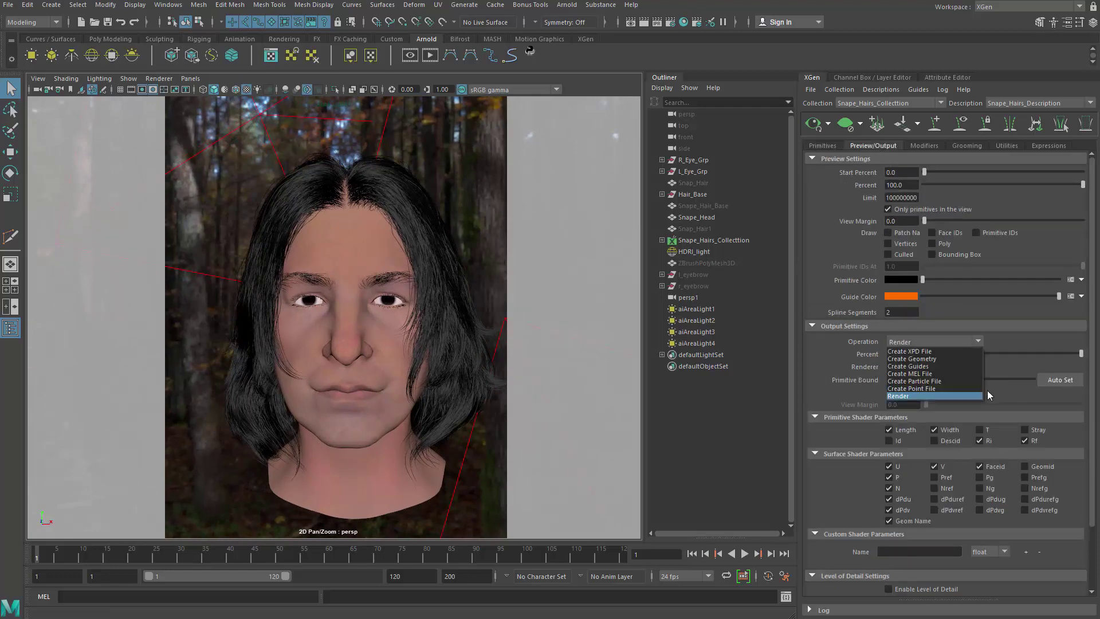
left_click(909, 359)
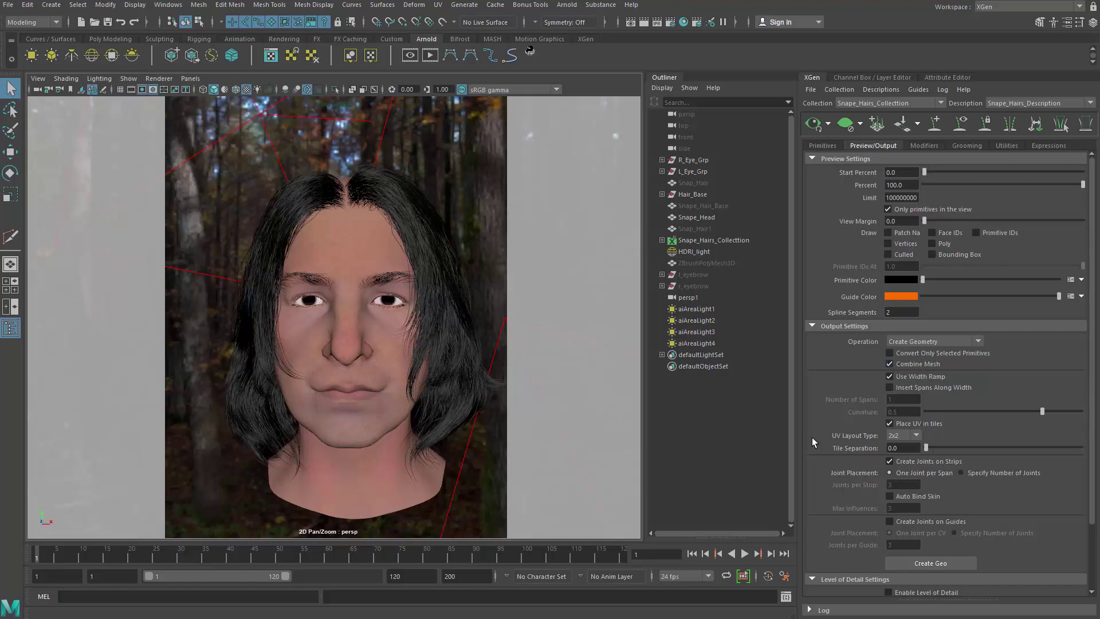
left_click(908, 426)
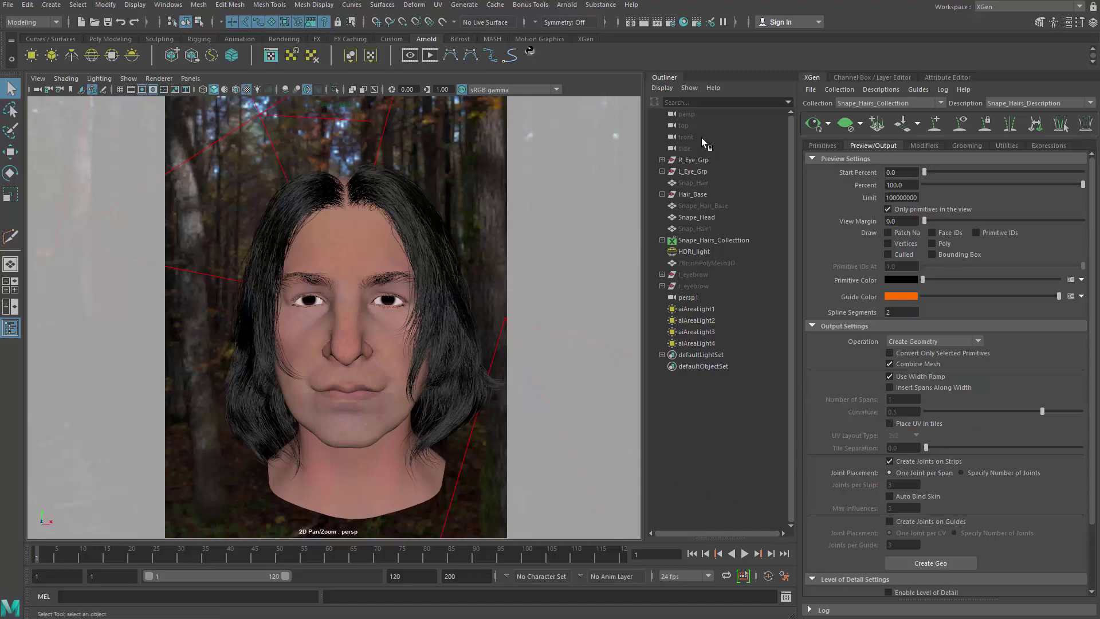
Open the UV Editor to examine the UV tile grid and close it again.
left_click_drag(401, 357, 441, 363, "alt")
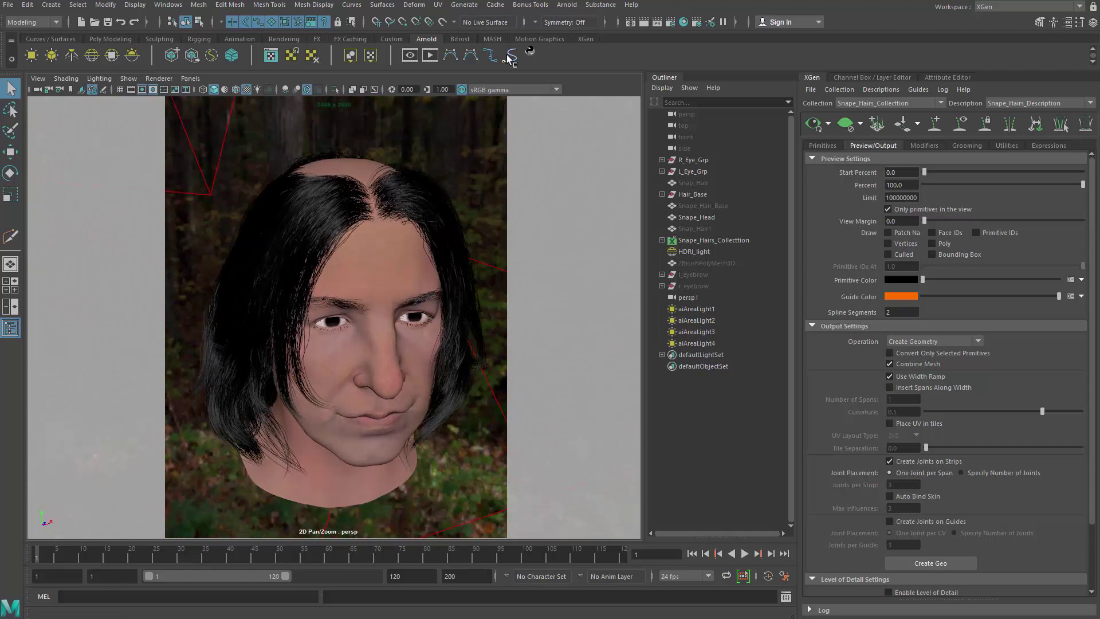
left_click(440, 5)
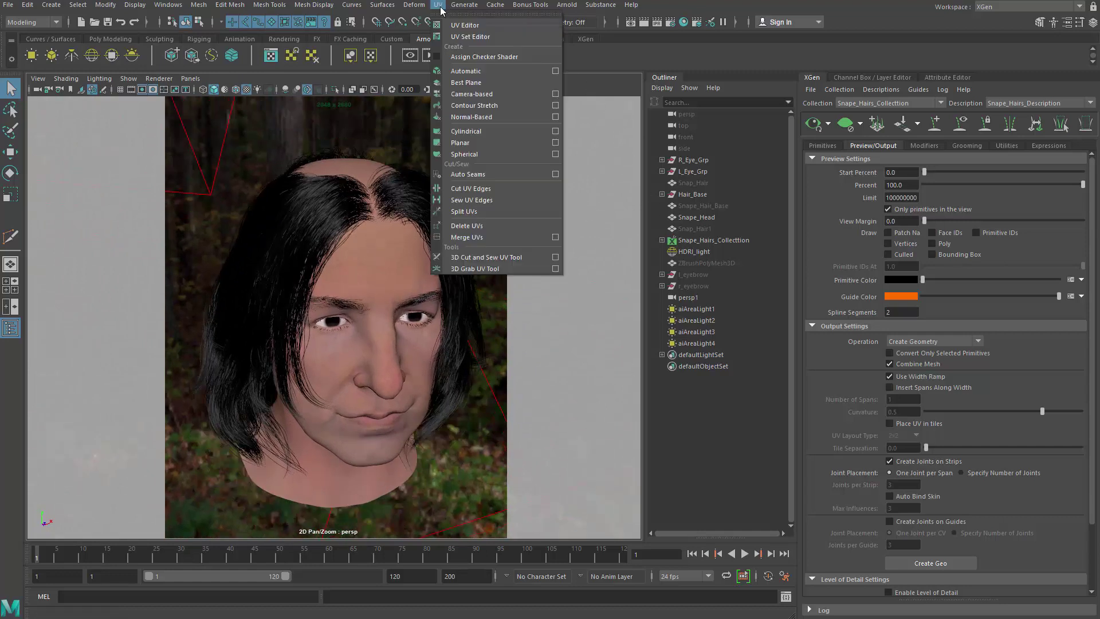
left_click(481, 24)
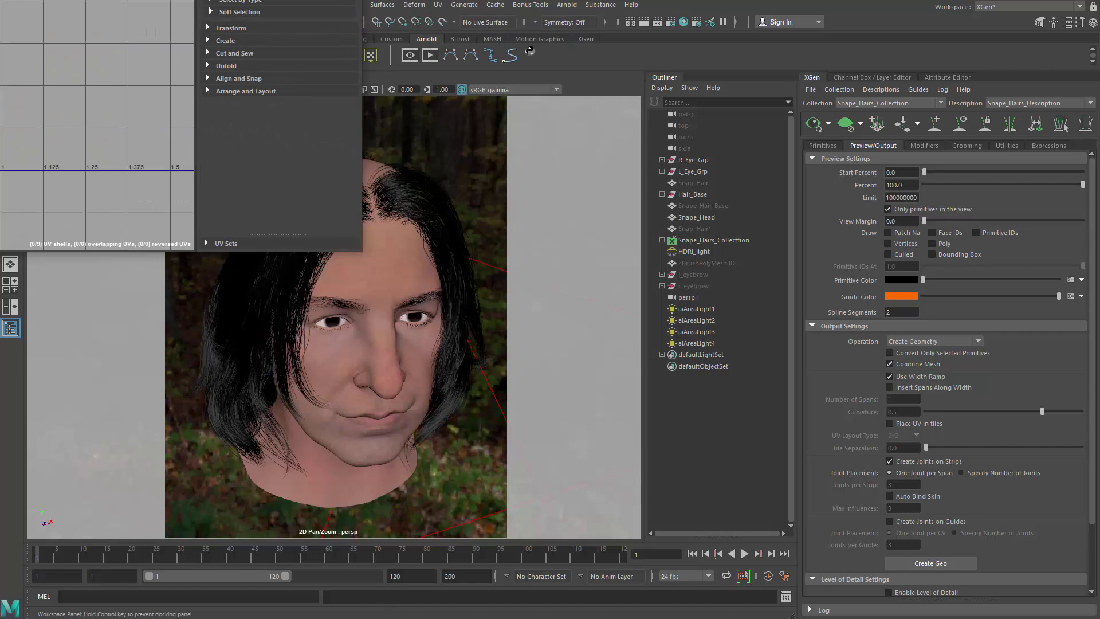
scroll(572, 301, "down", 10)
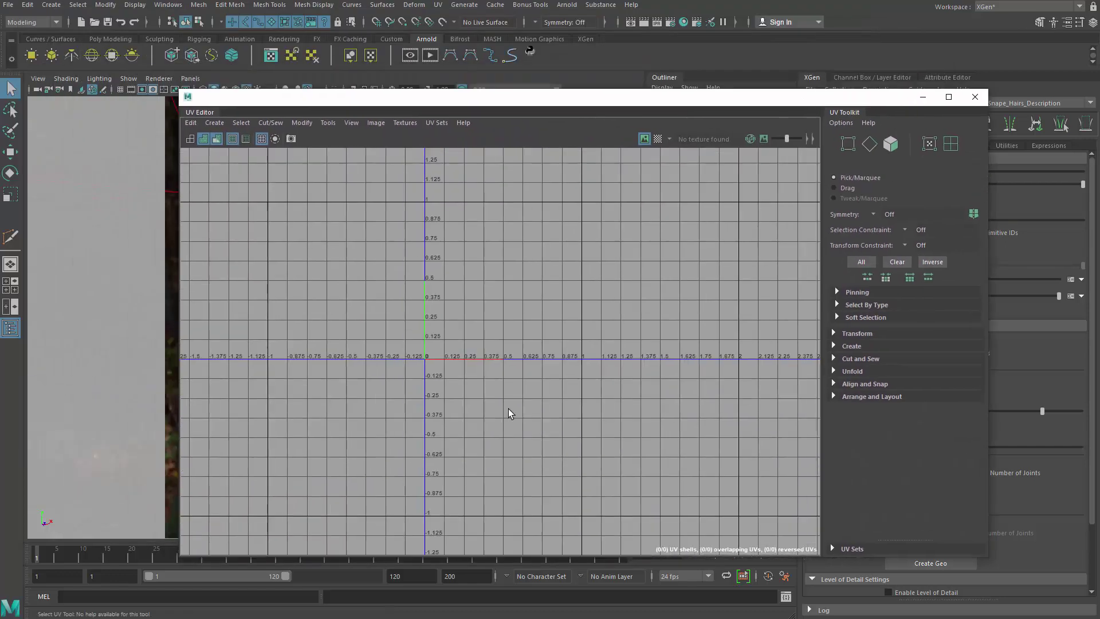
left_click(658, 139)
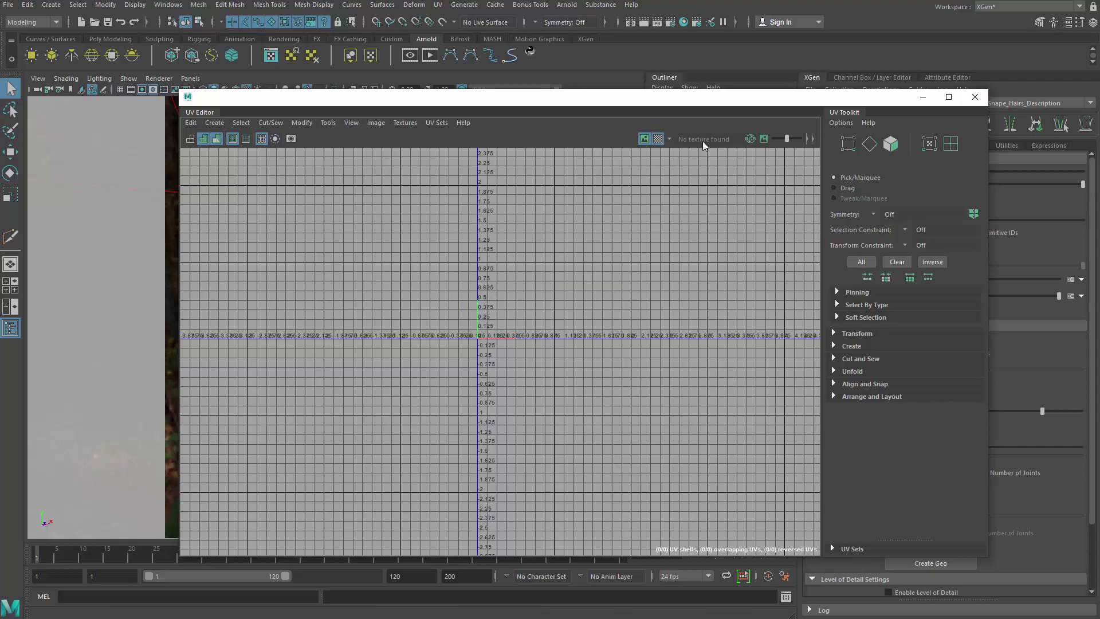
left_click(975, 96)
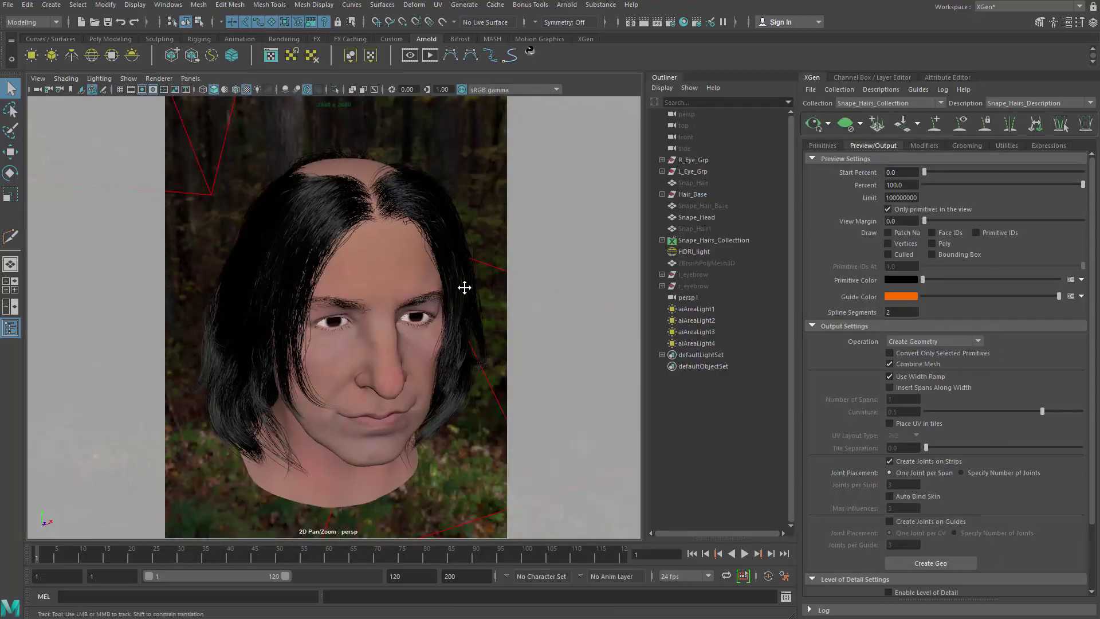
middle_click_drag(465, 288, 500, 271, "alt")
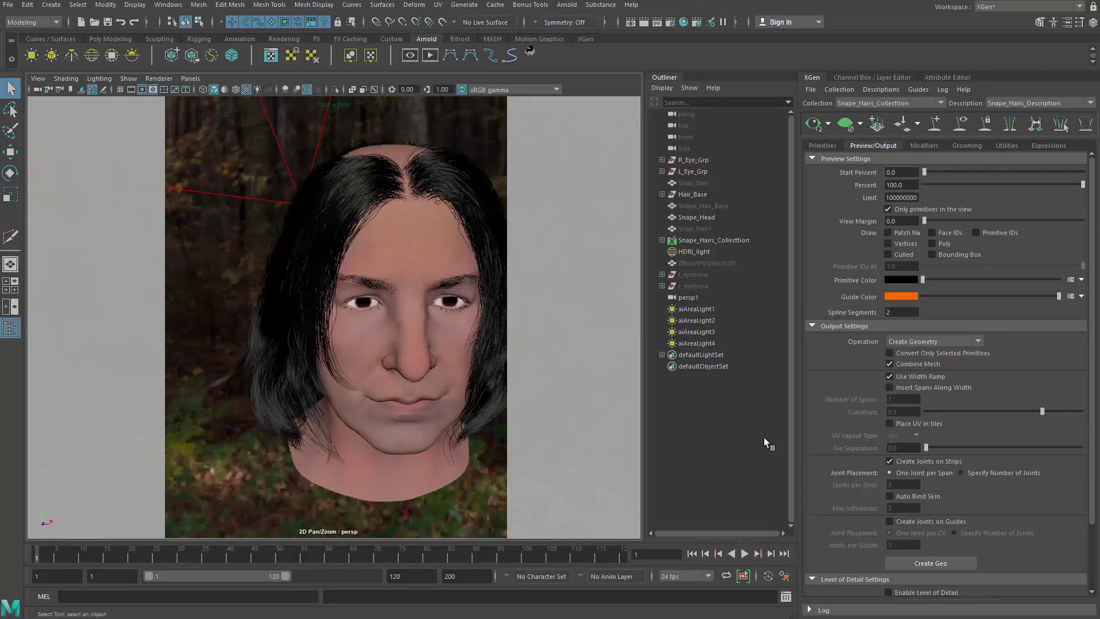
Turn off Create Joints on Strips for Snape_Hairs_Description and convert the hair into geometry.
left_click(916, 461)
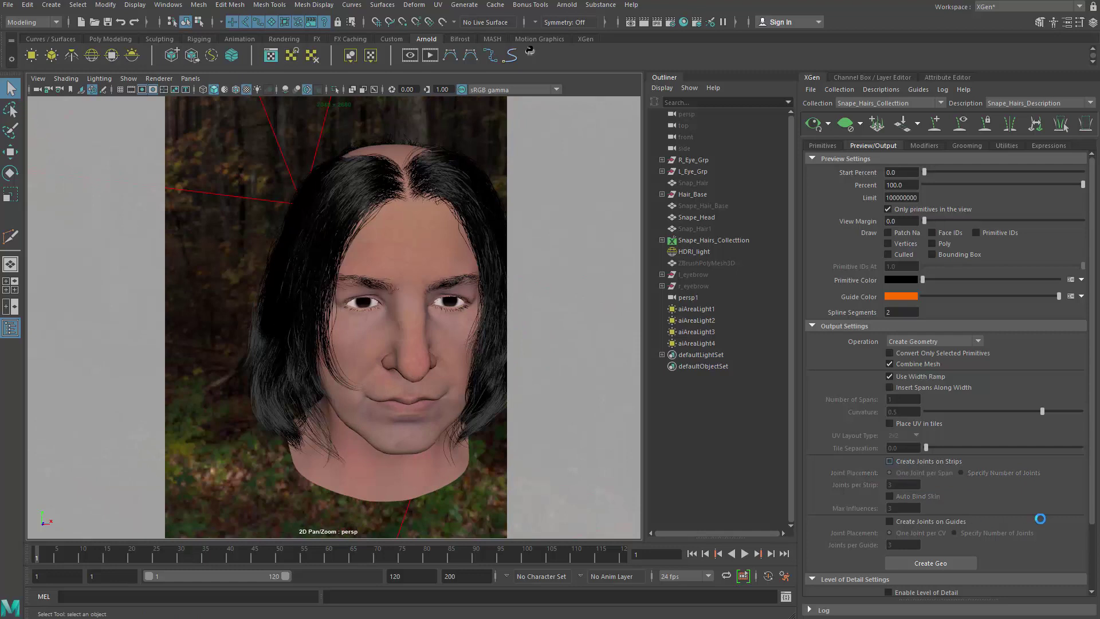
right_click_drag(424, 317, 371, 304, "alt")
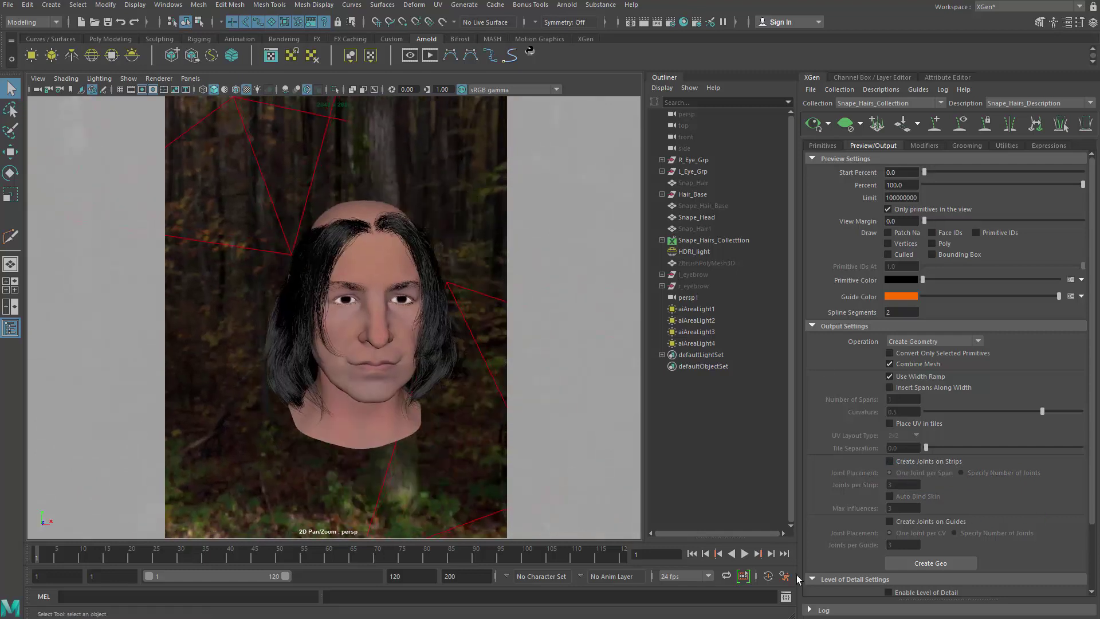
left_click(924, 563)
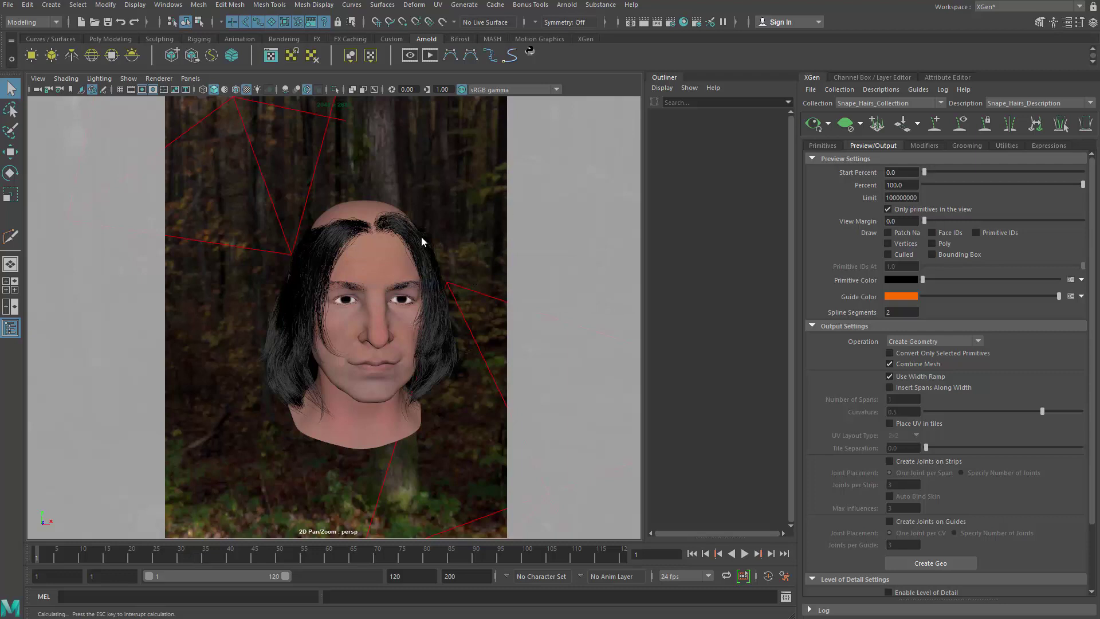
left_click(415, 284)
left_click_drag(377, 277, 398, 292, "alt")
right_click_drag(397, 292, 438, 302, "alt")
left_click_drag(439, 302, 452, 309, "alt")
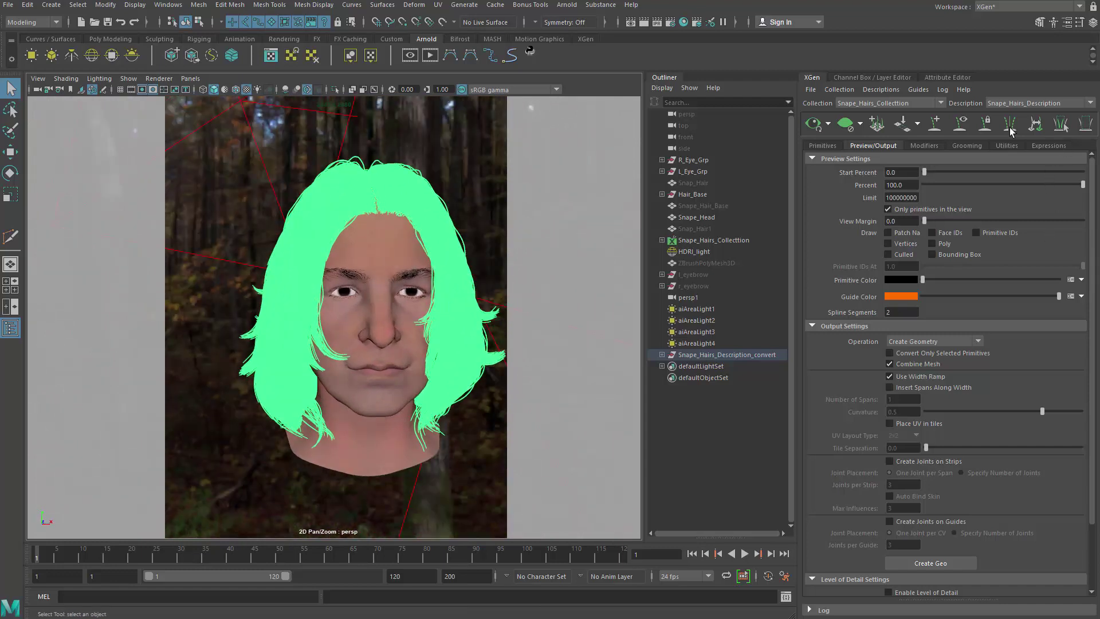
Limit the XGen preview to the current description, toggle off automatic preview updates, and inspect the converted hair mesh.
left_click(828, 124)
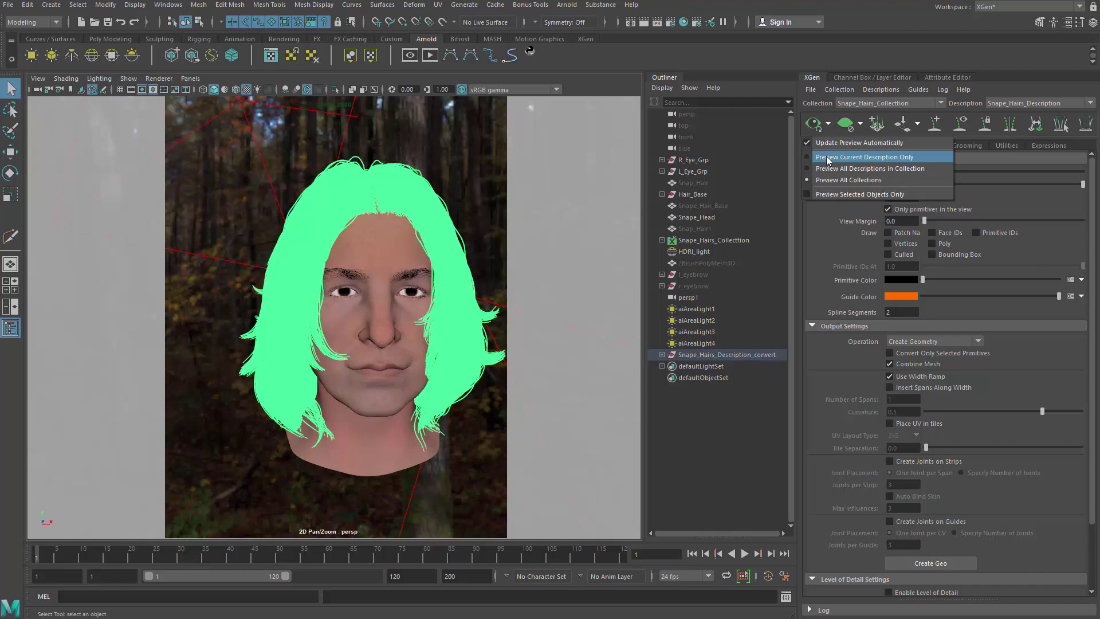
left_click(826, 157)
left_click(827, 125)
left_click(824, 141)
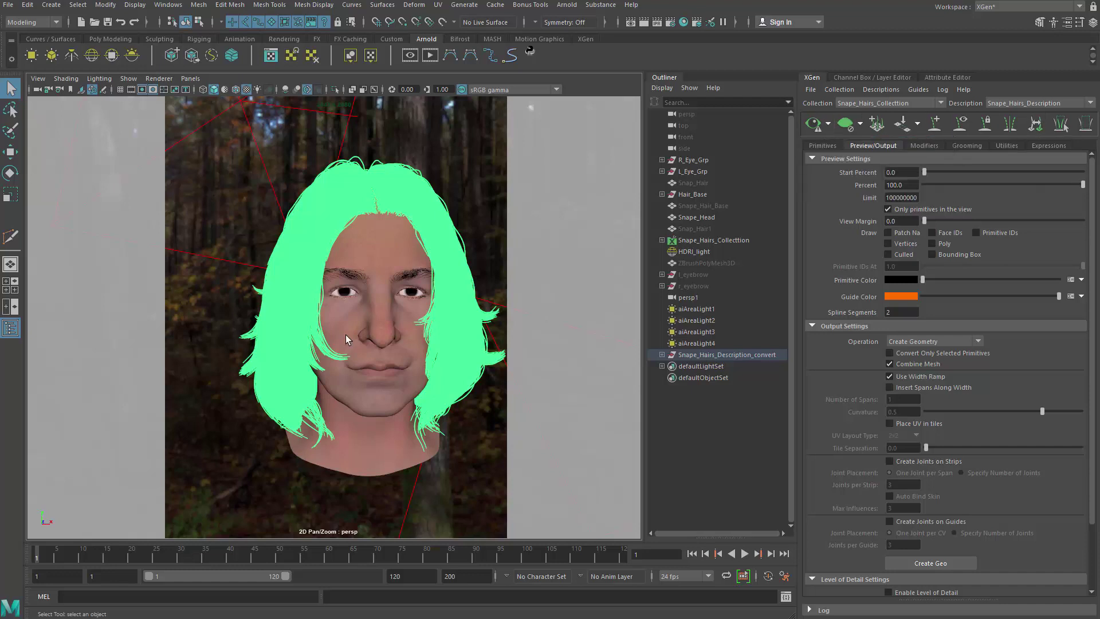
left_click_drag(347, 336, 350, 309, "alt")
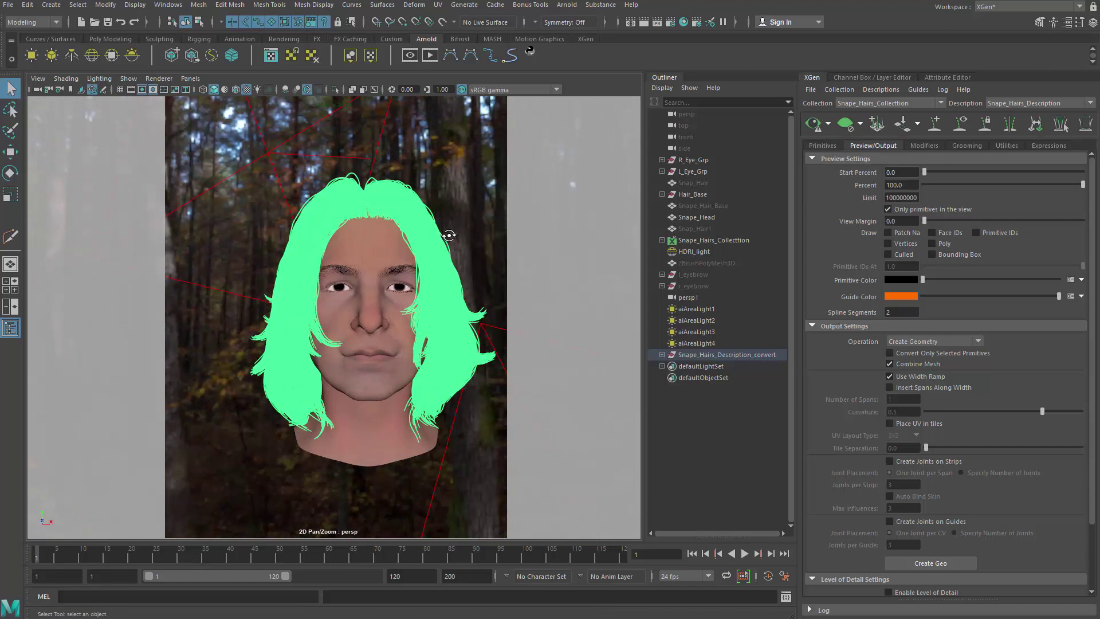
left_click_drag(449, 235, 408, 235, "alt")
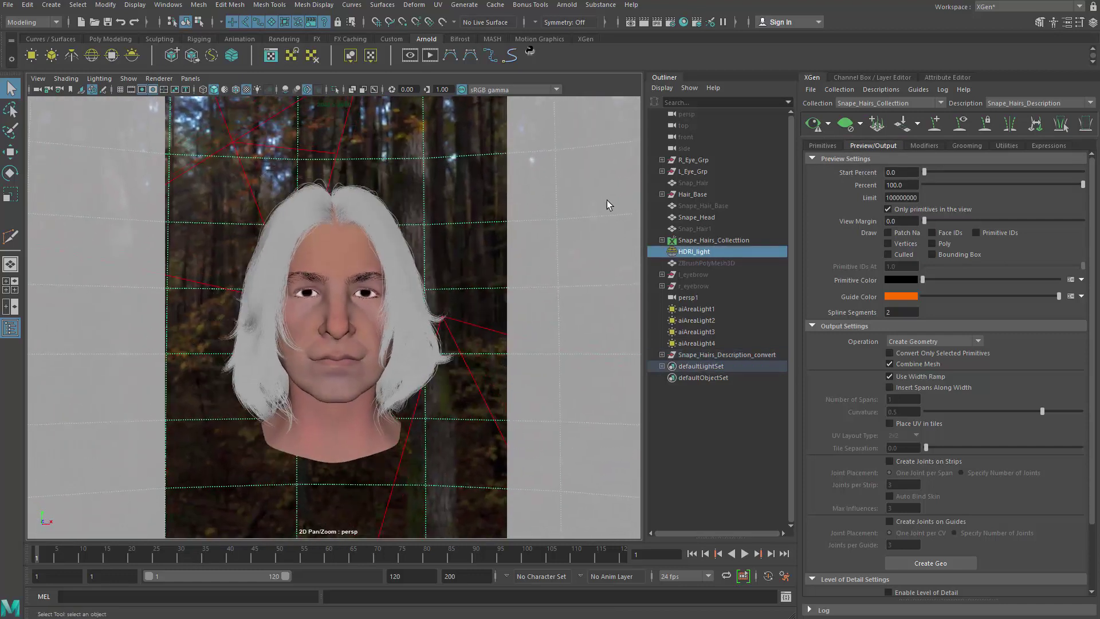
Switch to Snape_Eyelashes_Description and set its output operation to Create Geometry.
left_click(1042, 104)
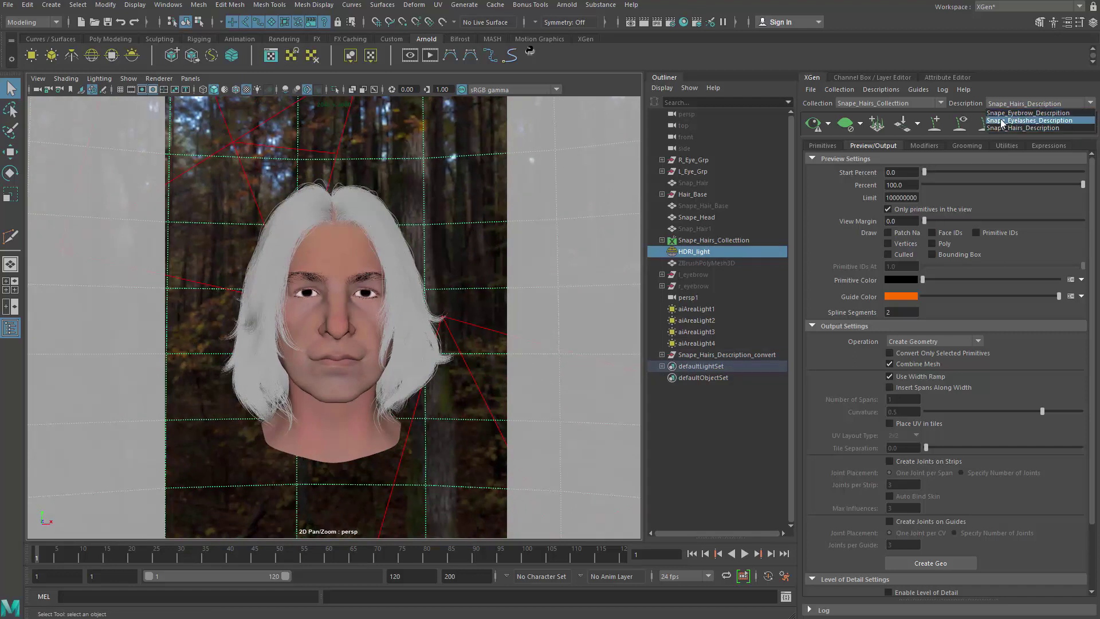
left_click(1014, 121)
left_click_drag(344, 252, 351, 253, "alt")
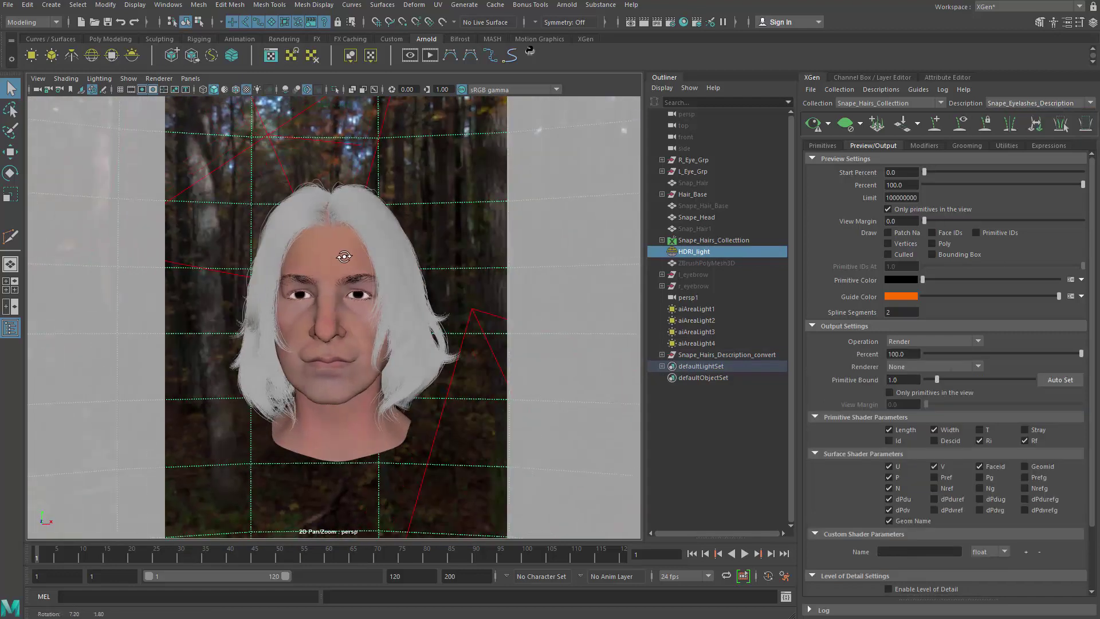
scroll(324, 286, "up", 6)
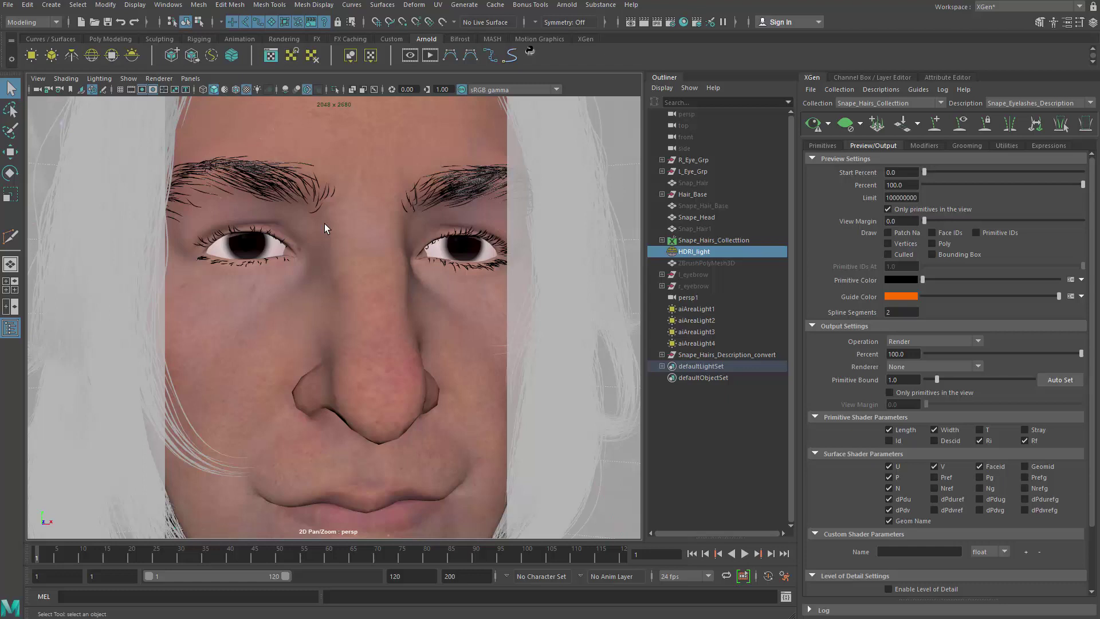
scroll(481, 208, "down", 6)
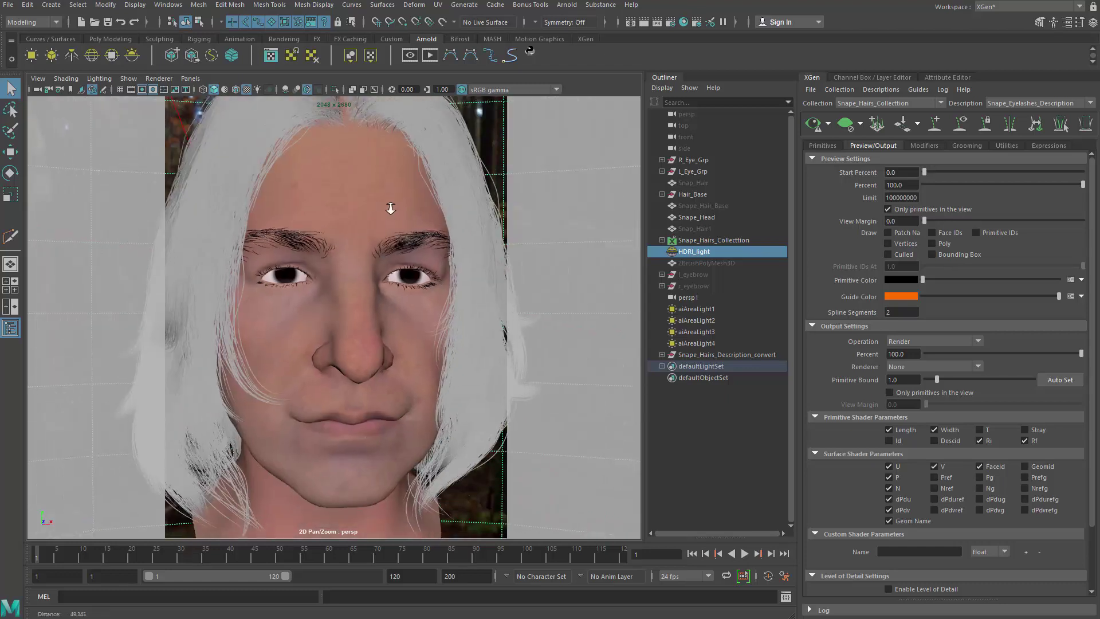
left_click(921, 341)
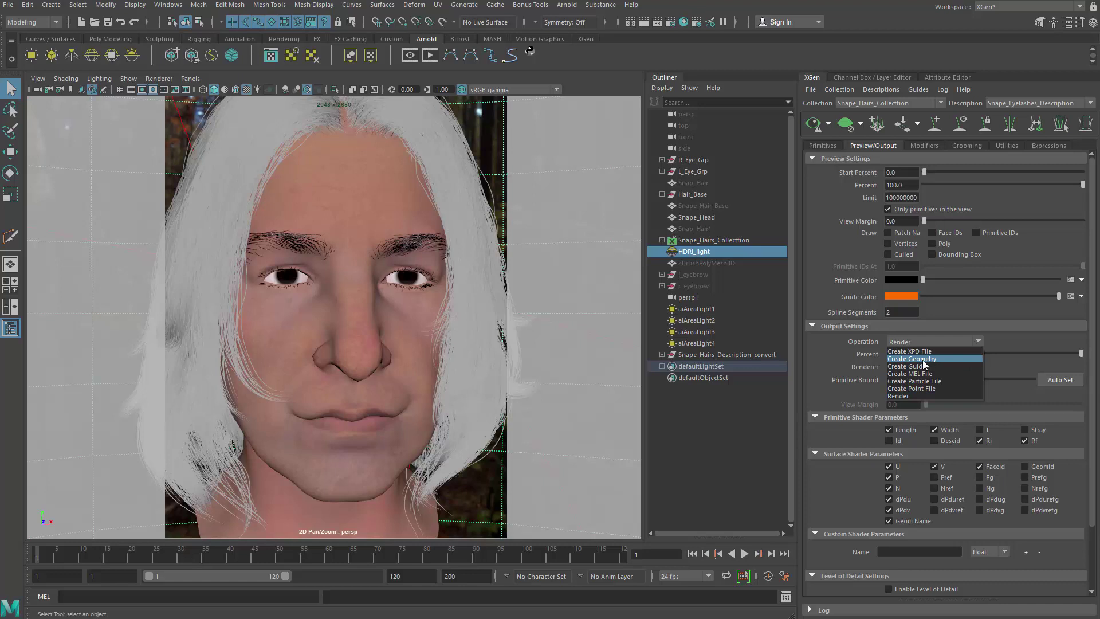
left_click(923, 359)
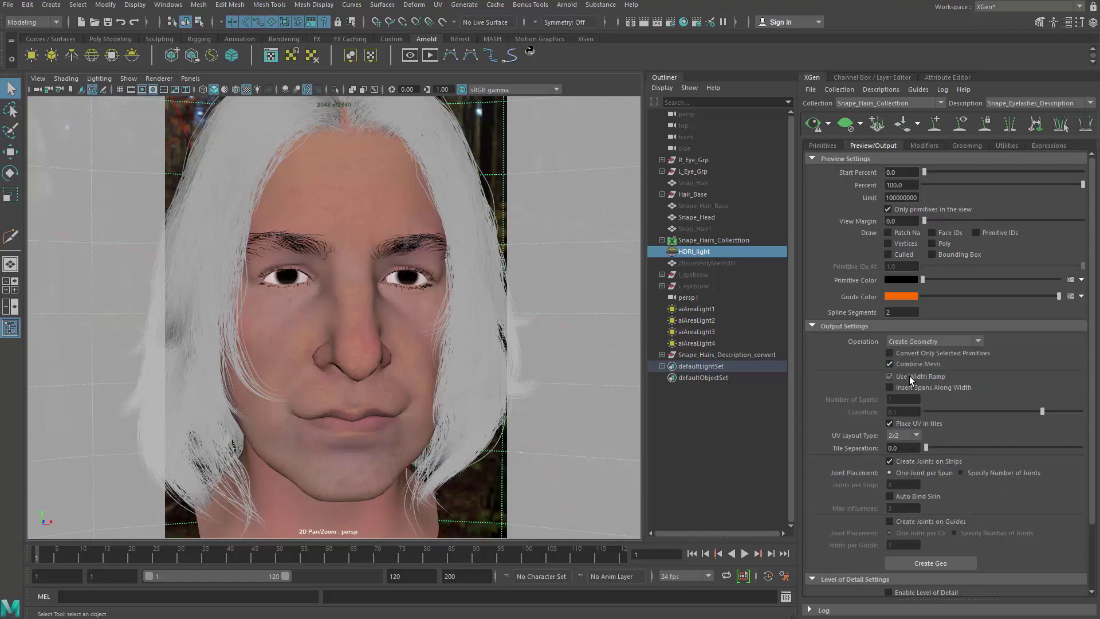
Turn off Place UV in tiles and Create Joints on Strips for the eyelashes, and create their geometry.
left_click(916, 423)
left_click(920, 461)
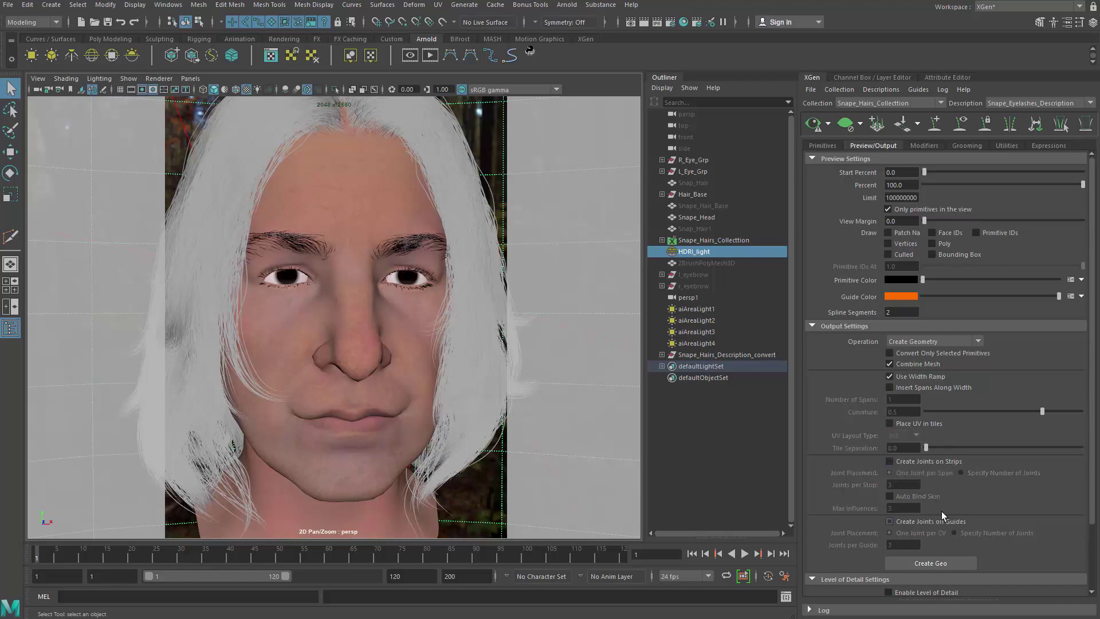
left_click(934, 563)
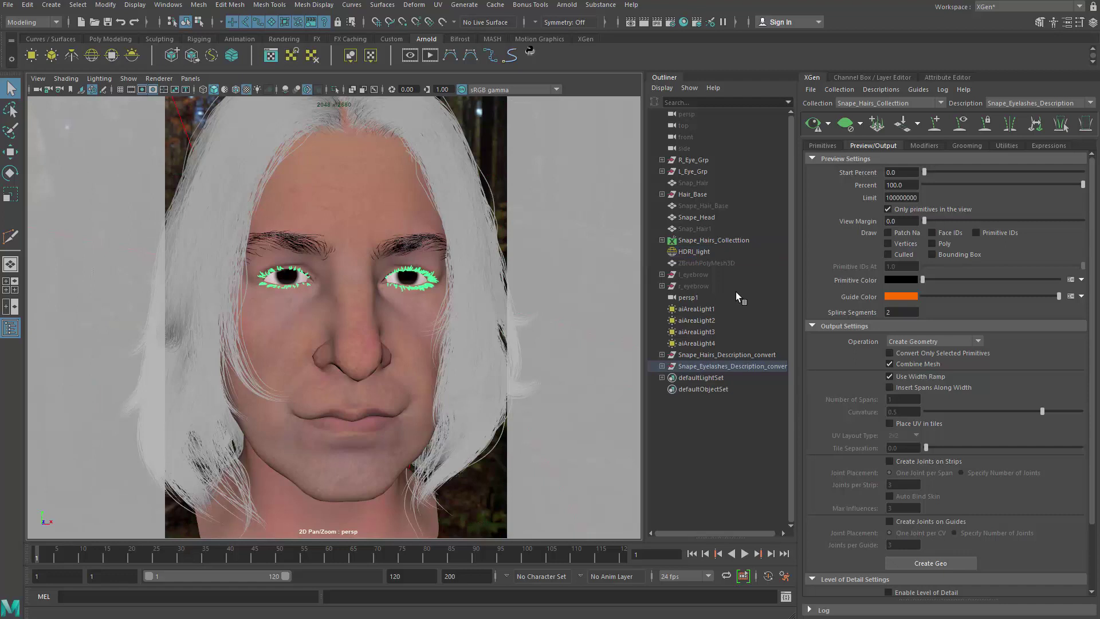
Switch to the eyebrow description and set its output operation to Create Geometry.
left_click(1051, 104)
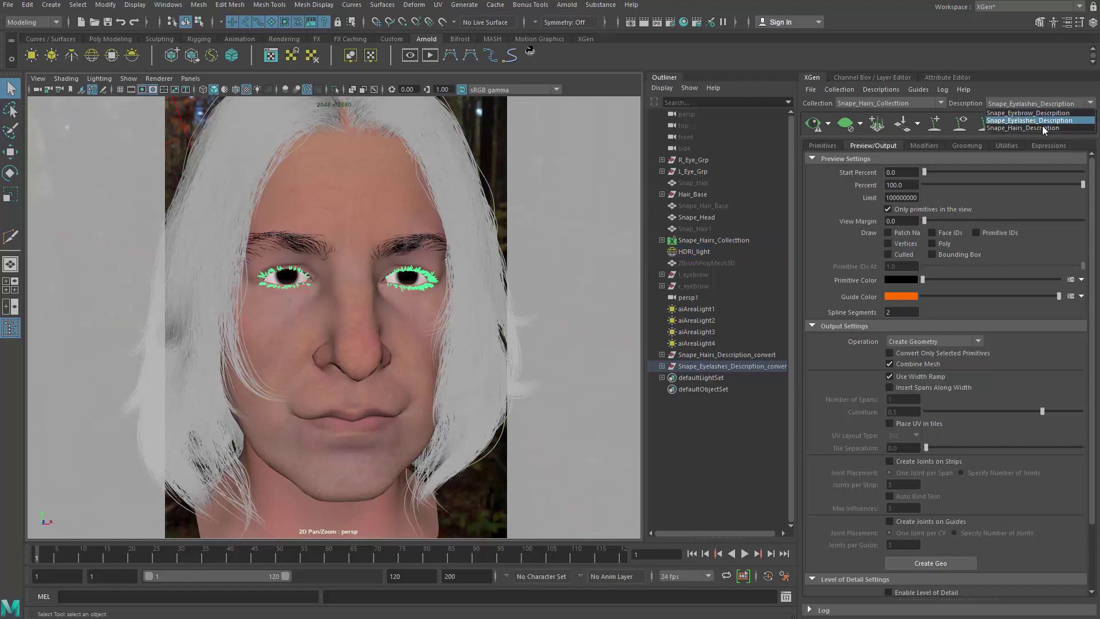
left_click(1038, 114)
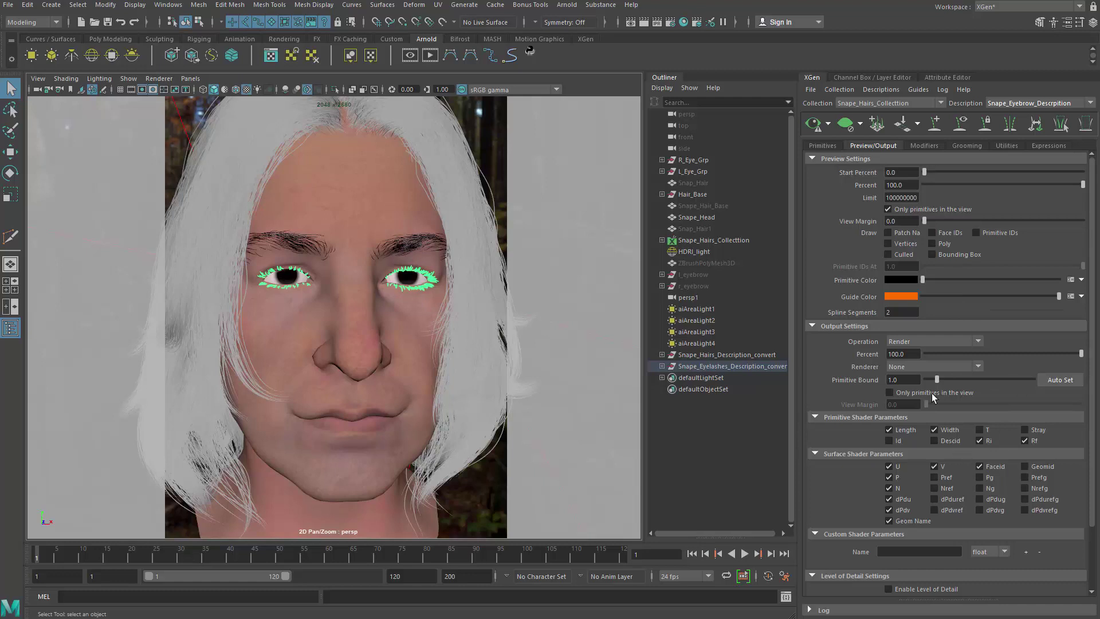
left_click(917, 342)
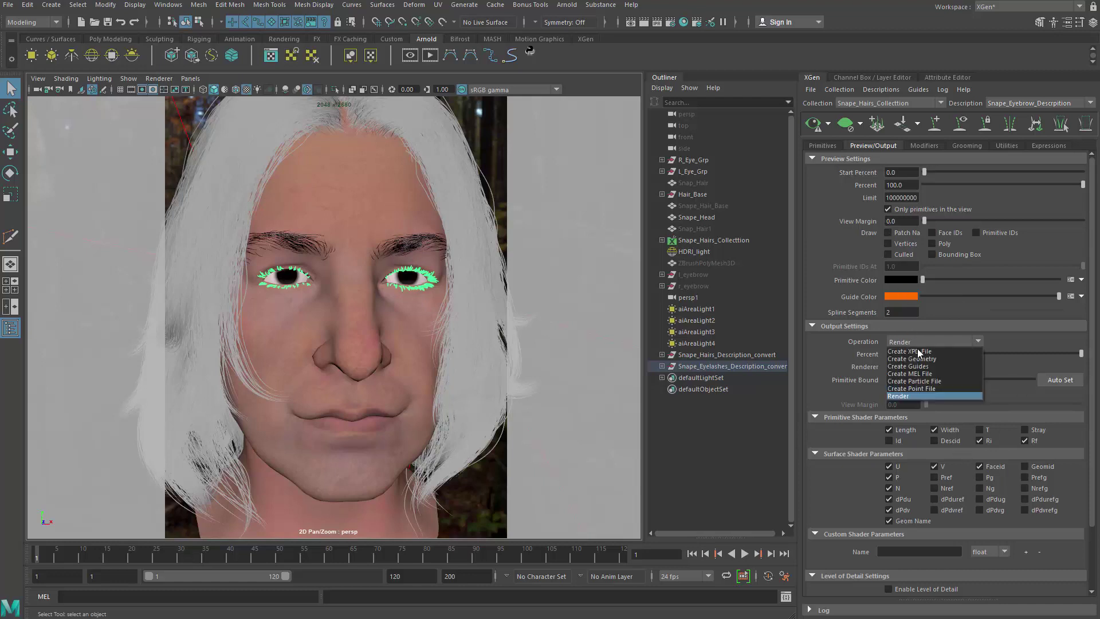
left_click(905, 359)
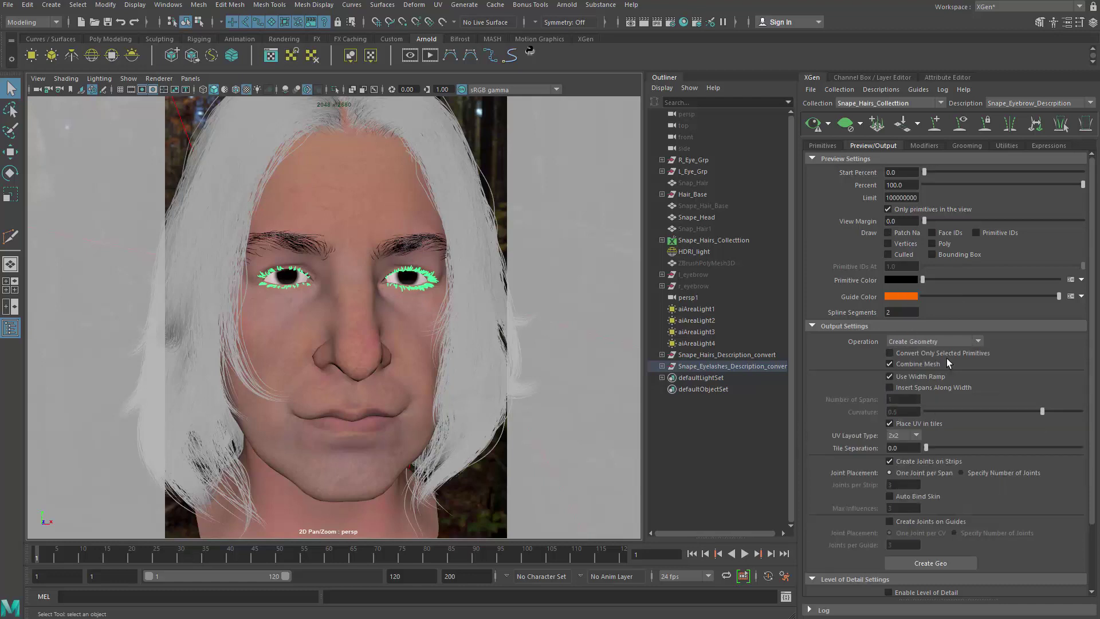
Turn off Place UV in tiles and Create Joints on Strips for the eyebrows, and create their geometry.
left_click(906, 422)
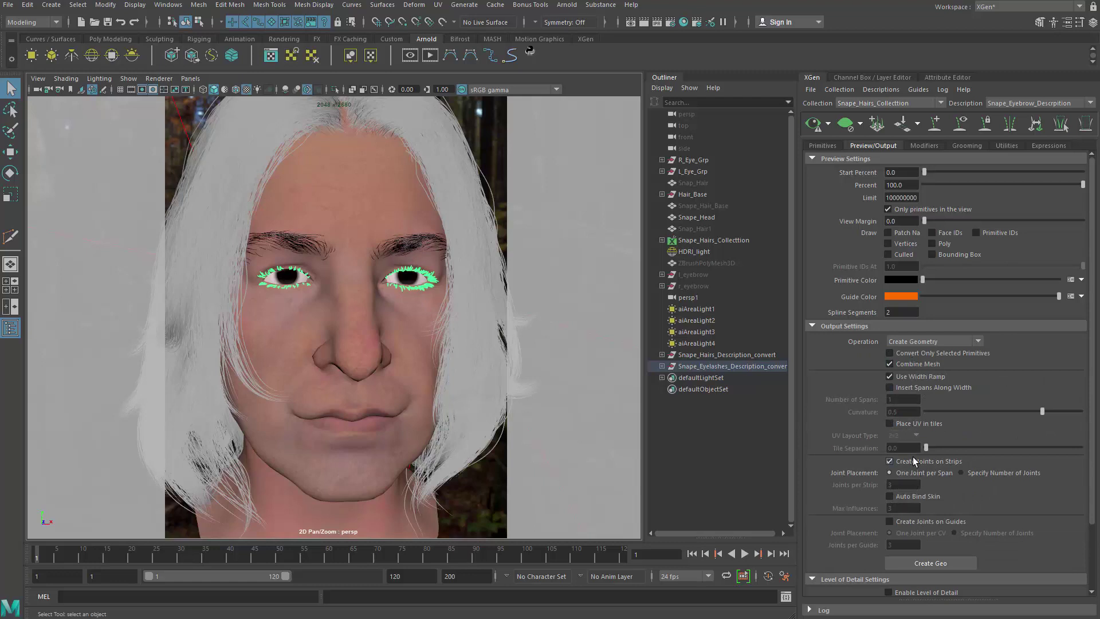
left_click(890, 461)
left_click(946, 563)
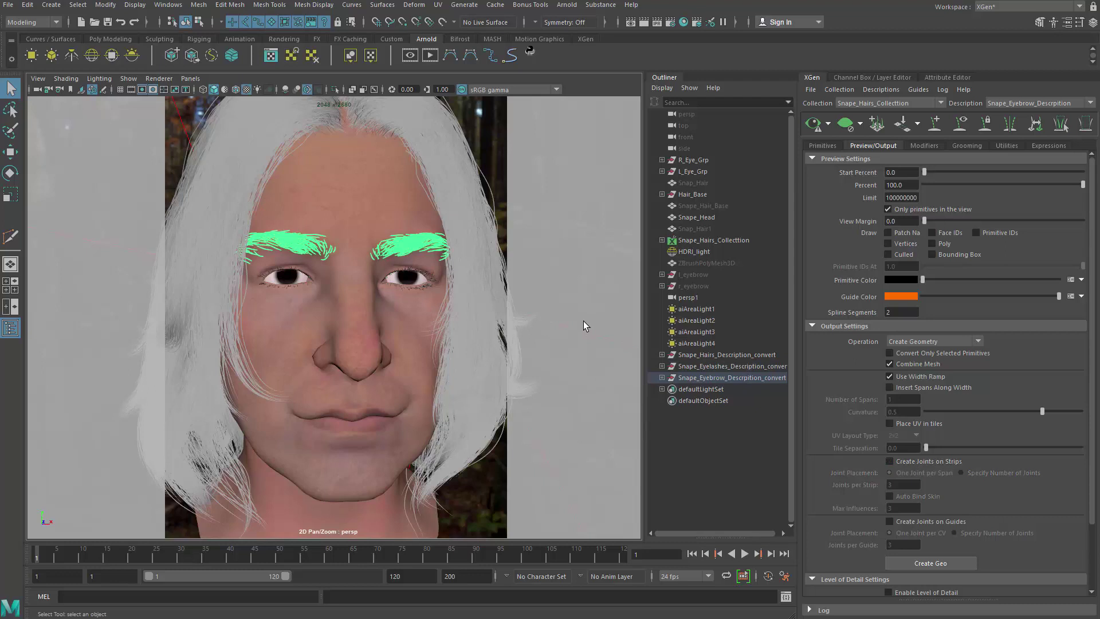
Combine the converted hair, eyelash and eyebrow groups into one mesh and delete its construction history.
right_click_drag(445, 309, 366, 292, "alt")
left_click(734, 354)
left_click(731, 376, "shift")
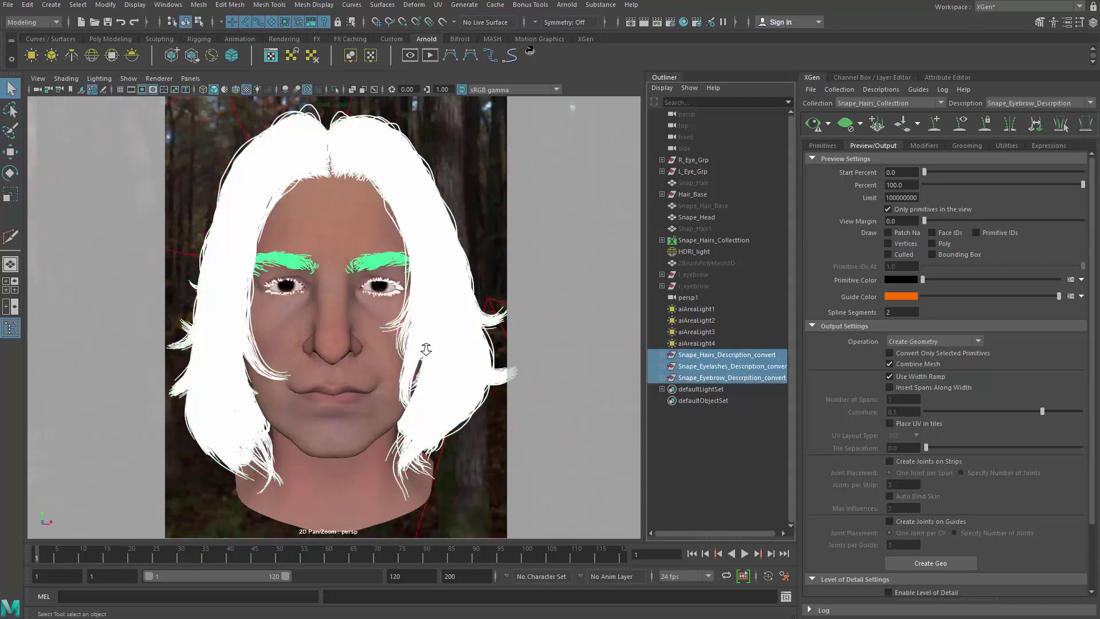
right_click_drag(426, 349, 418, 195, "alt")
left_click_drag(419, 195, 455, 187, "alt")
right_click(455, 184, "shift")
right_click_drag(455, 180, 453, 390, "shift")
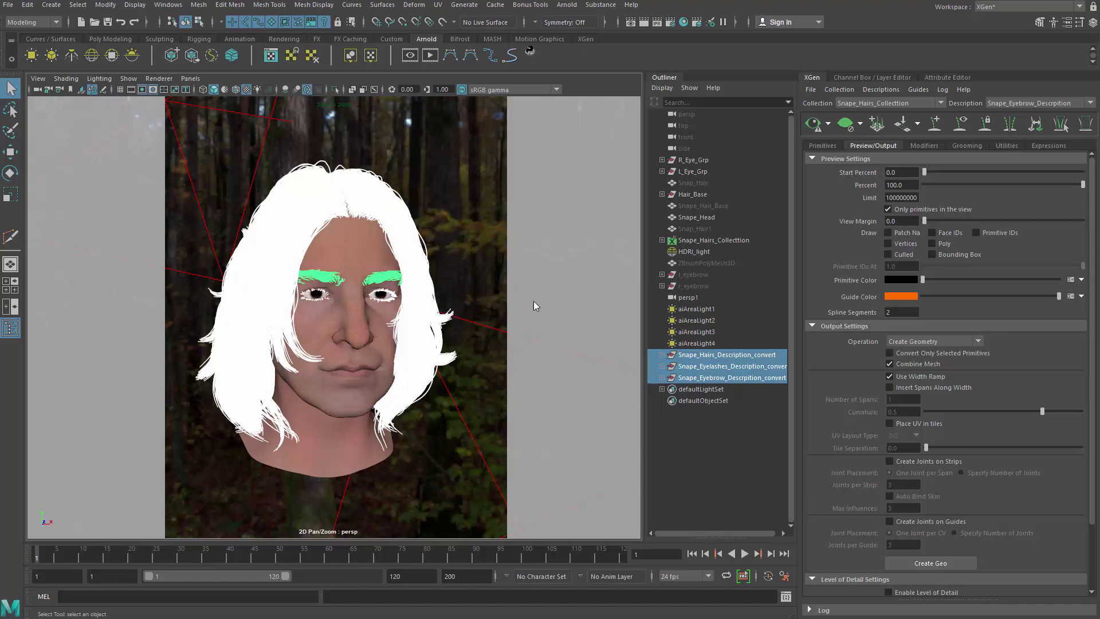
right_click_drag(380, 260, 366, 339, "shift")
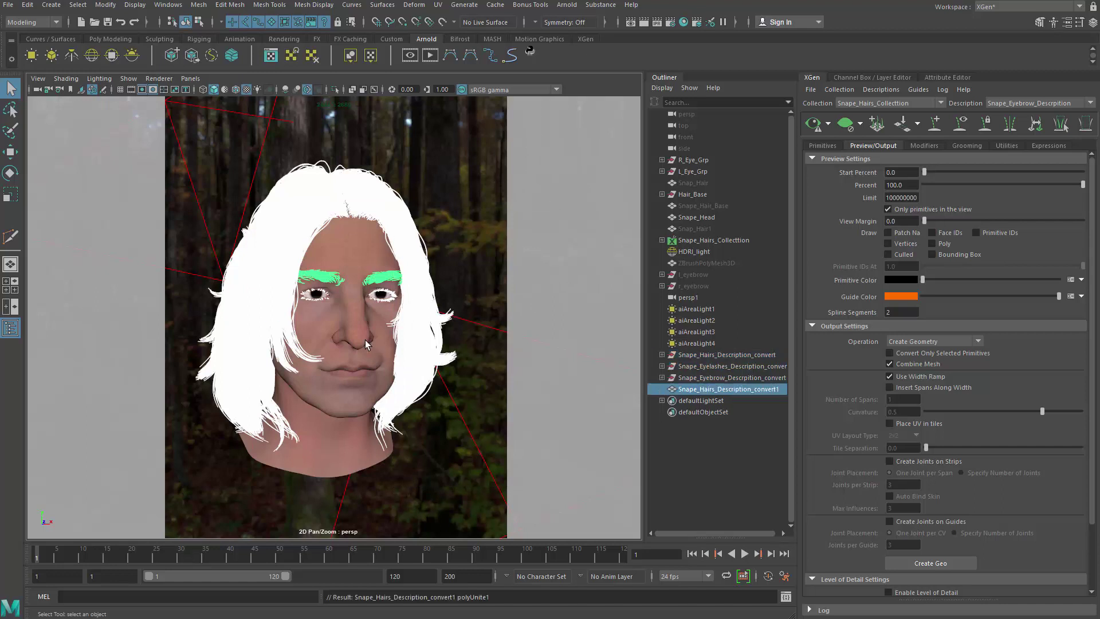
left_click_drag(384, 334, 351, 351, "alt")
key("alt+shift+d")
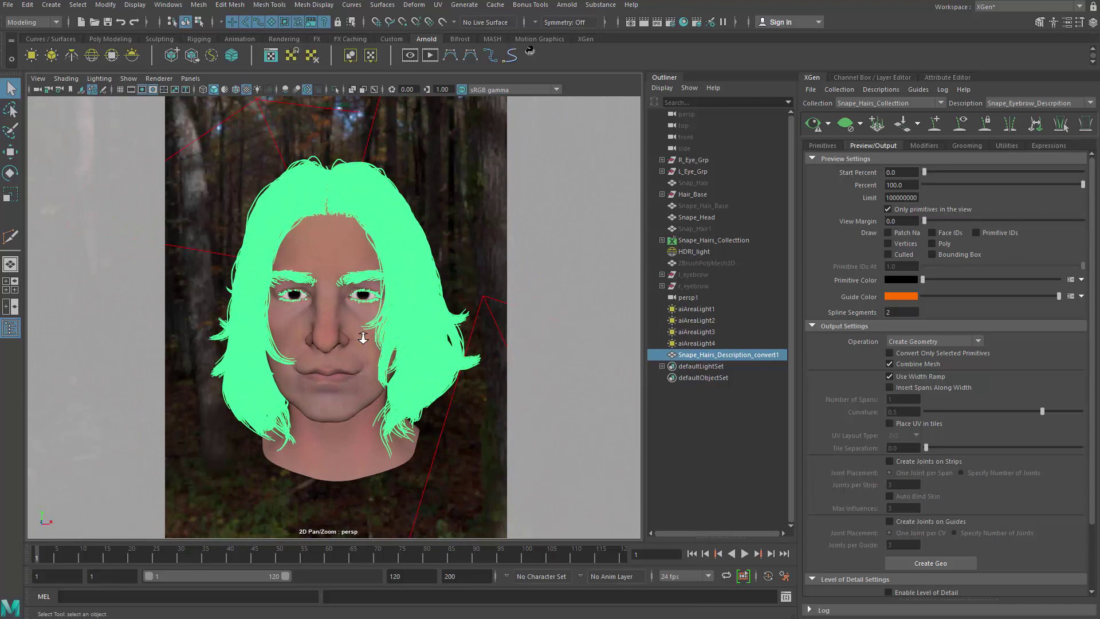
Select the character's right eyeball and open its UV layout in the UV Editor.
scroll(373, 328, "up", 7)
middle_click_drag(367, 335, 365, 389, "alt")
left_click(410, 314)
scroll(304, 324, "down", 4)
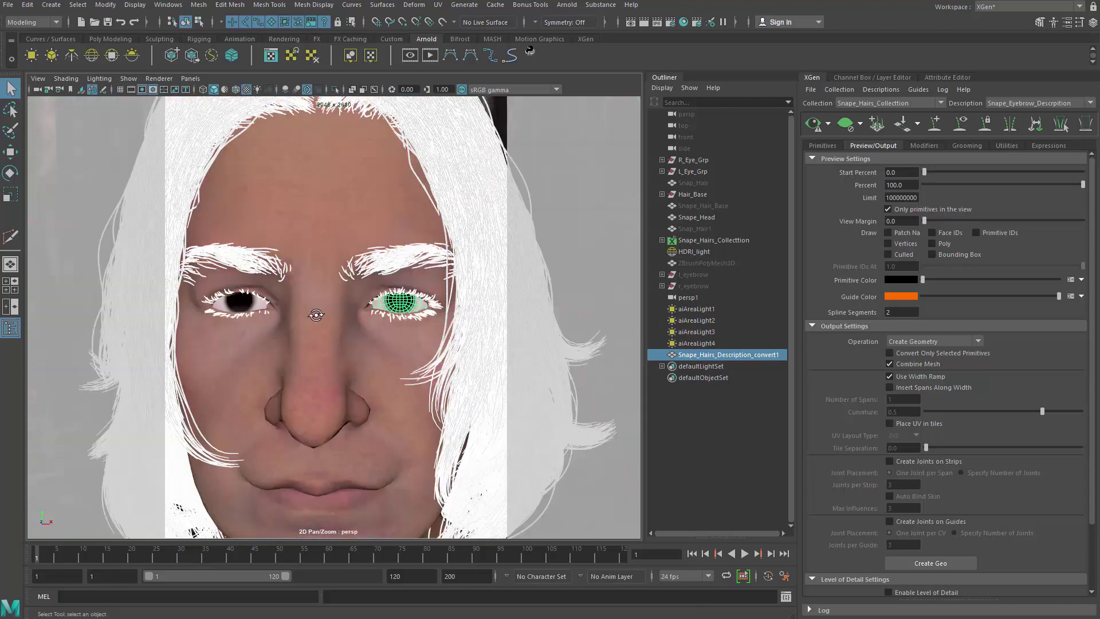
left_click(272, 293, "shift")
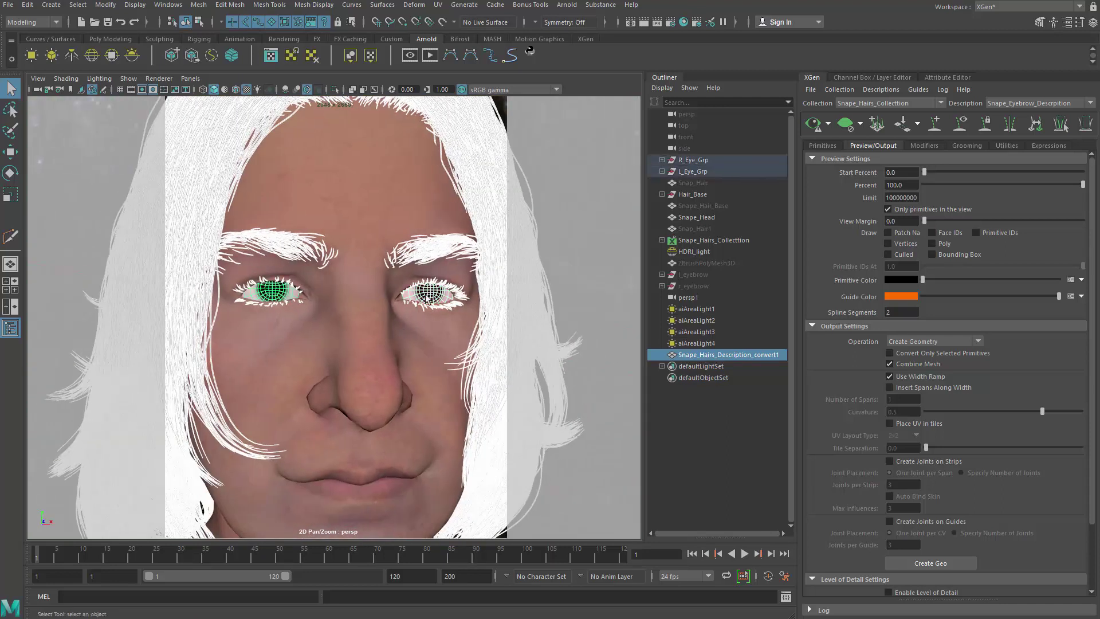
left_click(270, 296)
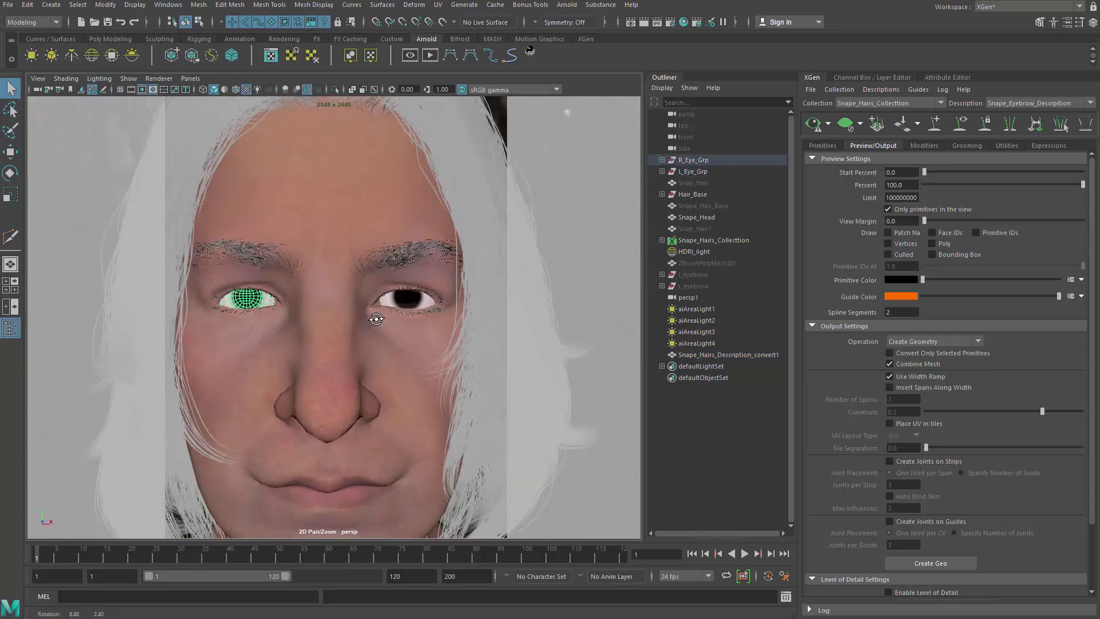
left_click(437, 7)
left_click(458, 23)
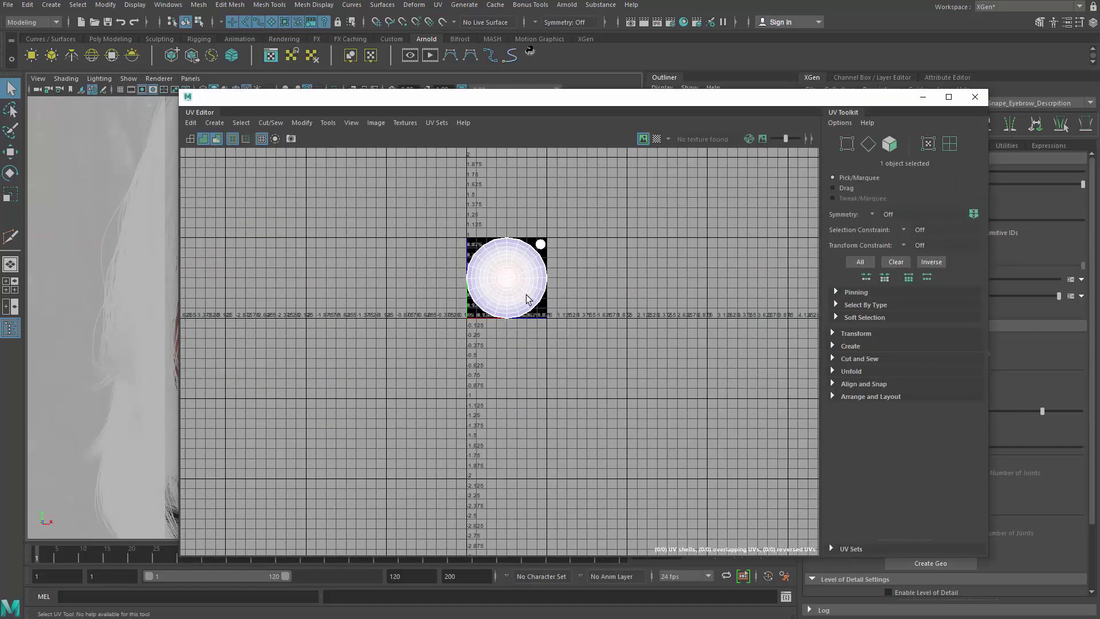
scroll(527, 298, "up", 8)
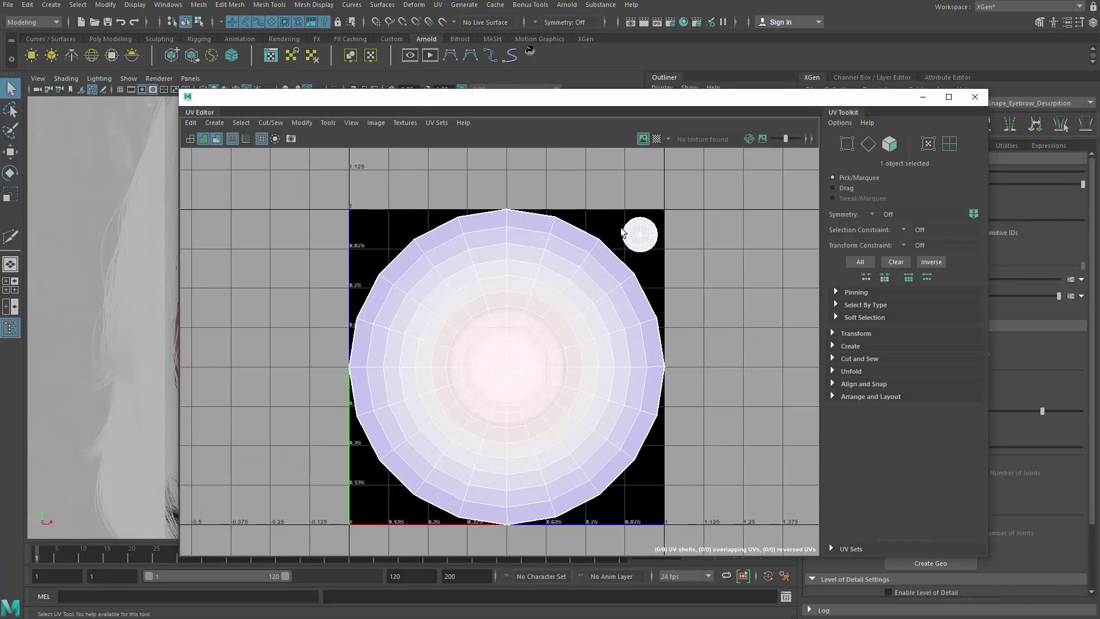
Compare the UV layouts of the right and left eyeballs with the distortion shading turned off.
left_click_drag(632, 110, 539, 413)
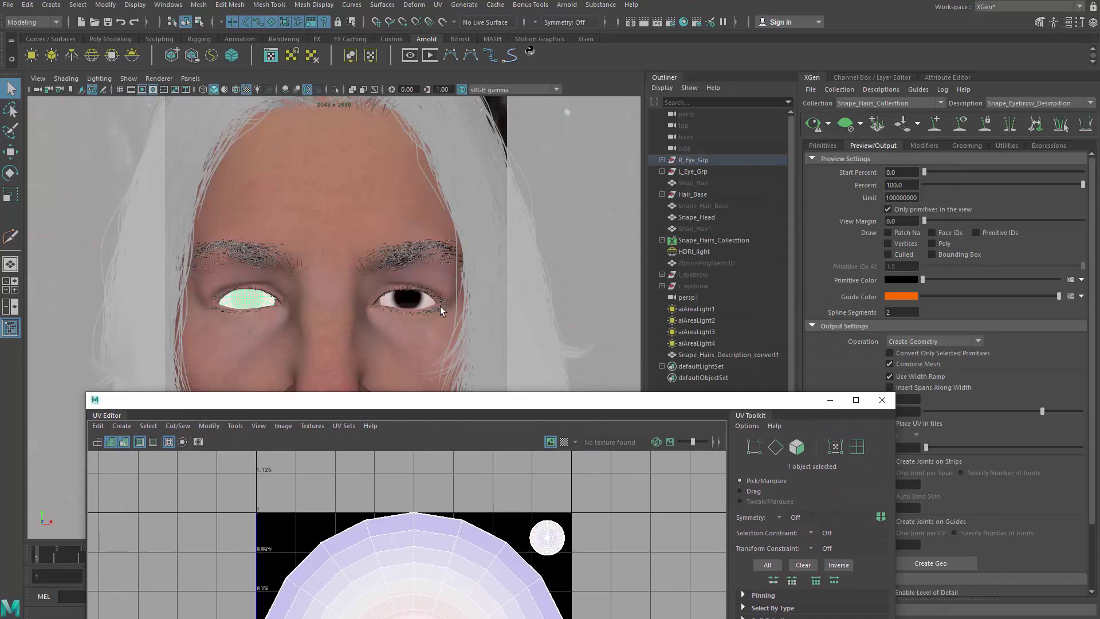
left_click(395, 300)
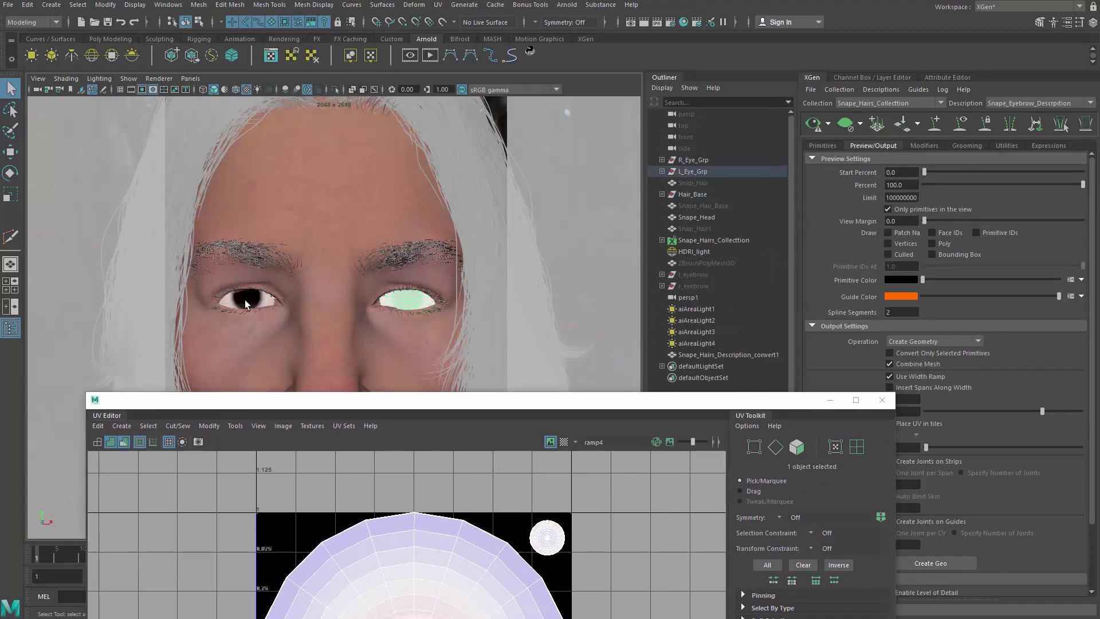
left_click(245, 300)
left_click(406, 299)
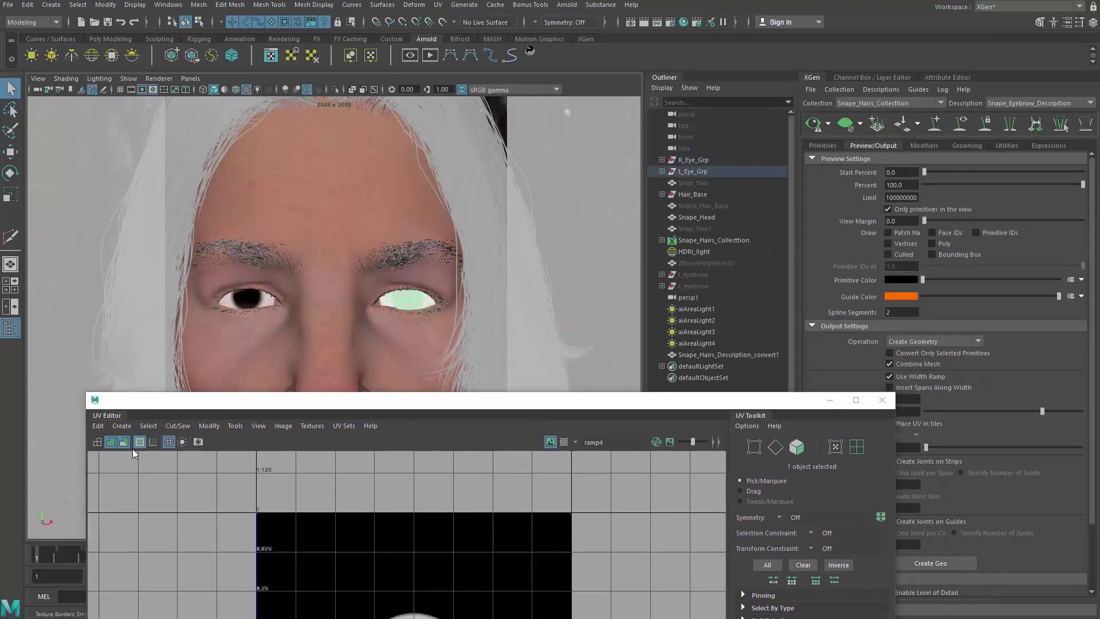
left_click_drag(240, 396, 605, 144)
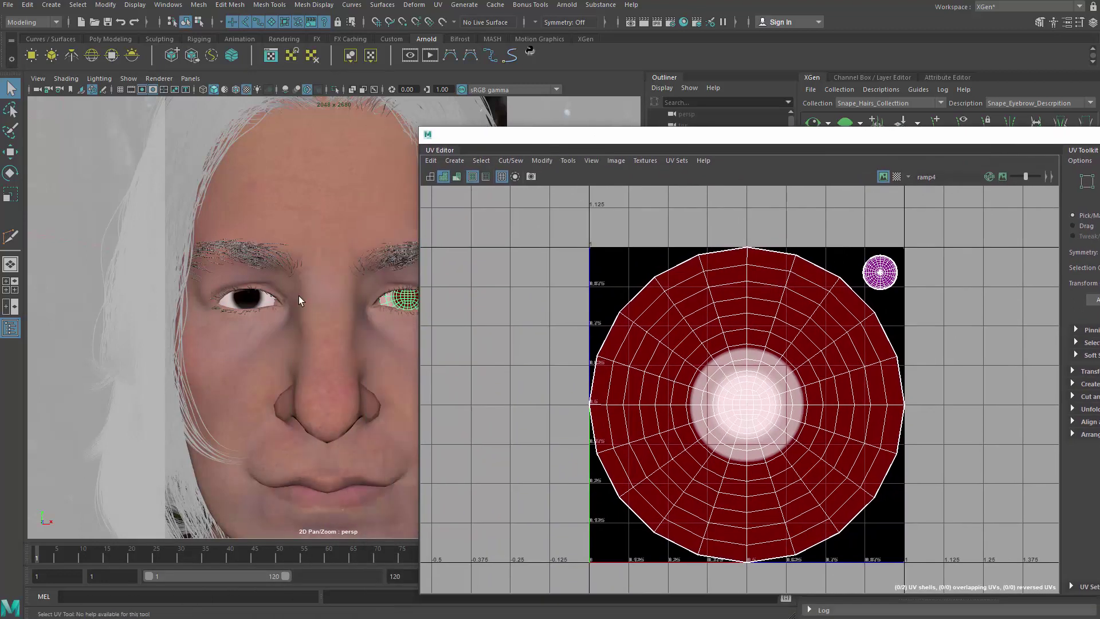
With both eyeballs selected, unfold the left eyeball's large UV shell and refresh the shaded UV display.
left_click(244, 299)
left_click(408, 297, "shift")
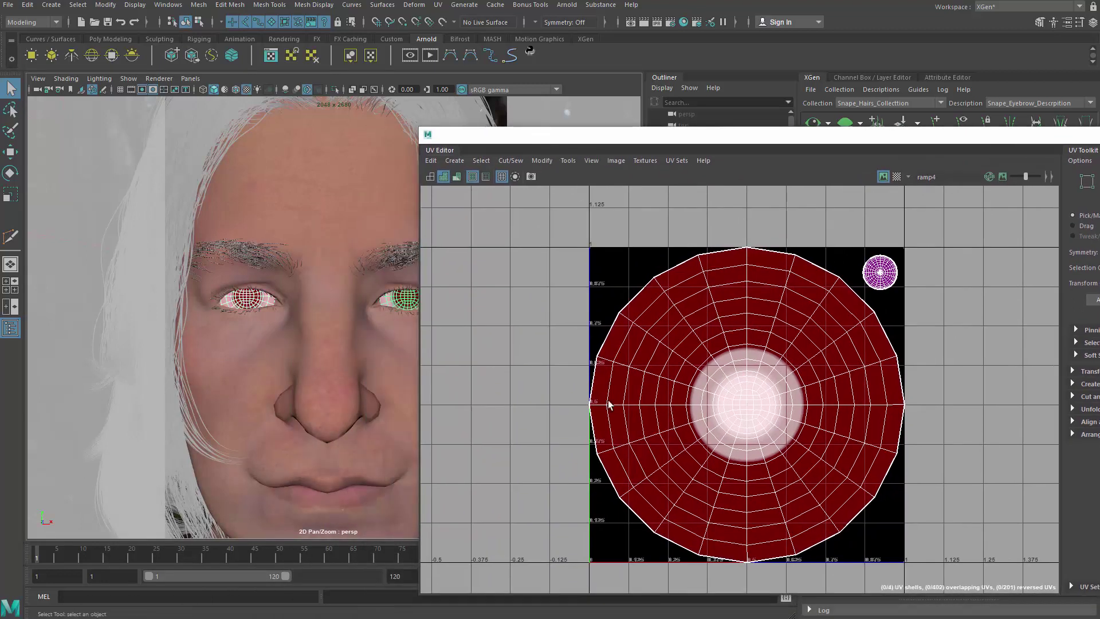
scroll(687, 401, "down", 2)
left_click_drag(697, 137, 646, 139)
right_click_drag(639, 372, 686, 391)
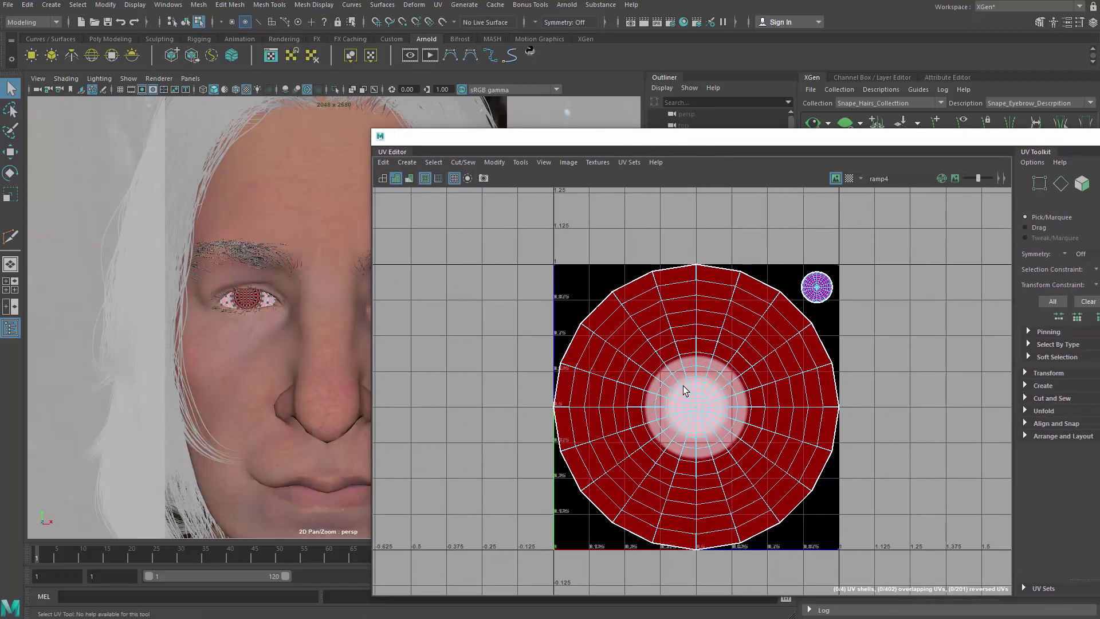
double_click(695, 395)
scroll(697, 386, "up", 1)
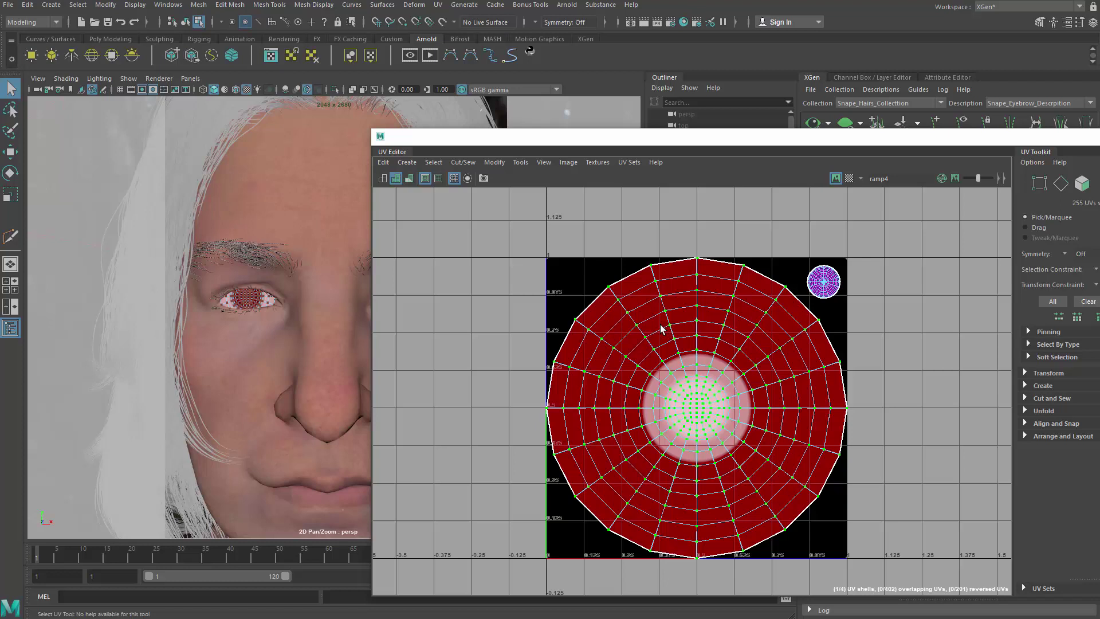
right_click_drag(660, 325, 518, 326, "shift")
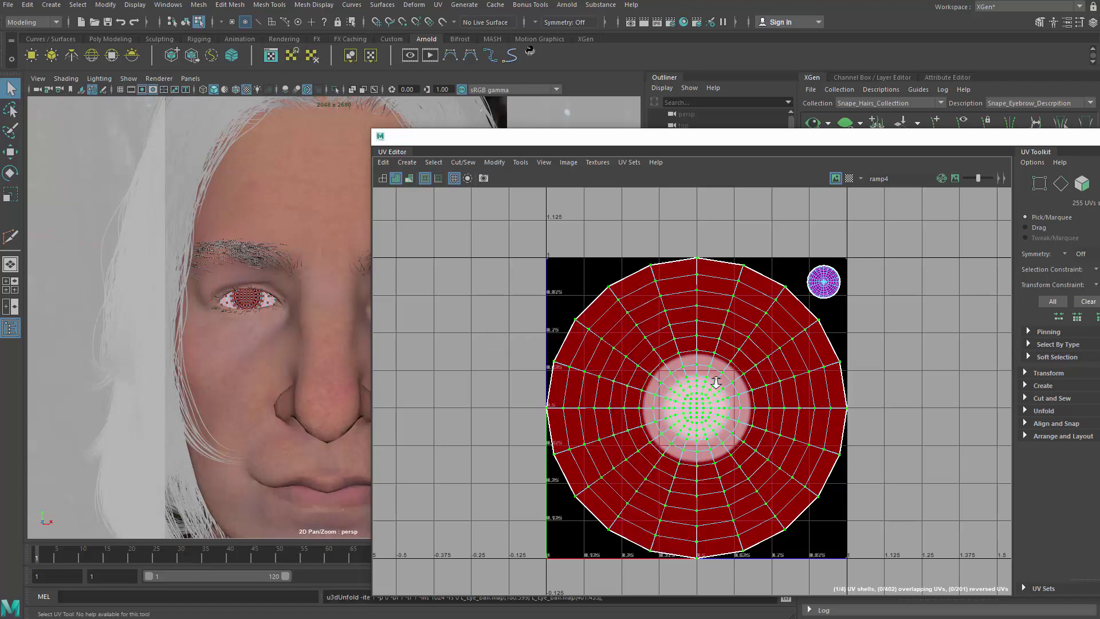
scroll(715, 382, "up", 1)
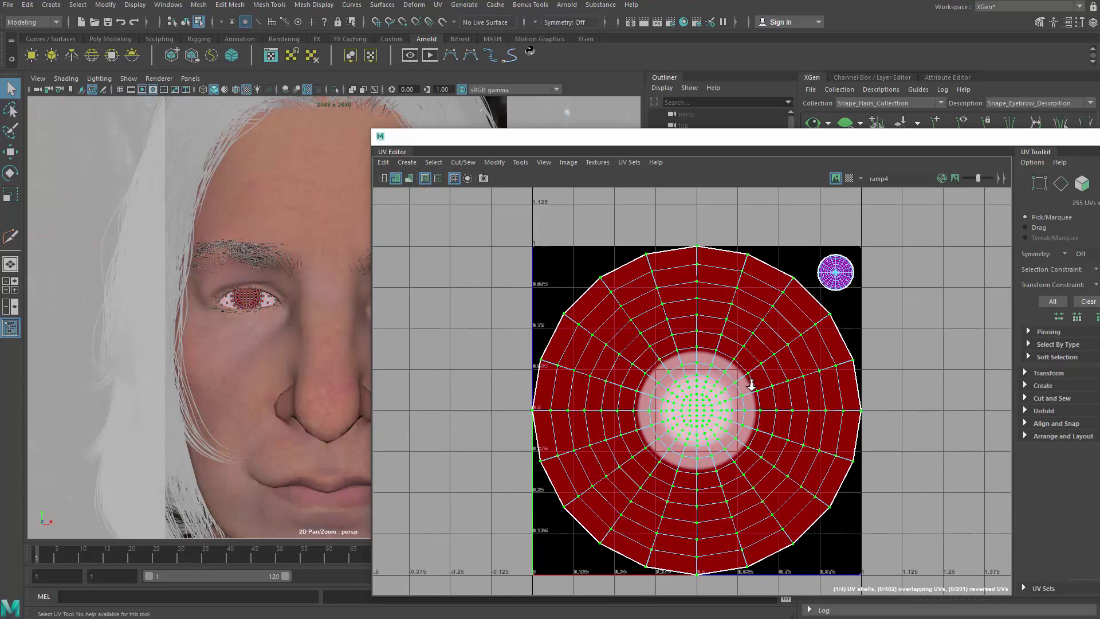
left_click(397, 174)
scroll(670, 359, "up", 1)
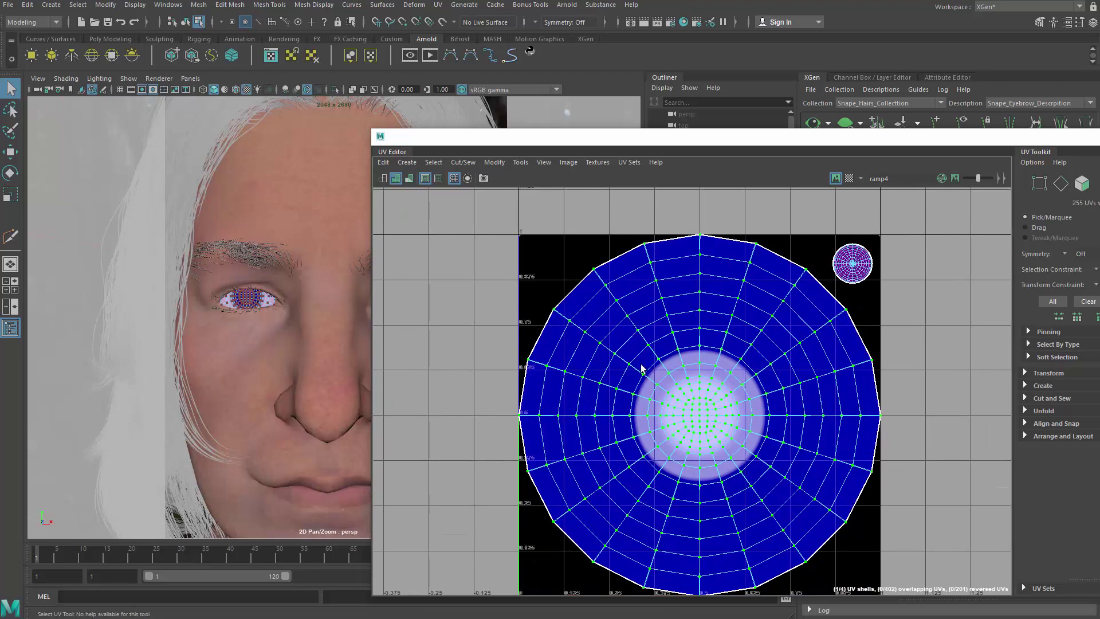
Select the right eyeball and unfold its small reversed UV shell.
middle_click_drag(170, 287, 107, 292, "alt")
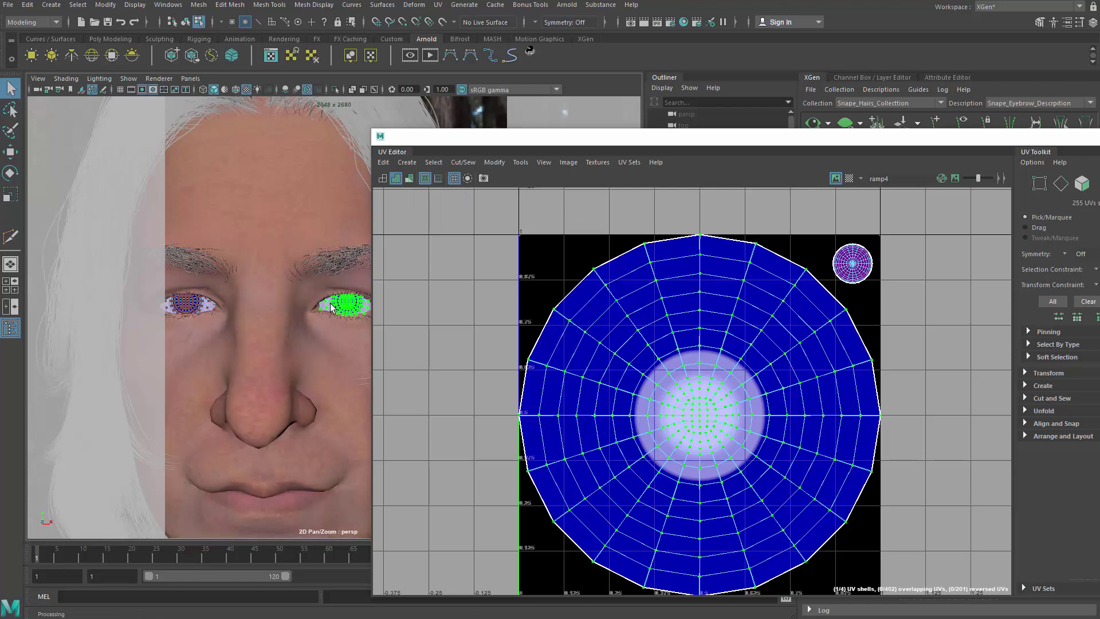
right_click_drag(329, 304, 417, 259)
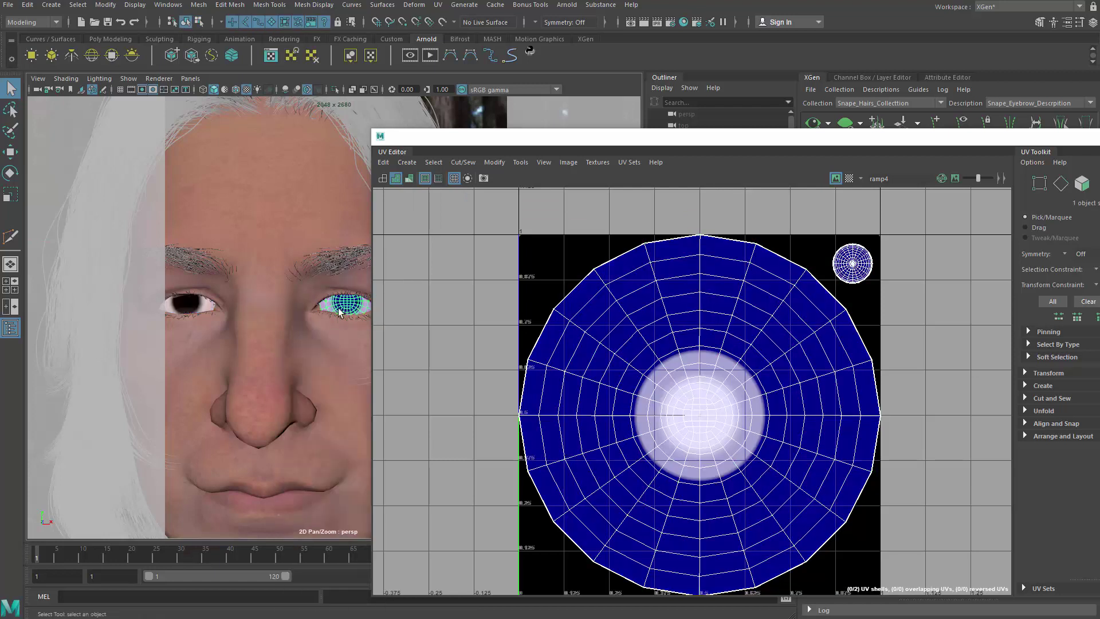
left_click(189, 306)
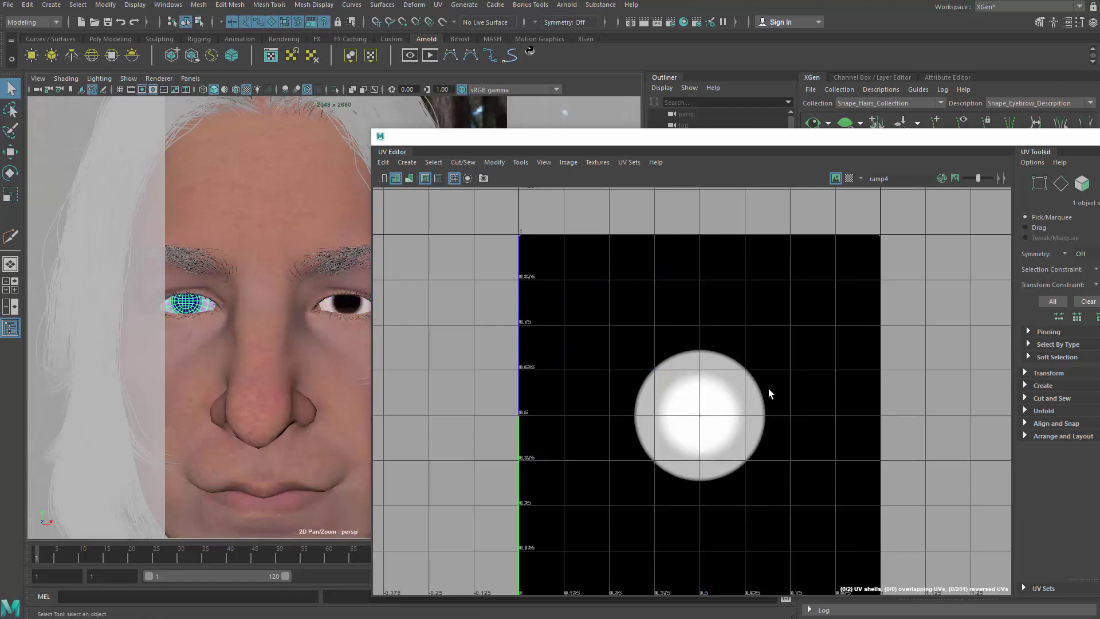
right_click_drag(792, 394, 918, 426, "alt")
middle_click_drag(796, 306, 658, 496, "alt")
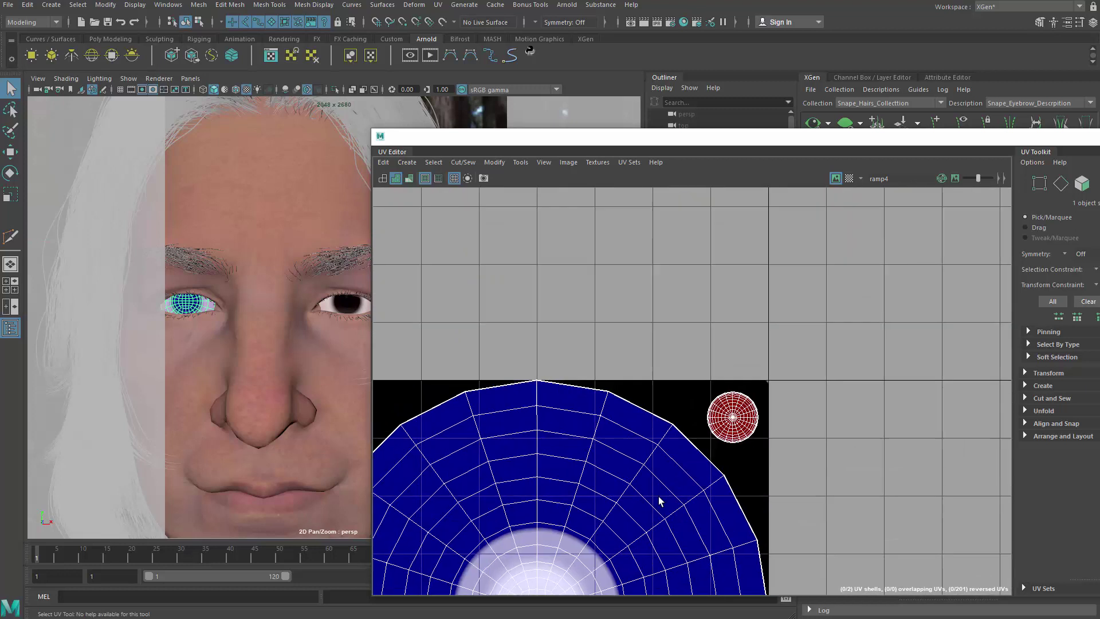
right_click_drag(686, 455, 846, 378, "alt")
double_click(764, 393)
right_click_drag(743, 394, 869, 424, "alt")
right_click_drag(792, 396, 765, 394, "shift")
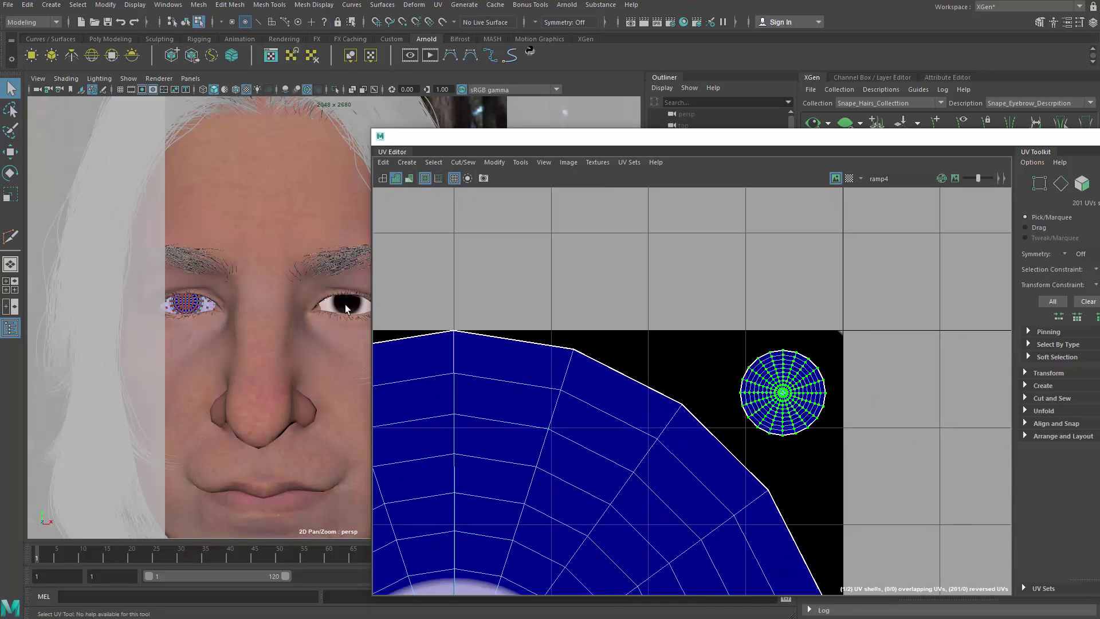
Check the UV shells of both eyeballs for reversed orientation and close the UV Editor.
double_click(345, 303)
key("f")
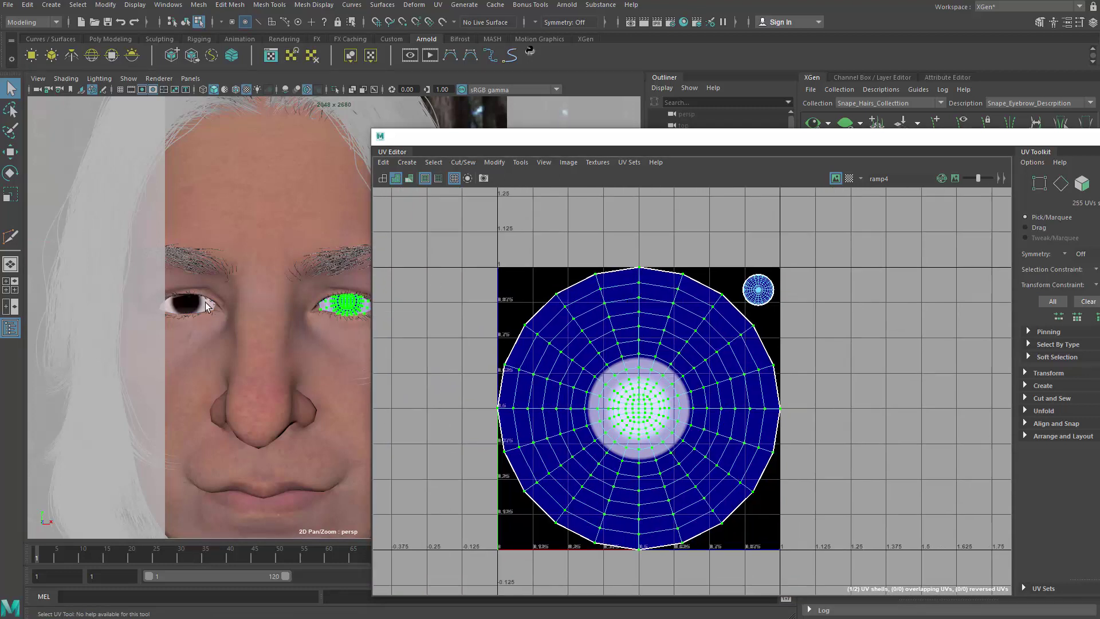
right_click_drag(198, 304, 252, 271)
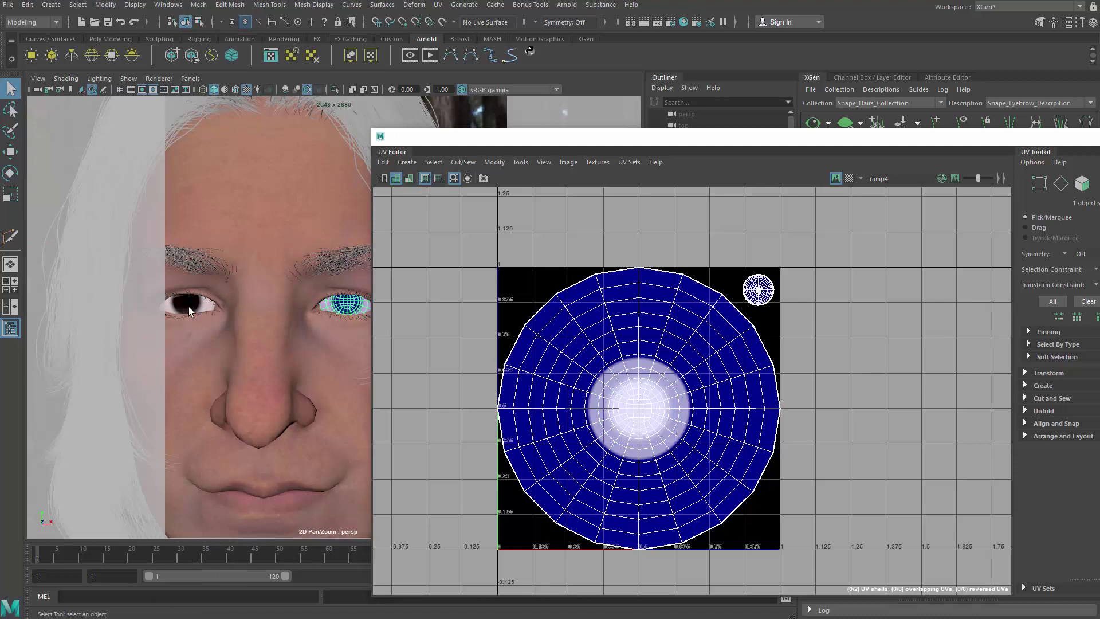
left_click(189, 311)
key("ctrl+z")
mouse_move(726, 404)
right_mouse_down("alt")
mouse_move(658, 386)
mouse_move(729, 401)
right_mouse_up("alt")
left_click_drag(946, 137, 663, 144)
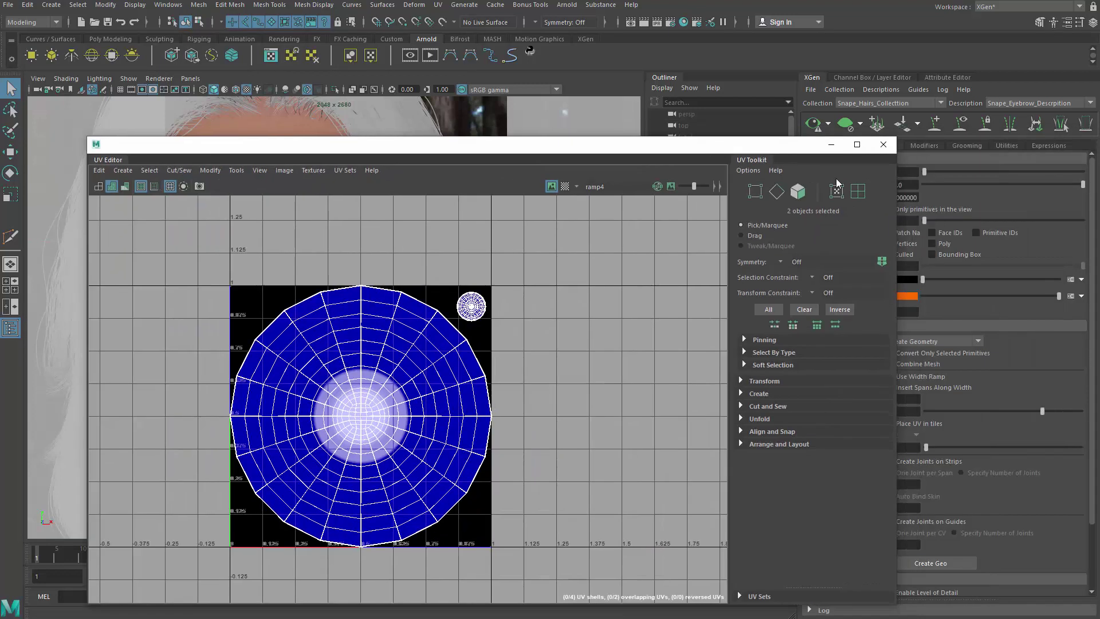
left_click(883, 144)
Select R_Eye_Ball, L_Eye_Ball, the combined hair mesh Snape_Hairs_Description_convert1 and Snape_Head together for export.
right_click_drag(504, 229, 393, 249, "alt")
middle_click_drag(393, 249, 439, 246, "alt")
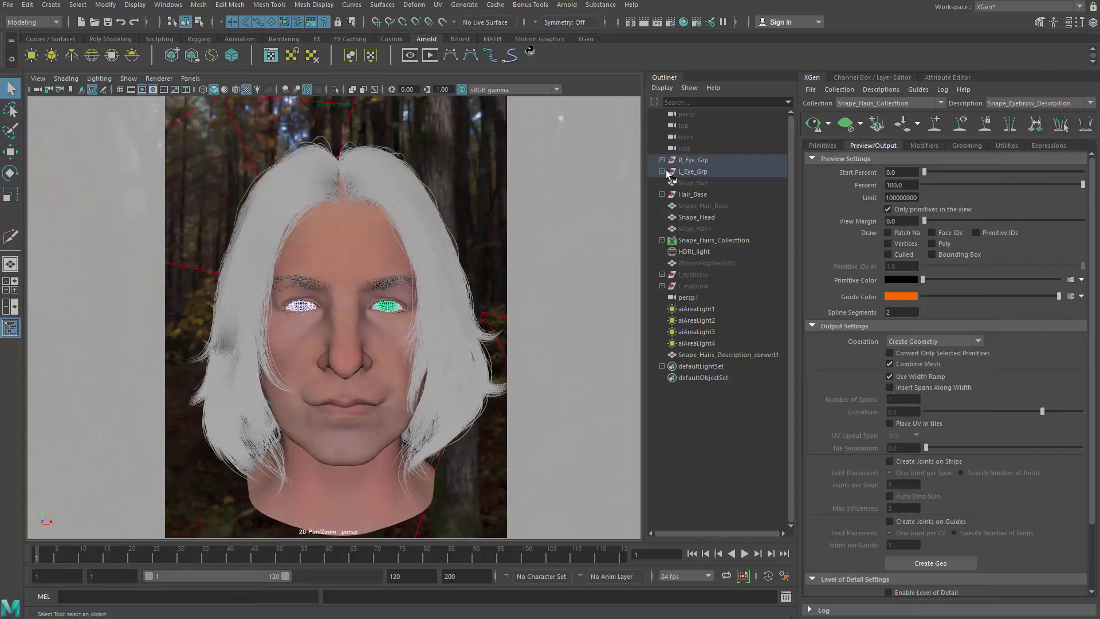
left_click(662, 172)
left_click(661, 160)
left_click(716, 171)
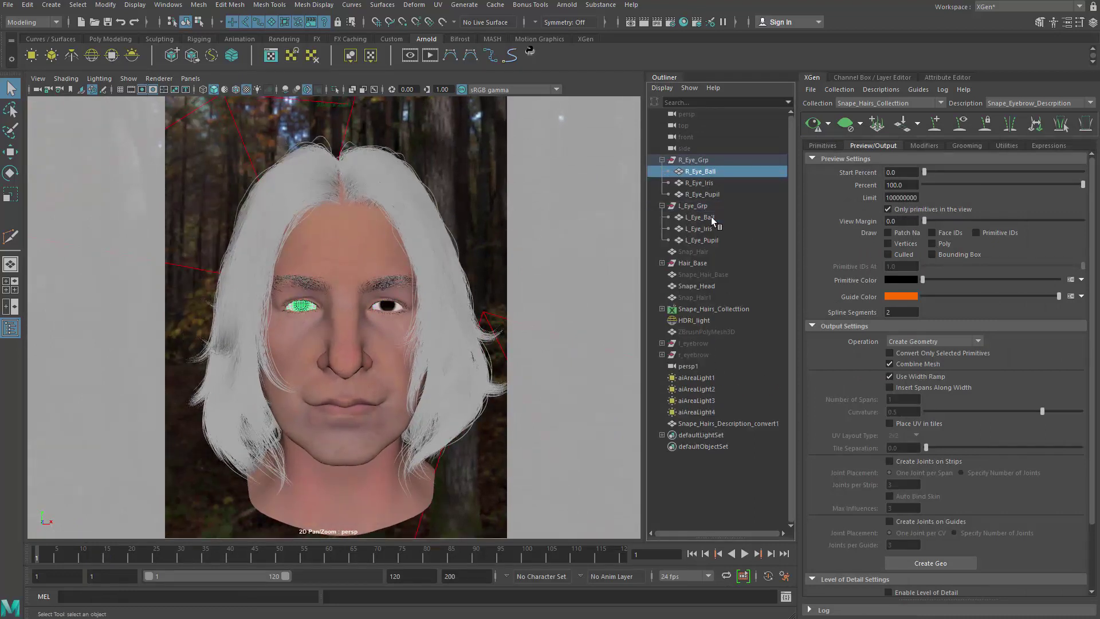
left_click(710, 217, "ctrl")
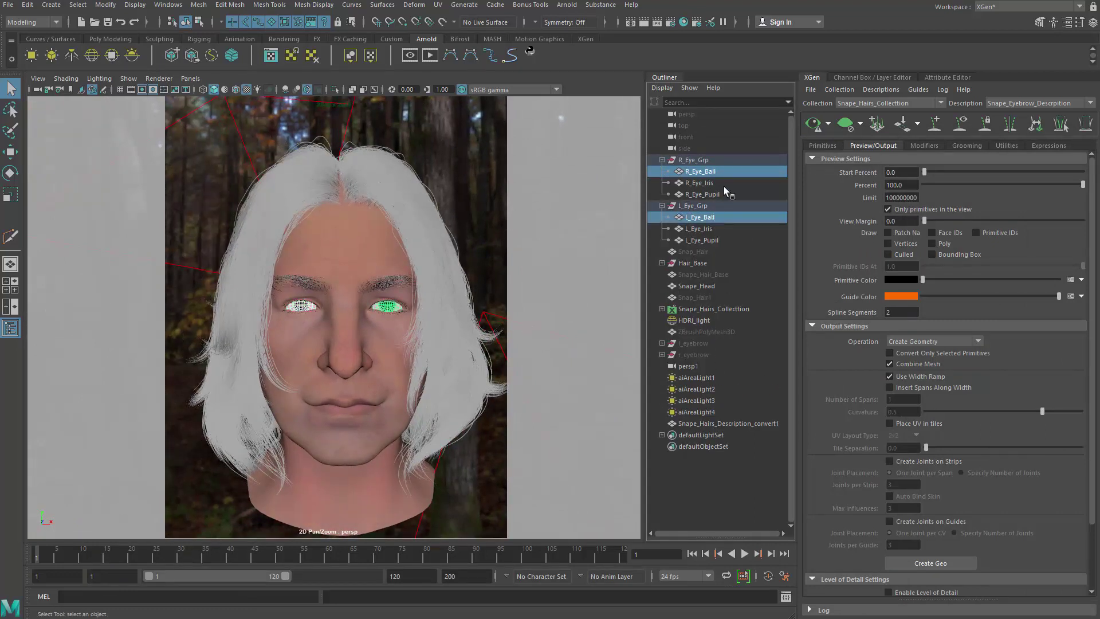
left_click(706, 424, "ctrl")
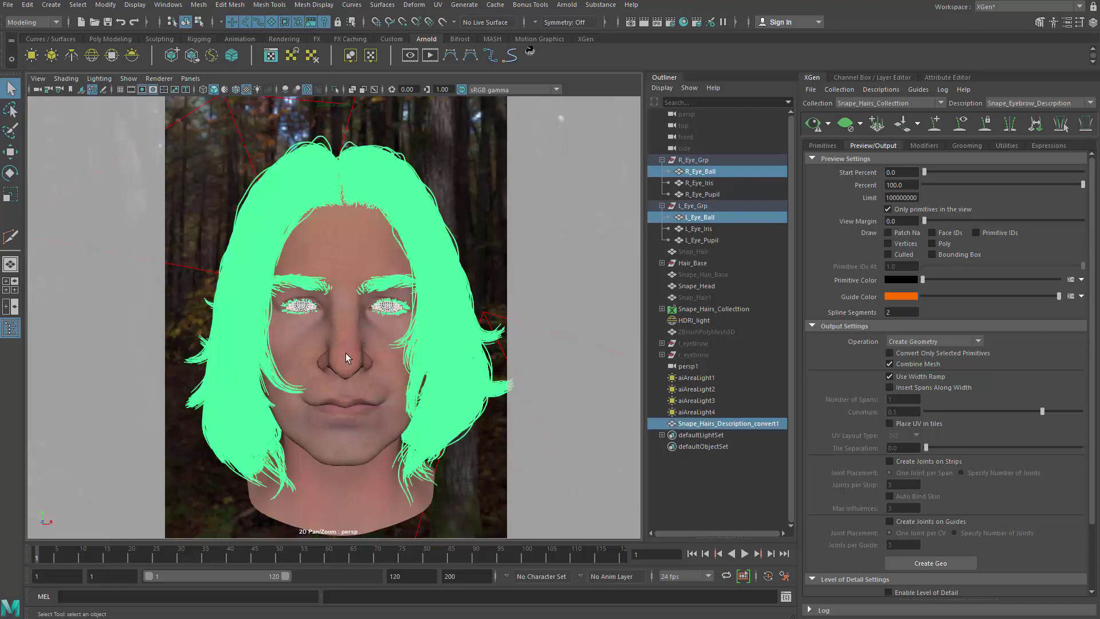
left_click(365, 405, "shift")
mouse_move(365, 405)
left_mouse_down("alt")
mouse_move(240, 404)
mouse_move(360, 406)
left_mouse_up("alt")
right_click_drag(360, 405, 398, 409, "alt")
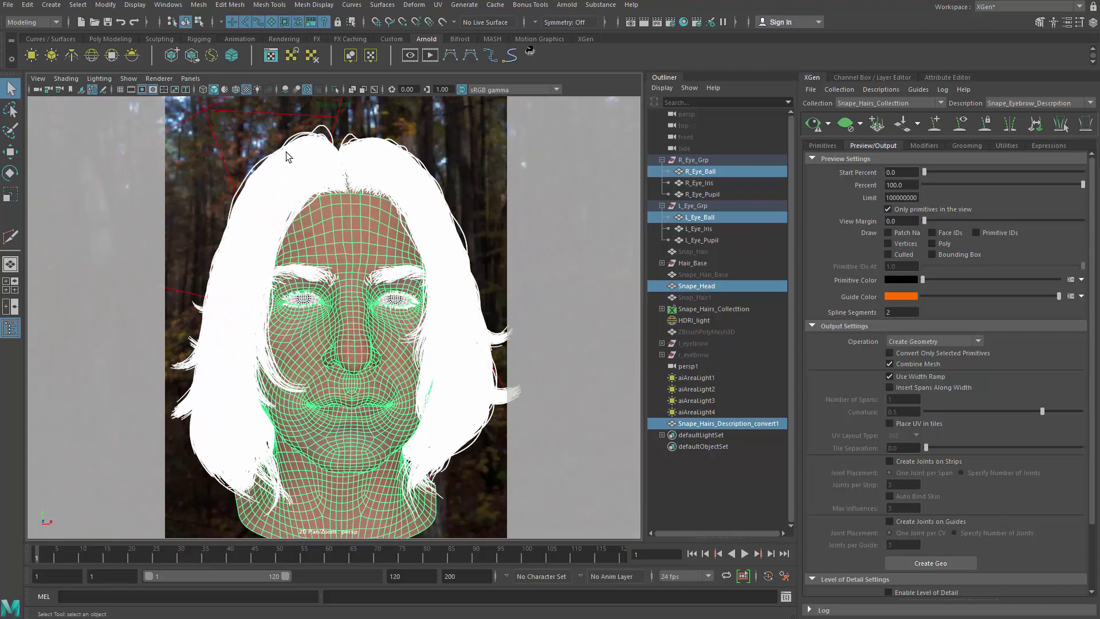
left_click(8, 5)
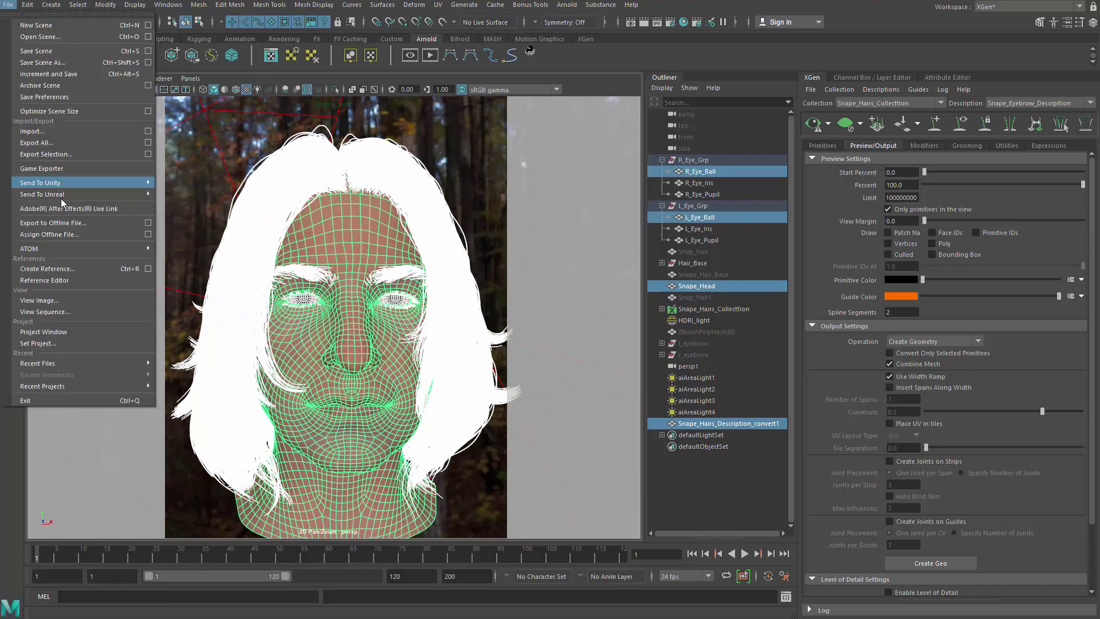
left_click(92, 161)
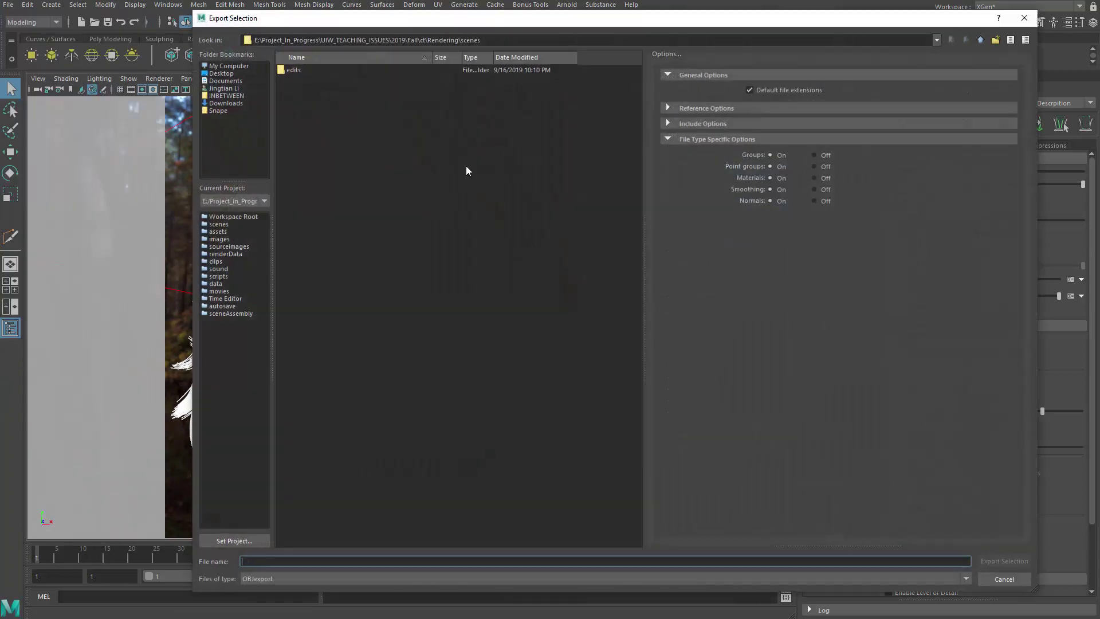
left_click(969, 37)
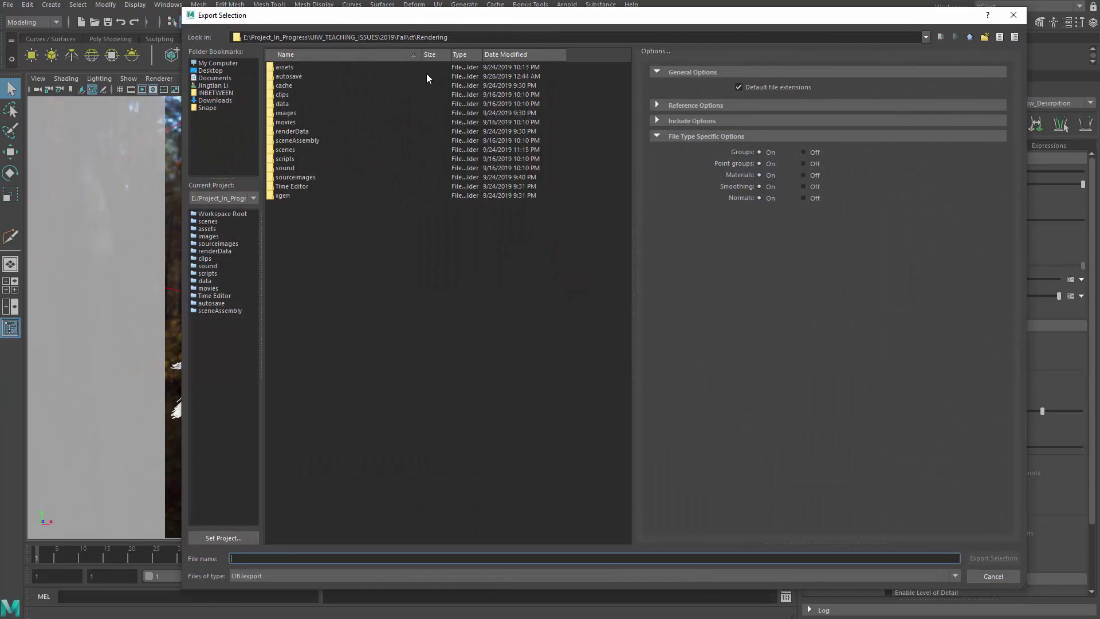
double_click(286, 68)
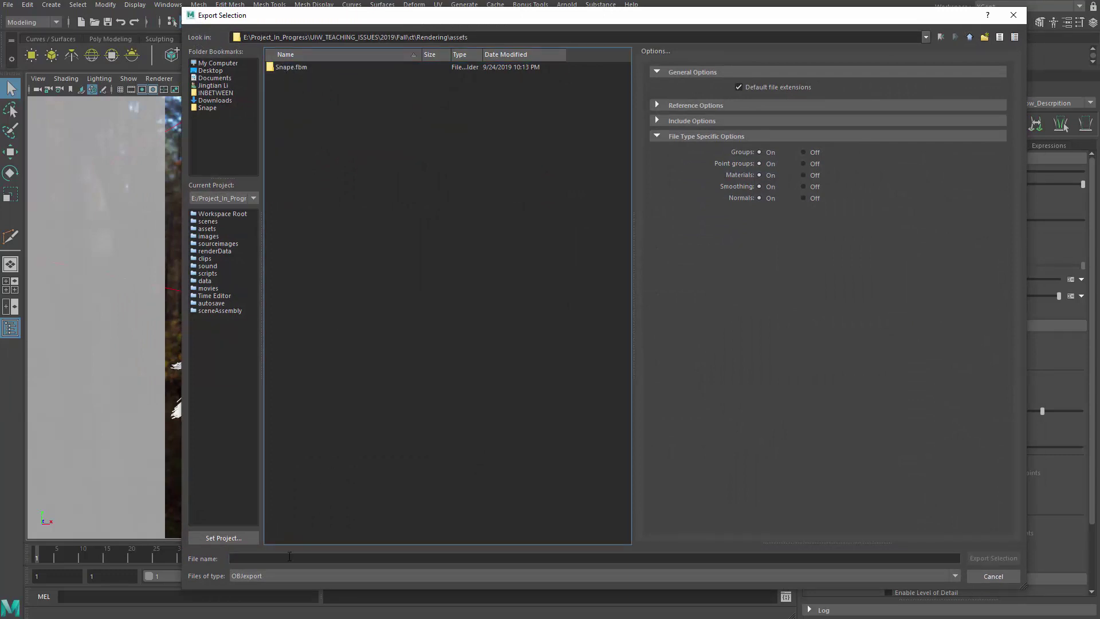
left_click(280, 578)
left_click(1008, 16)
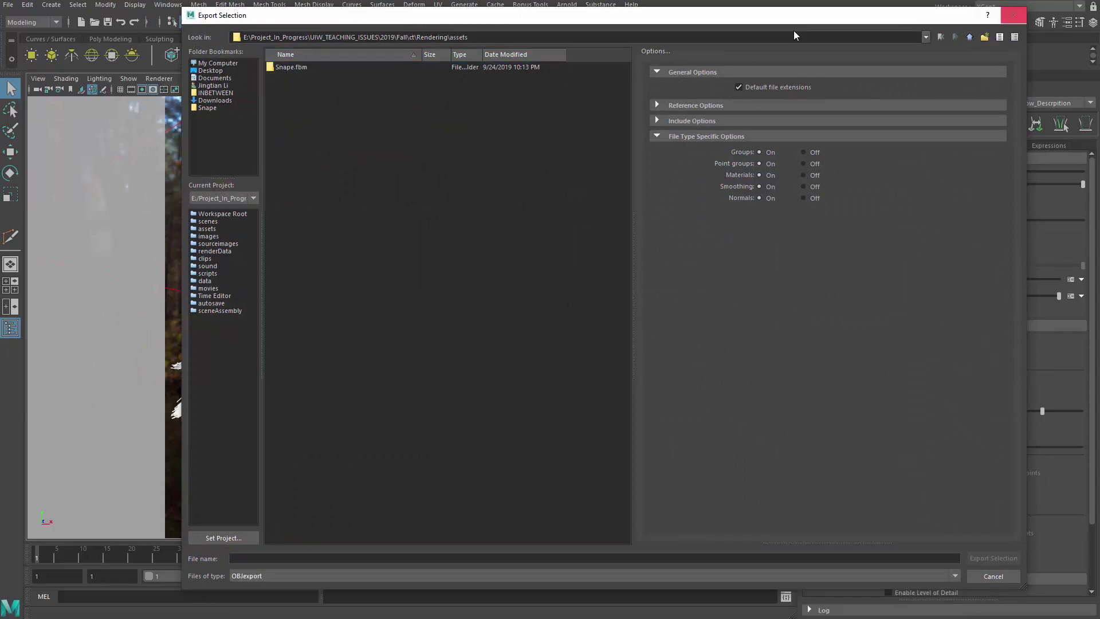
left_click(1011, 15)
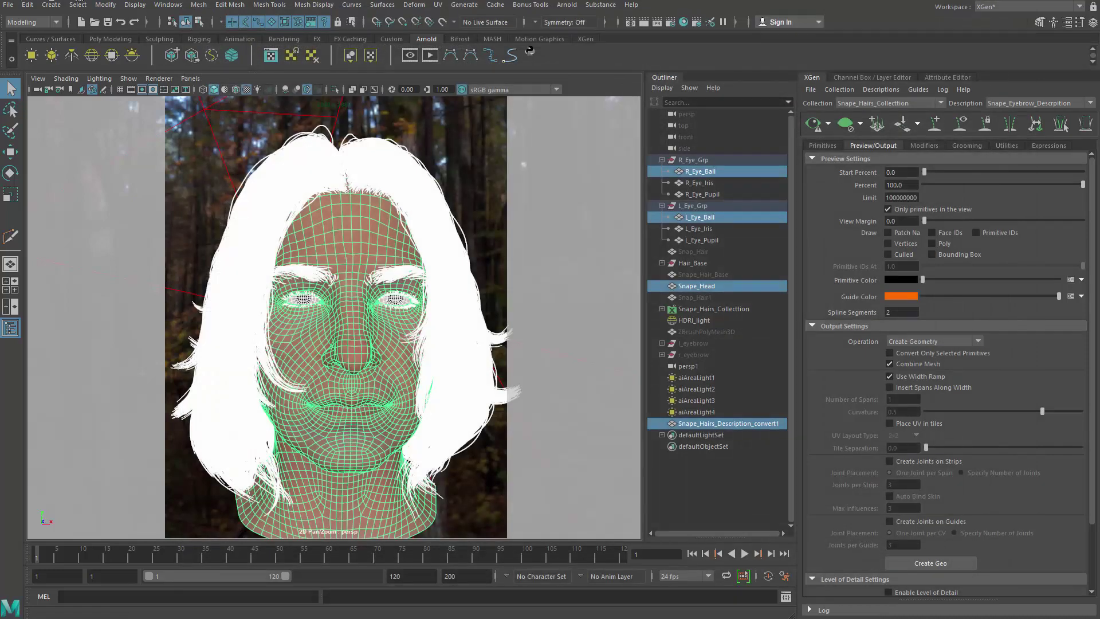
Open the Game Exporter and set it to Export Selection.
left_click(8, 5)
left_click(73, 170)
left_click_drag(160, 94, 571, 169)
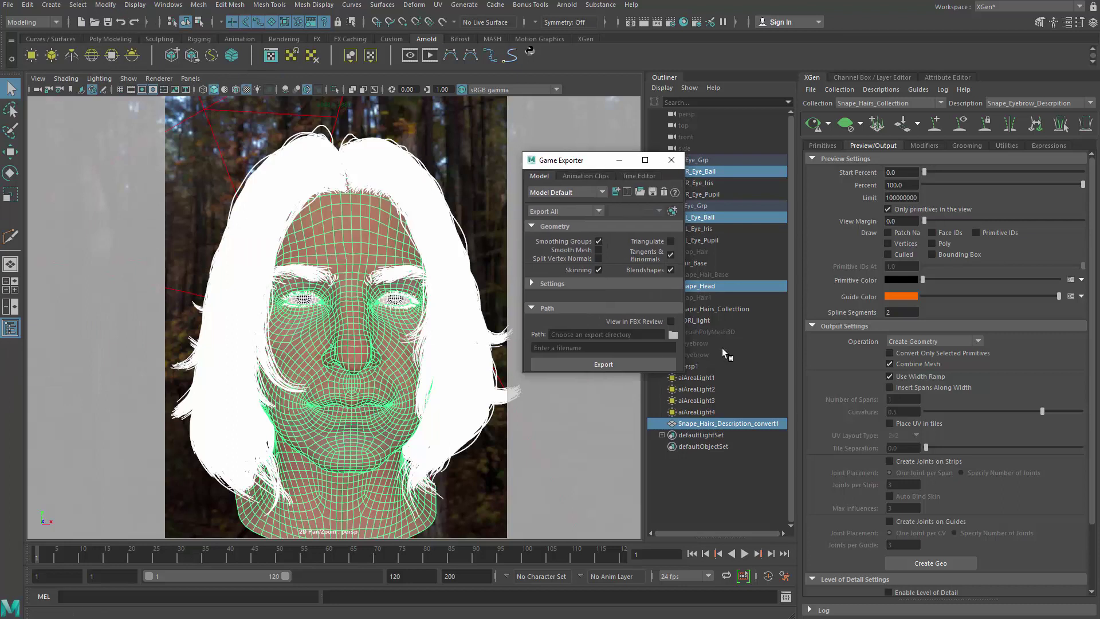
left_click(554, 212)
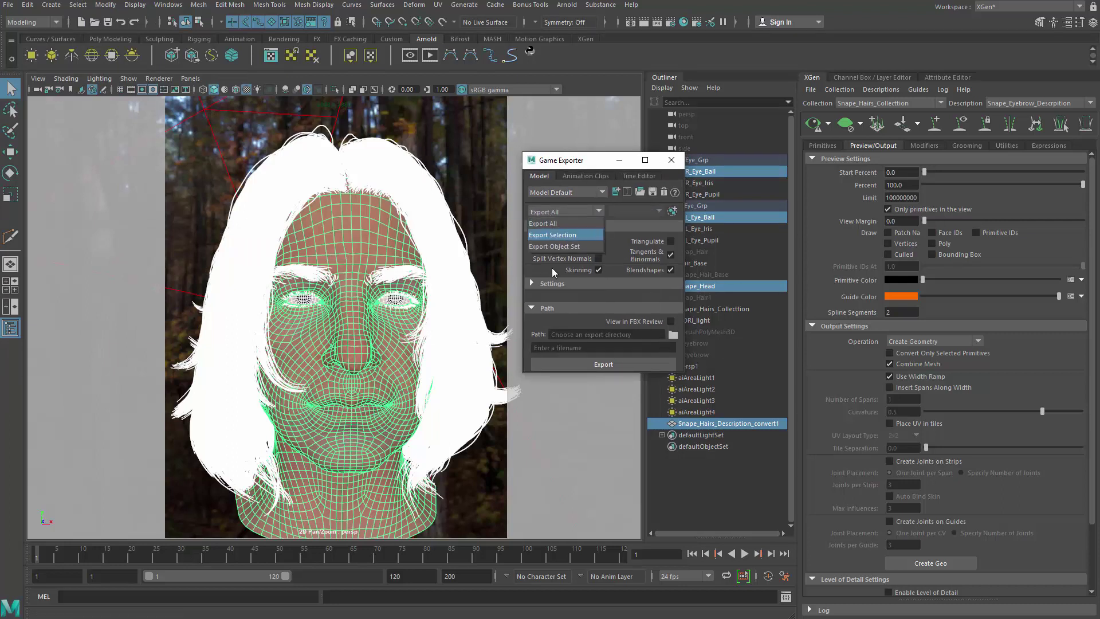
left_click(544, 235)
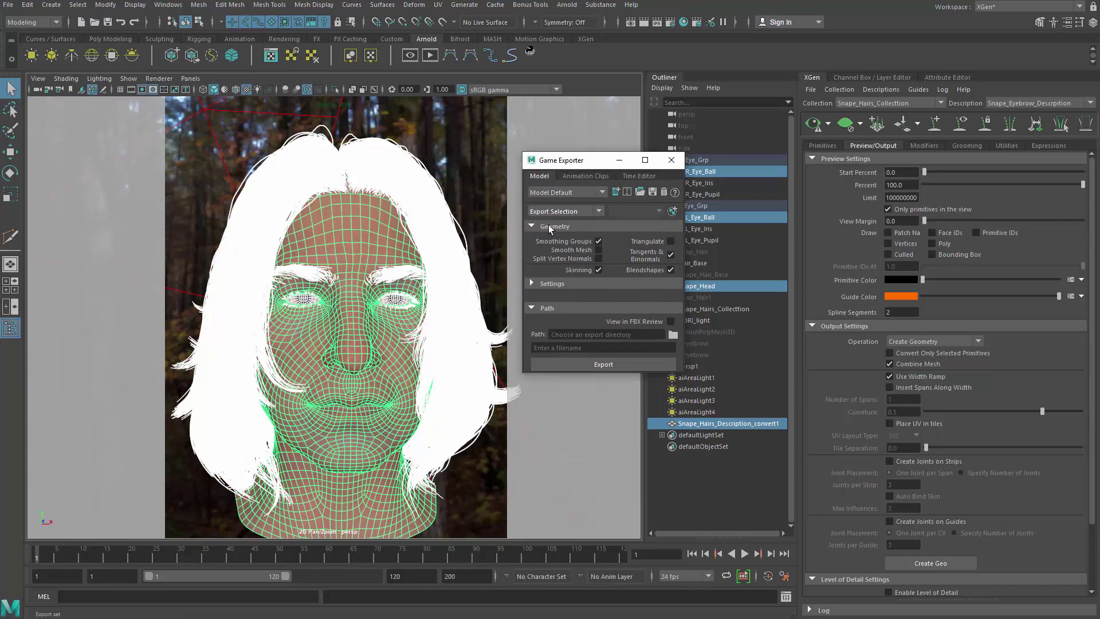
Set the Game Exporter's export directory to the assets folder of the Rendering project.
left_click(673, 334)
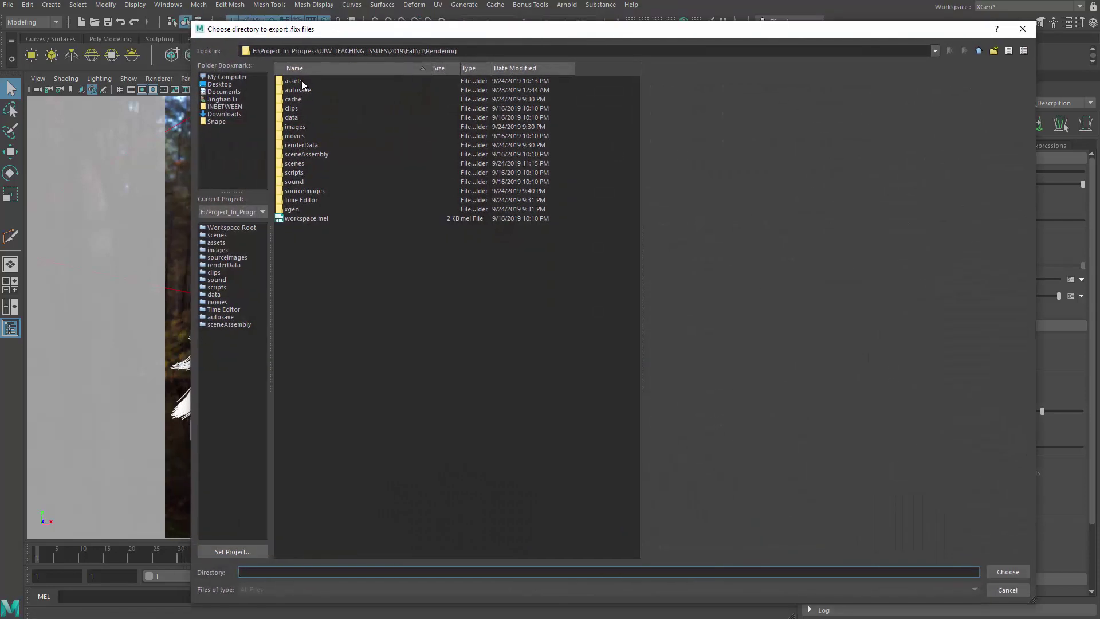
double_click(293, 81)
left_click(308, 92)
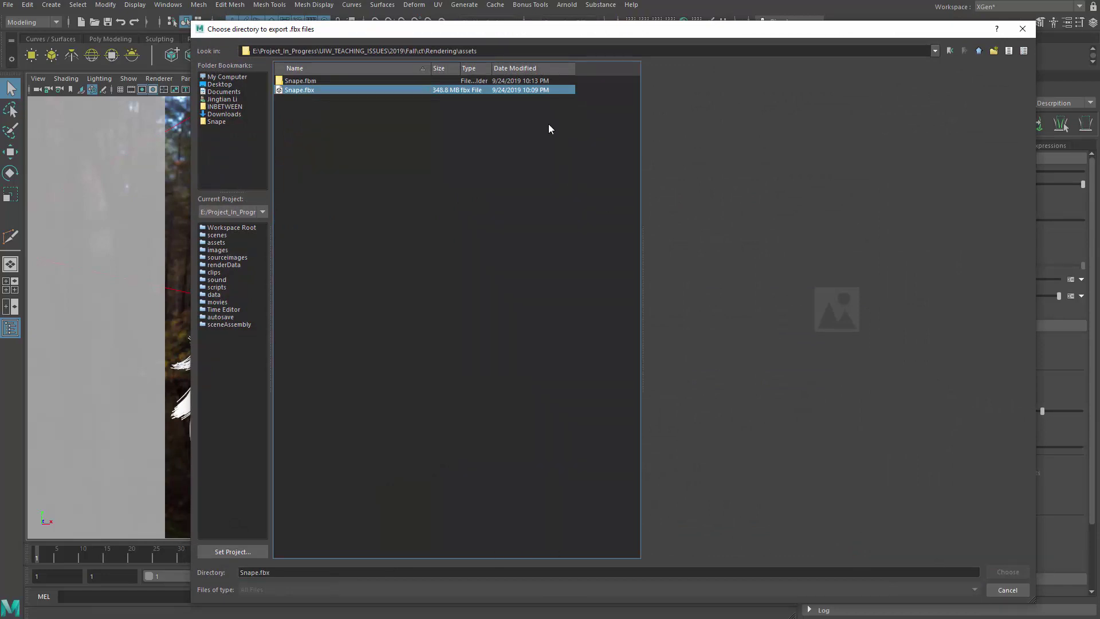
left_click(980, 50)
left_click(289, 83)
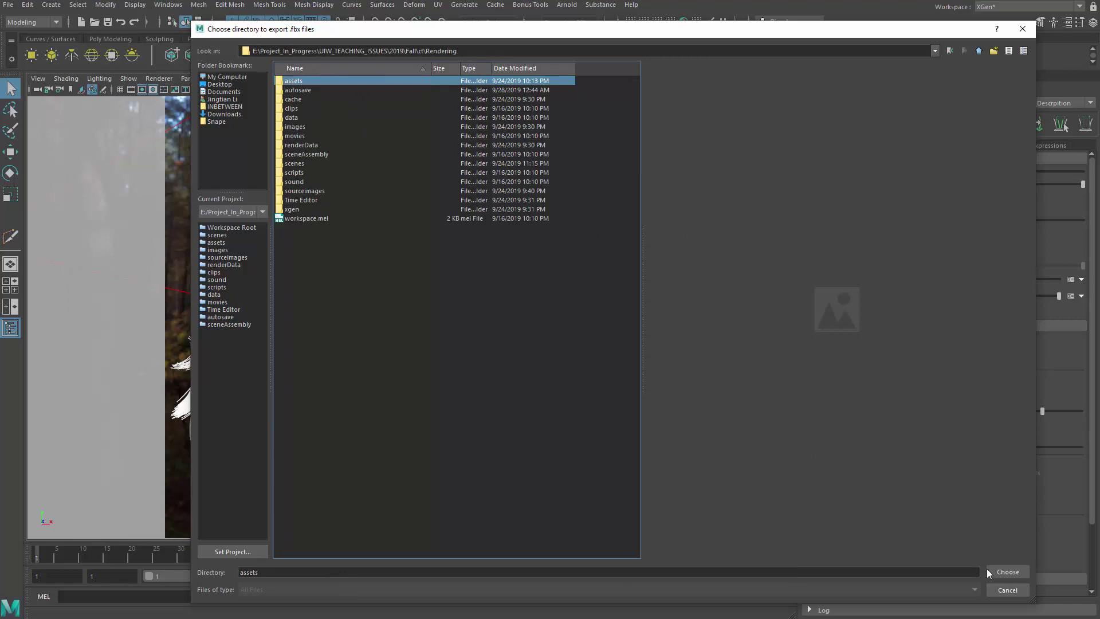
left_click(1007, 572)
Name the export file Snape and export the selected meshes, replacing the existing Snape.fbx.
left_click(574, 347)
type("Snape")
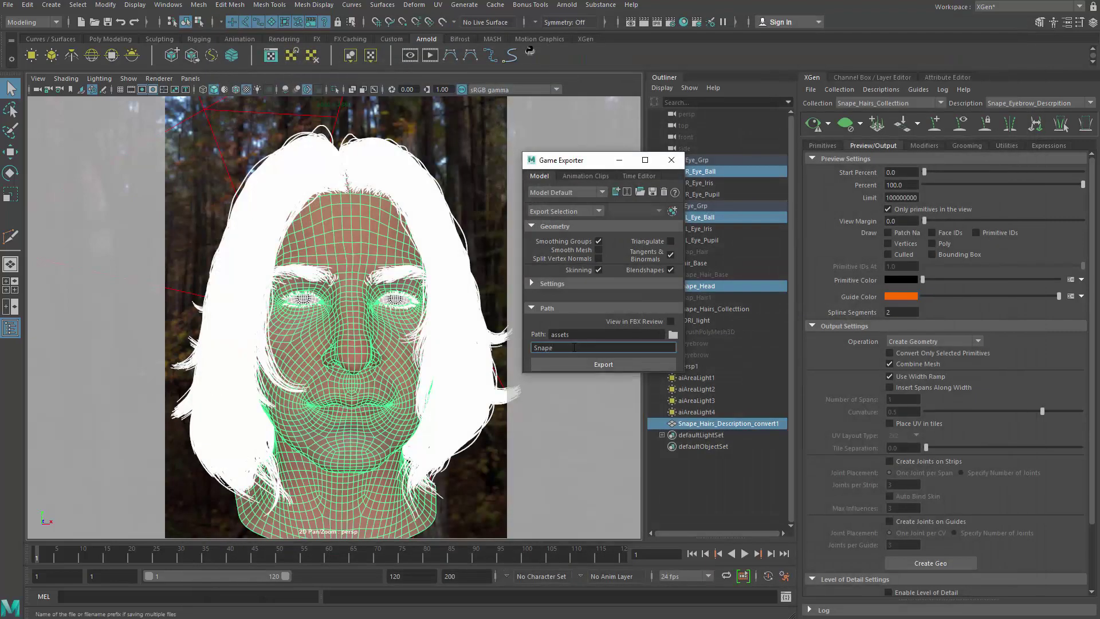
key("Return")
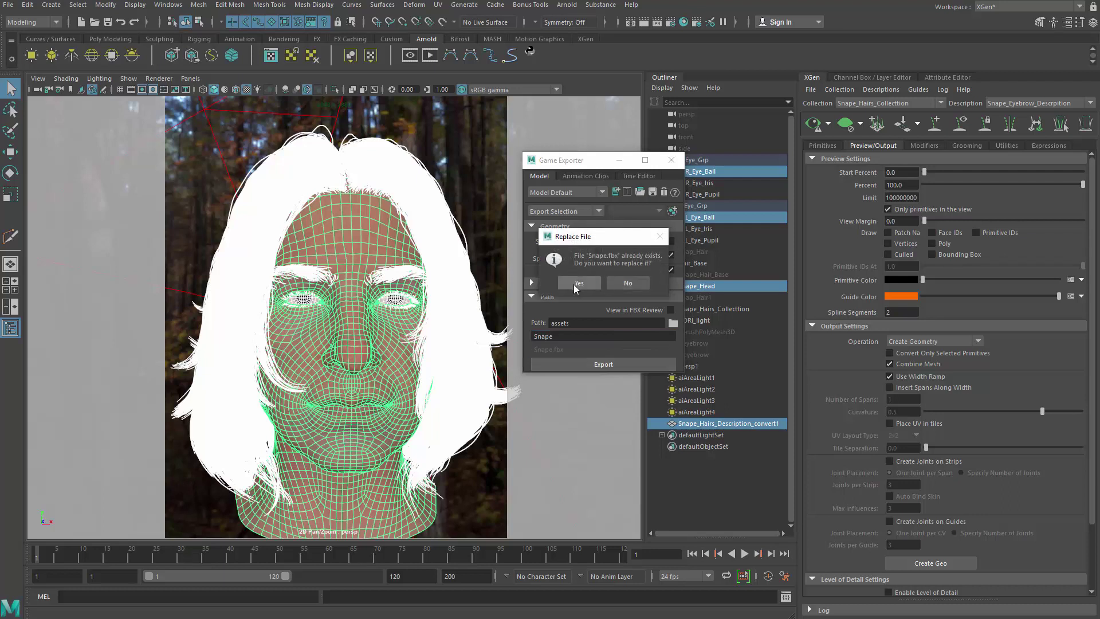
left_click(580, 284)
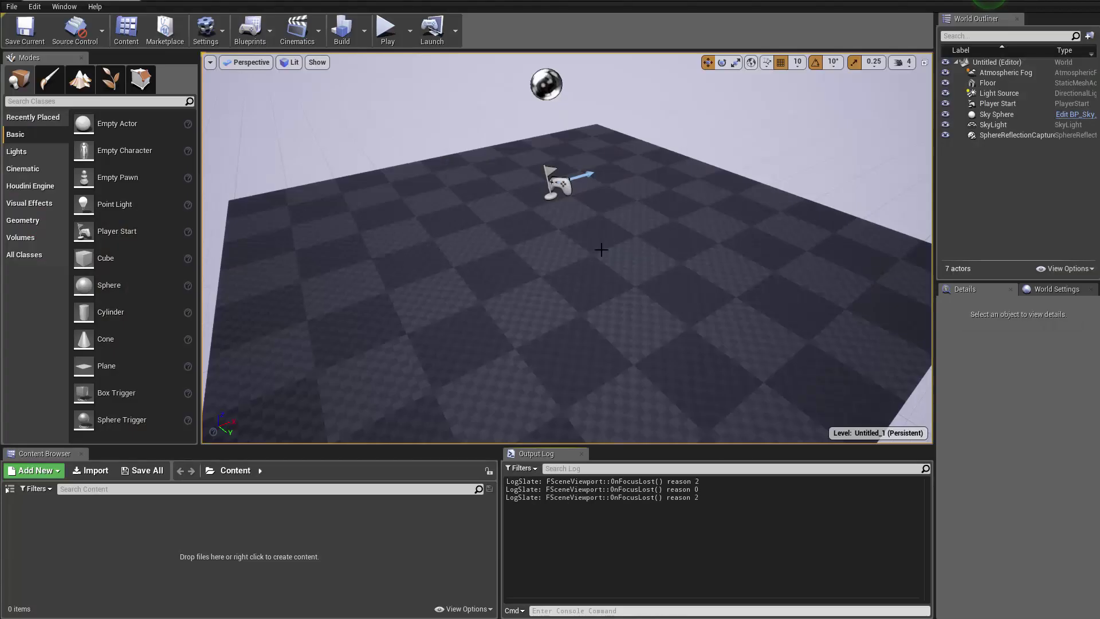
Switch to Unreal Editor and remove the Output Log panel, then return to Maya and dismiss the export message.
right_click_drag(523, 386, 267, 444)
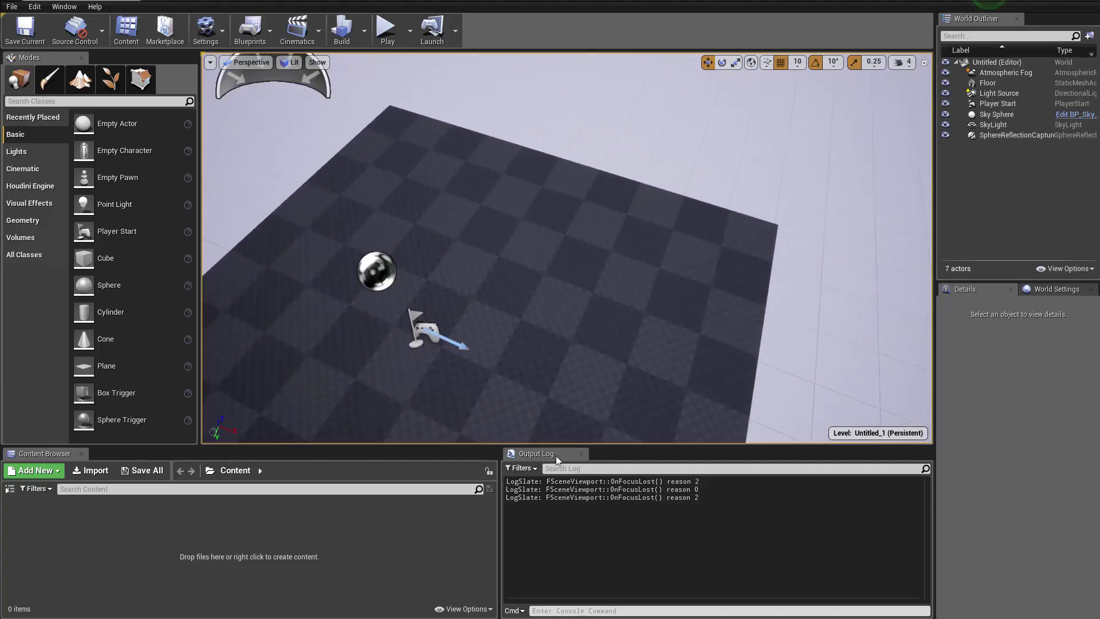
left_click_drag(556, 456, 564, 247)
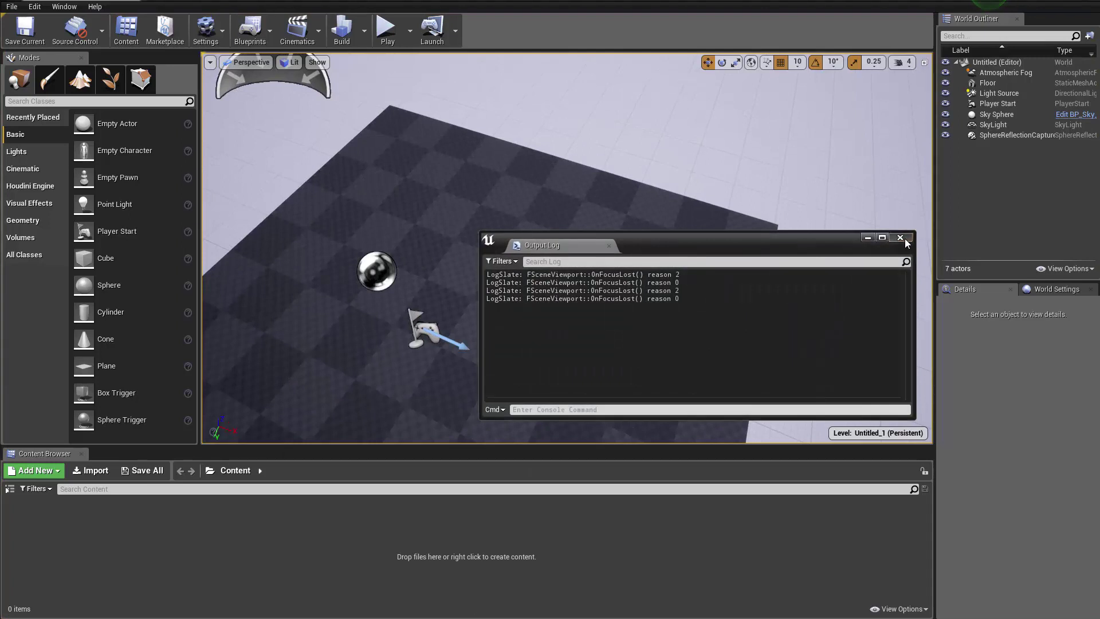
left_click(900, 238)
right_click_drag(538, 235, 601, 255)
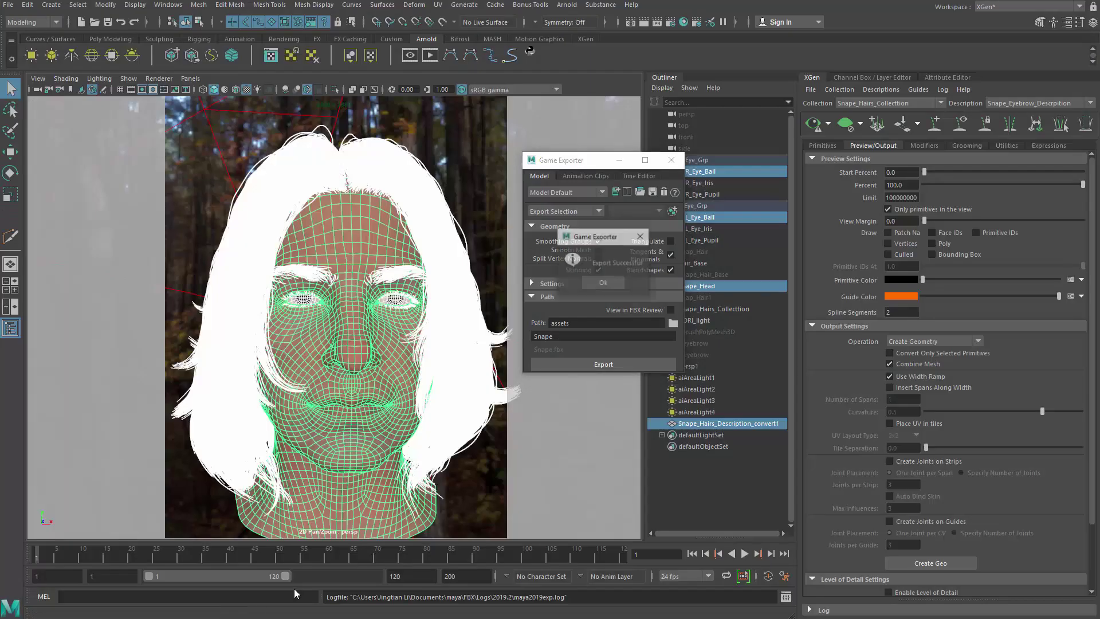
left_click(606, 281)
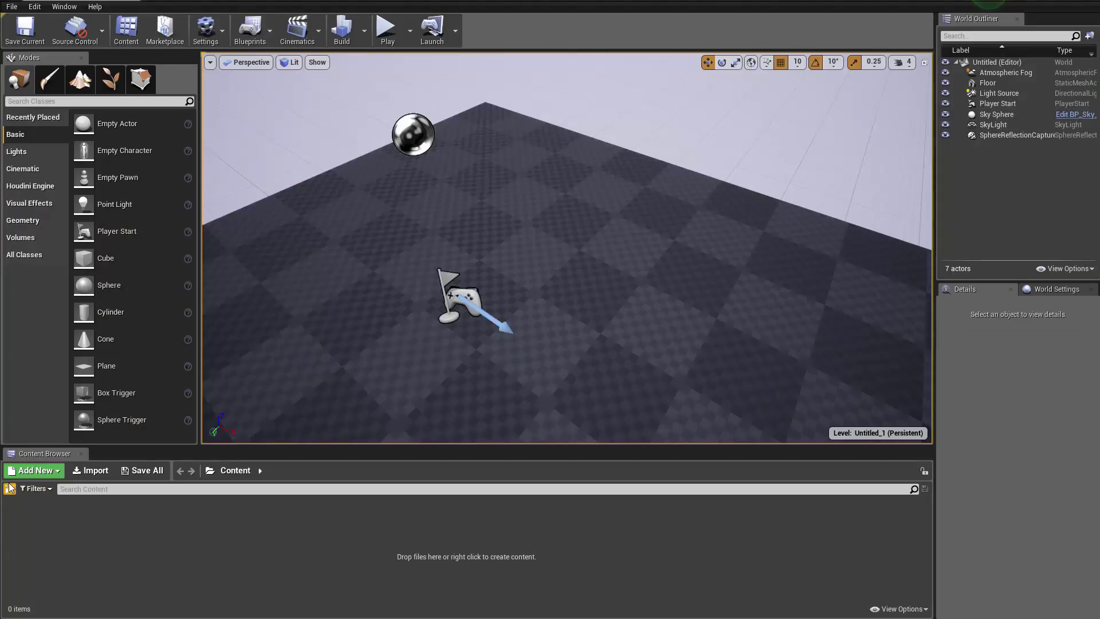
right_click(208, 533)
mouse_move(241, 475)
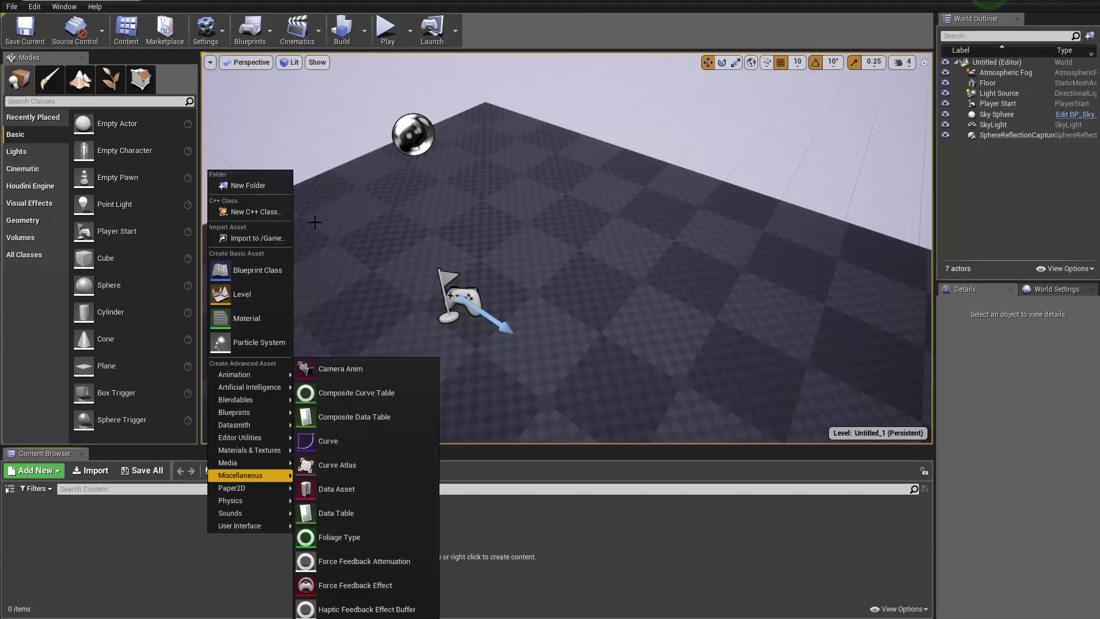
left_click(264, 240)
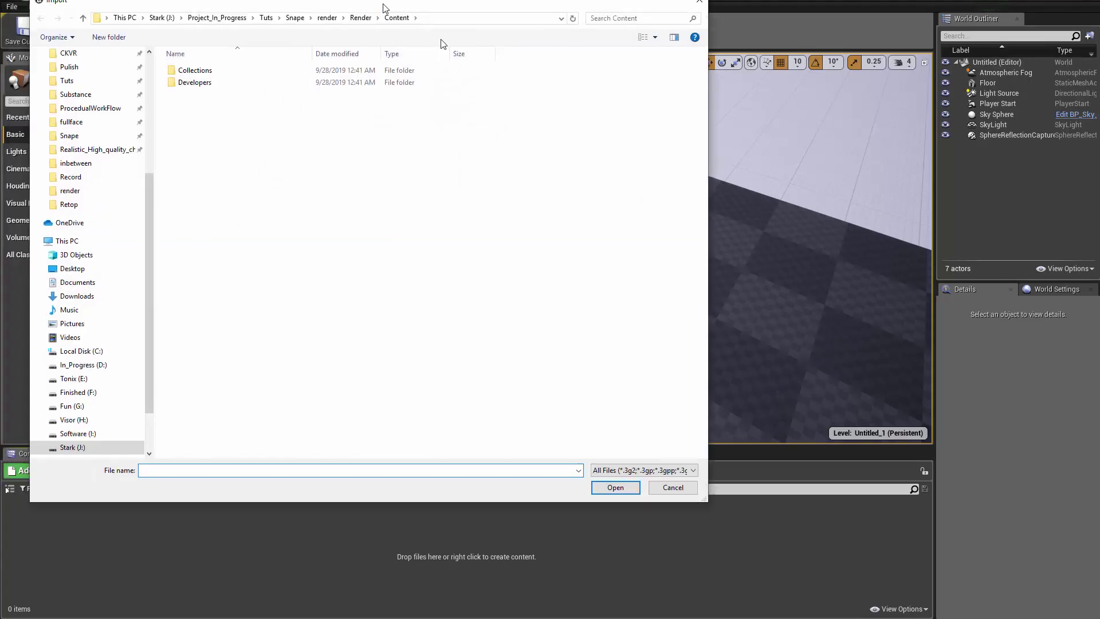
left_click_drag(385, 8, 543, 109)
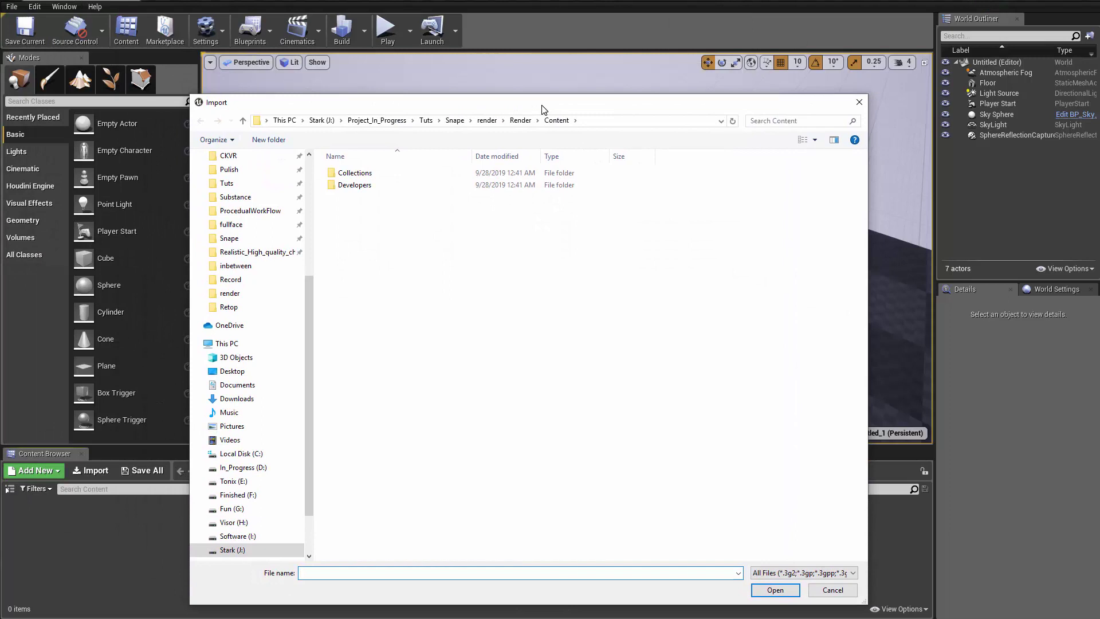
left_click_drag(543, 108, 464, 132)
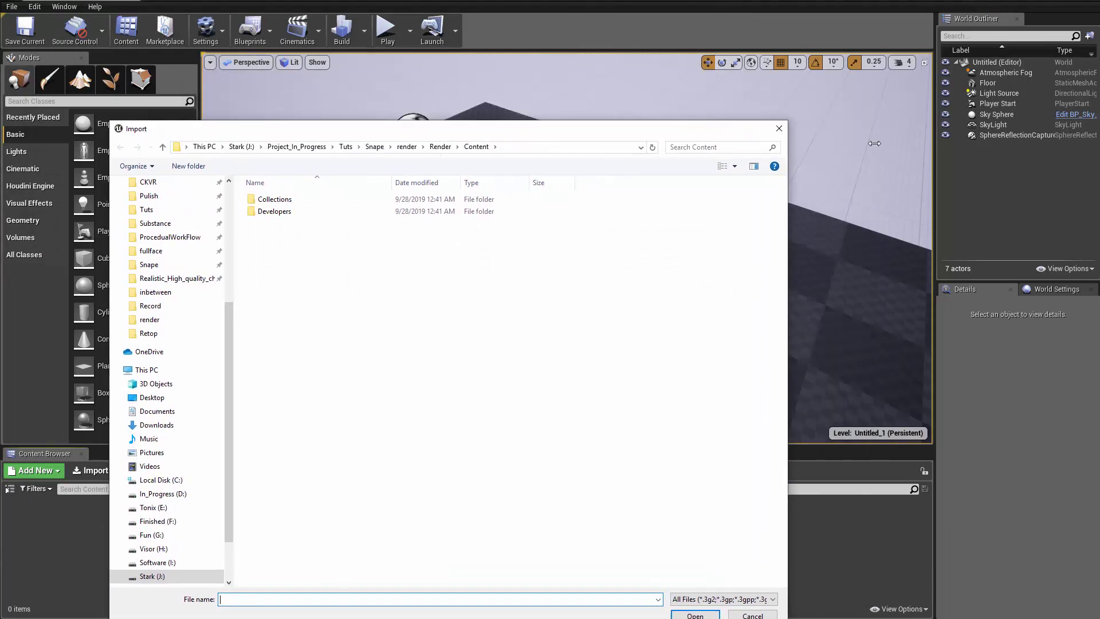
left_click(779, 127)
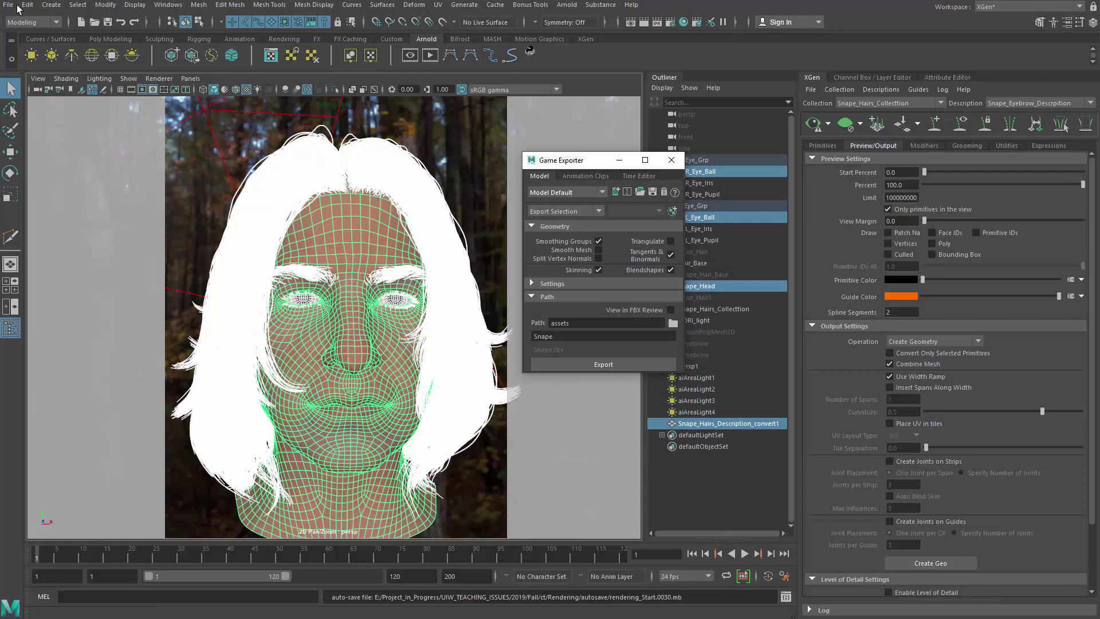
Switch to Maya and copy the path of the assets export folder from the Game Exporter's directory chooser.
left_click(8, 4)
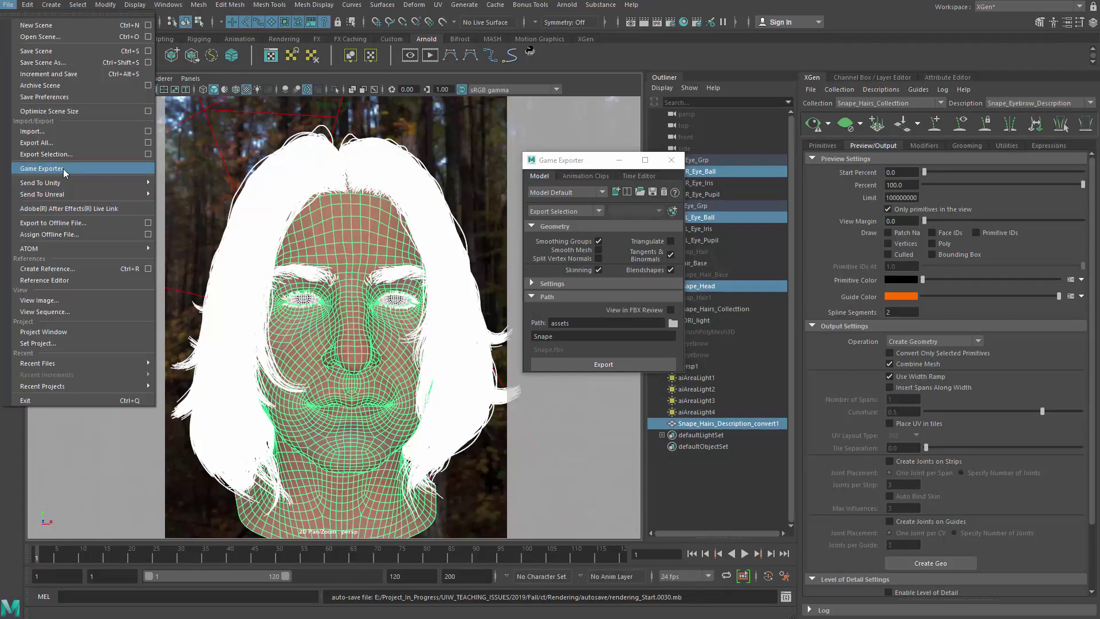
left_click(68, 170)
left_click(673, 323)
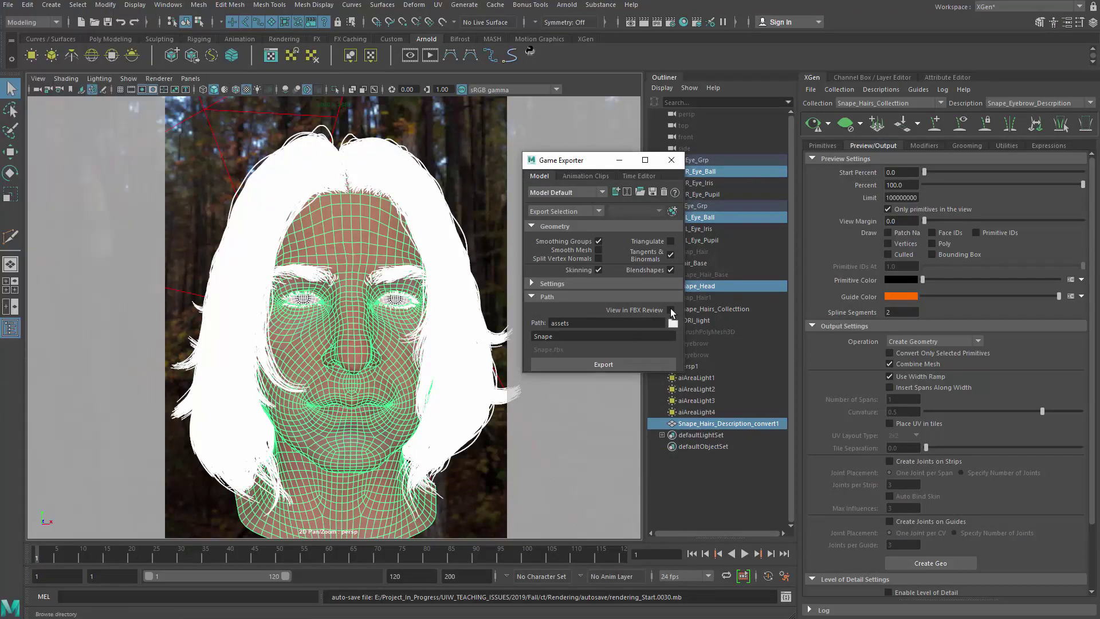
triple_click(390, 50)
key("ctrl+c")
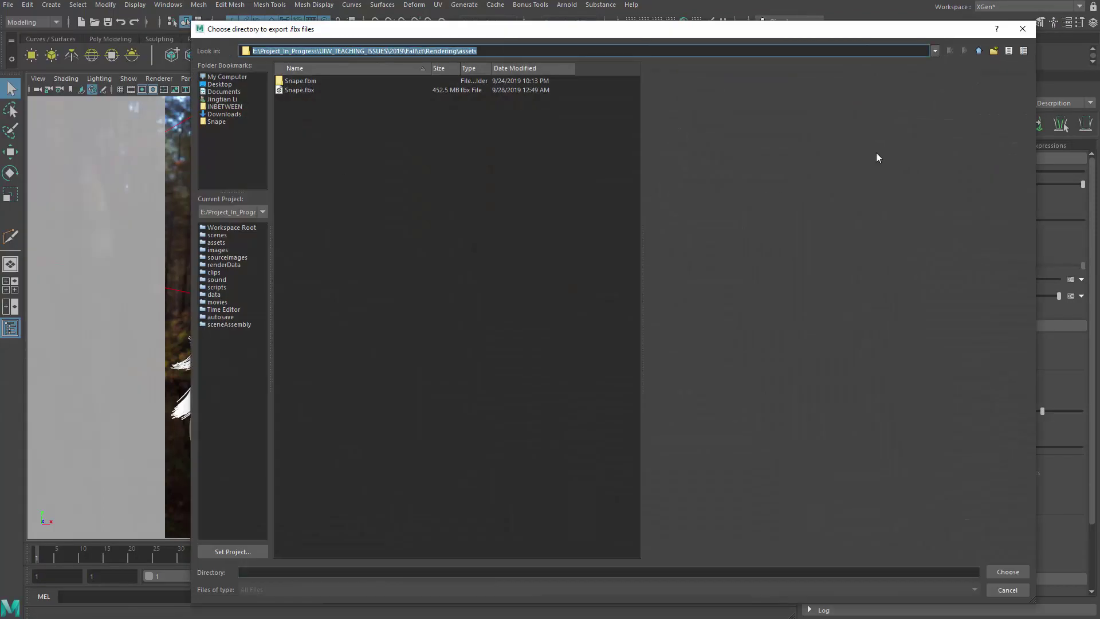
left_click(1022, 29)
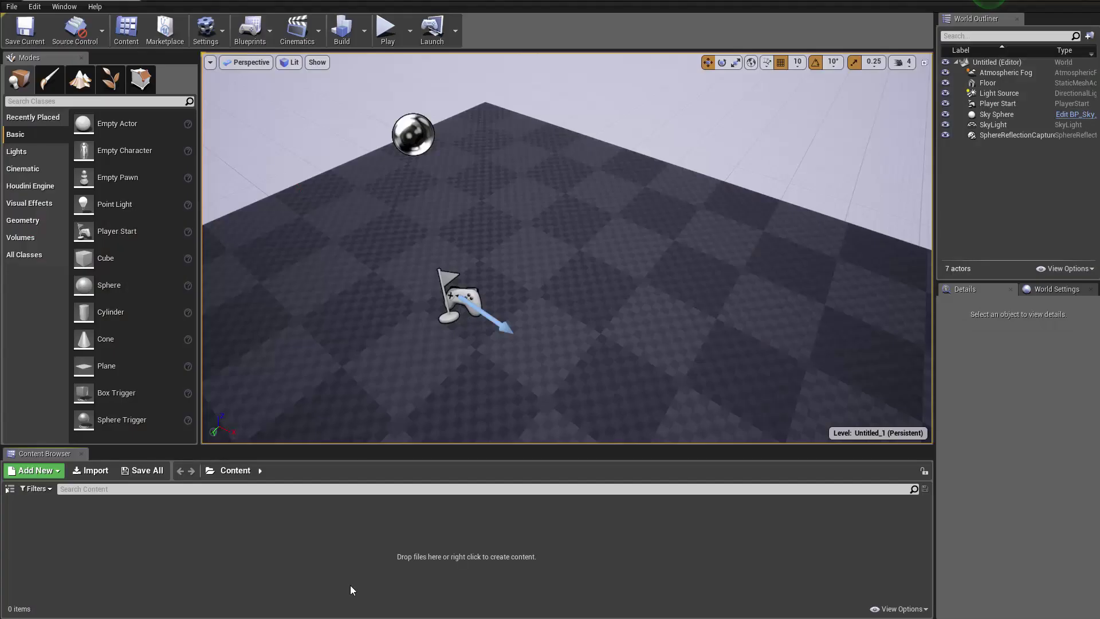
left_click(11, 6)
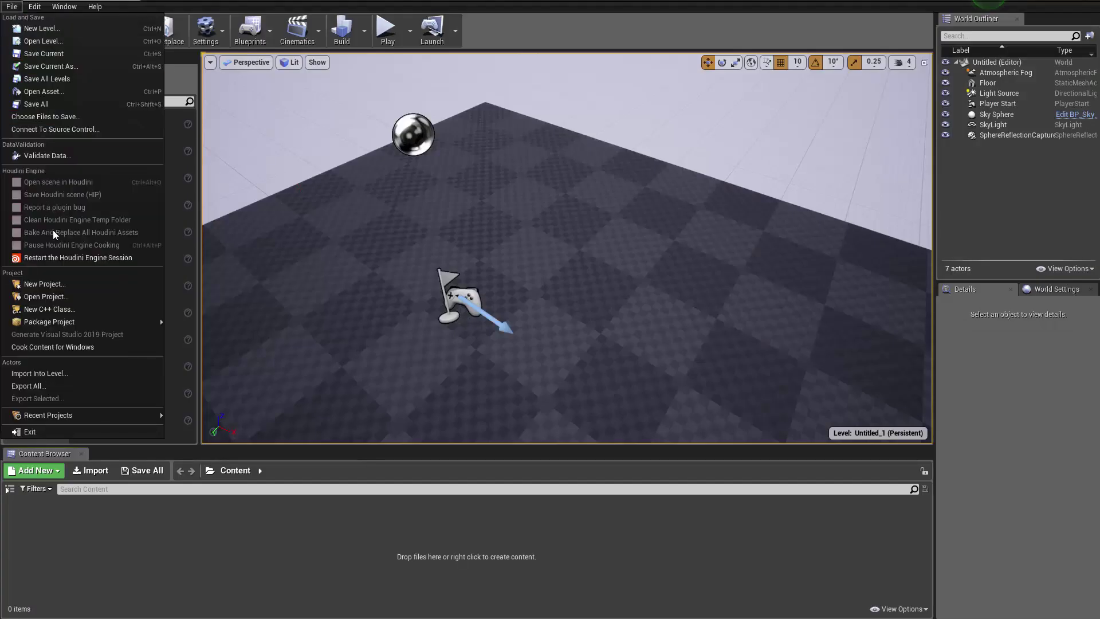
left_click(32, 473)
left_click(32, 473)
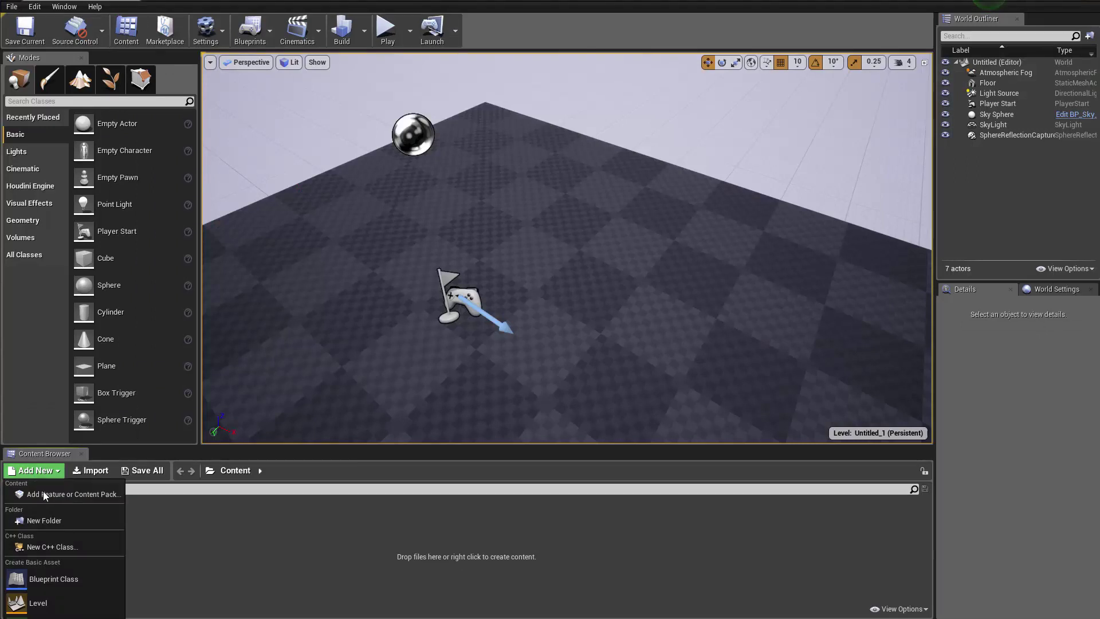
In Unreal's Content Browser, start an import to /Game, go to the copied assets folder path and open Snape.fbx.
right_click(231, 537)
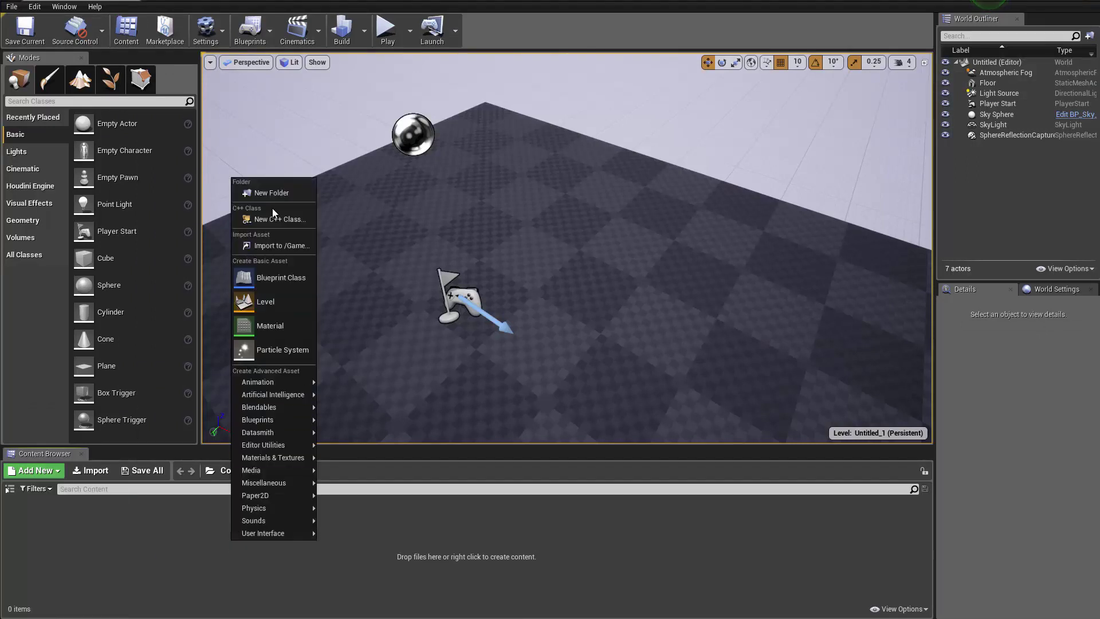
left_click(280, 246)
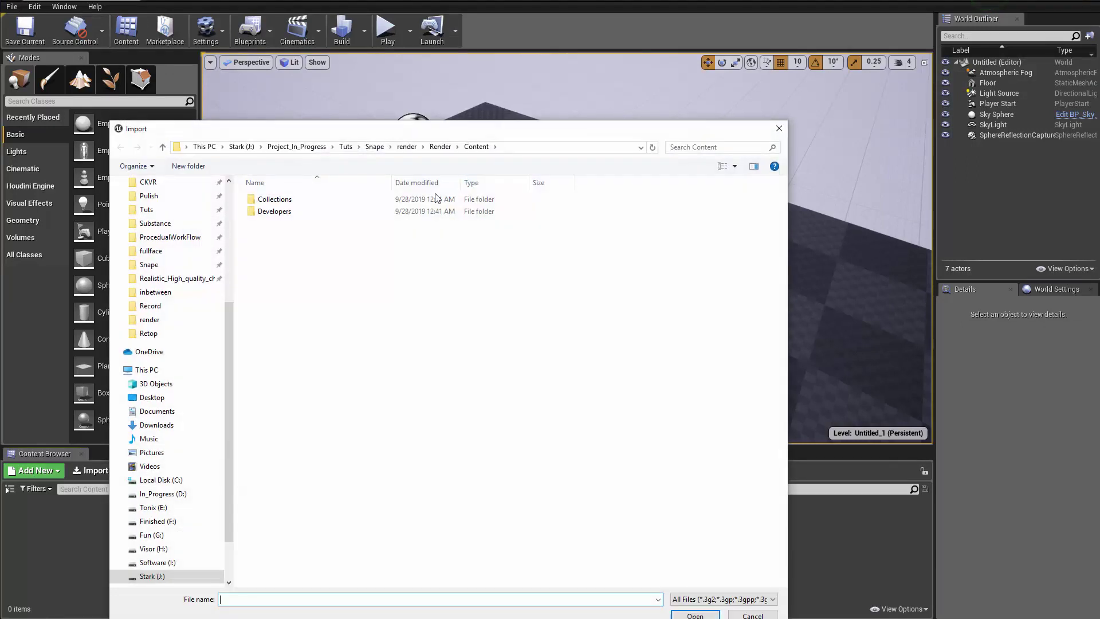
left_click(526, 148)
key("ctrl+v")
key("Return")
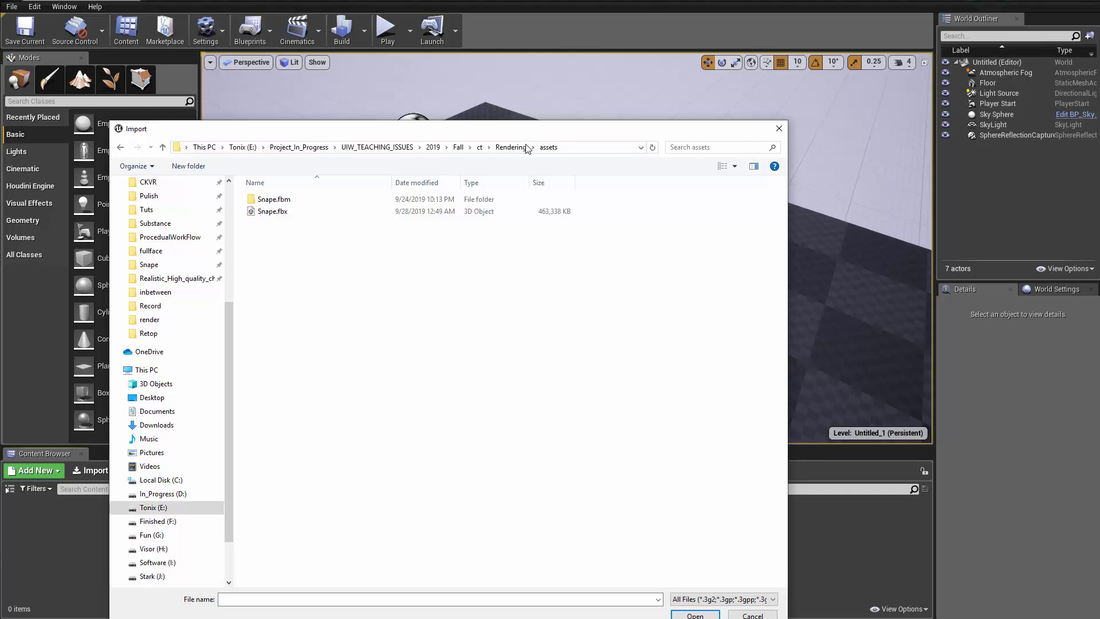
double_click(352, 211)
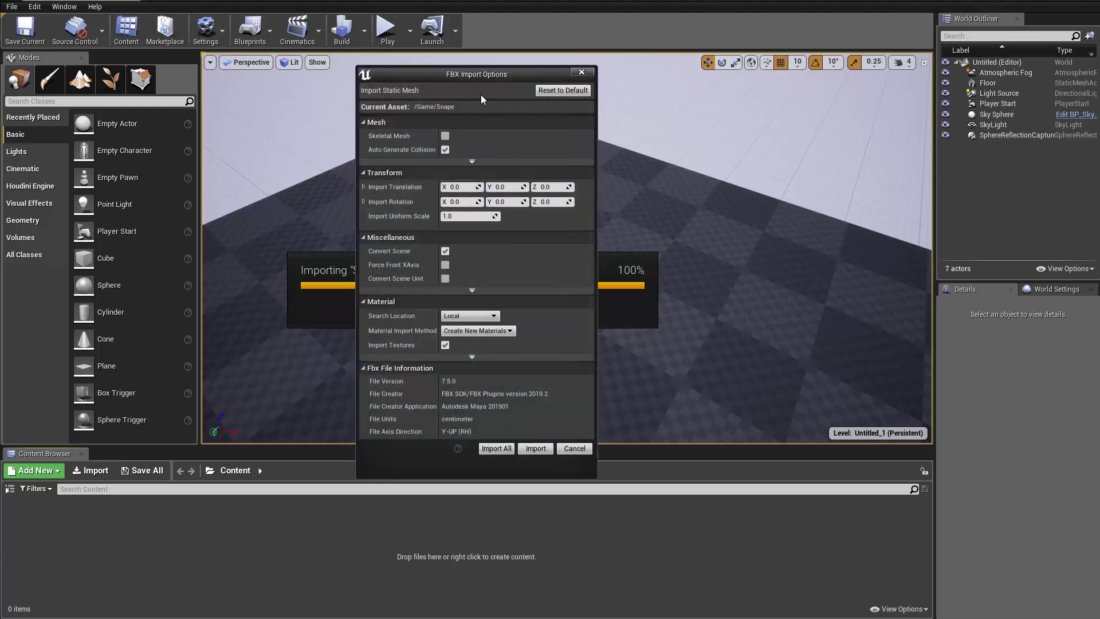
Expand and review the advanced mesh and transform import options, keeping Transform Vertex to Absolute enabled, and import all of Snape.fbx.
left_click_drag(482, 74, 601, 54)
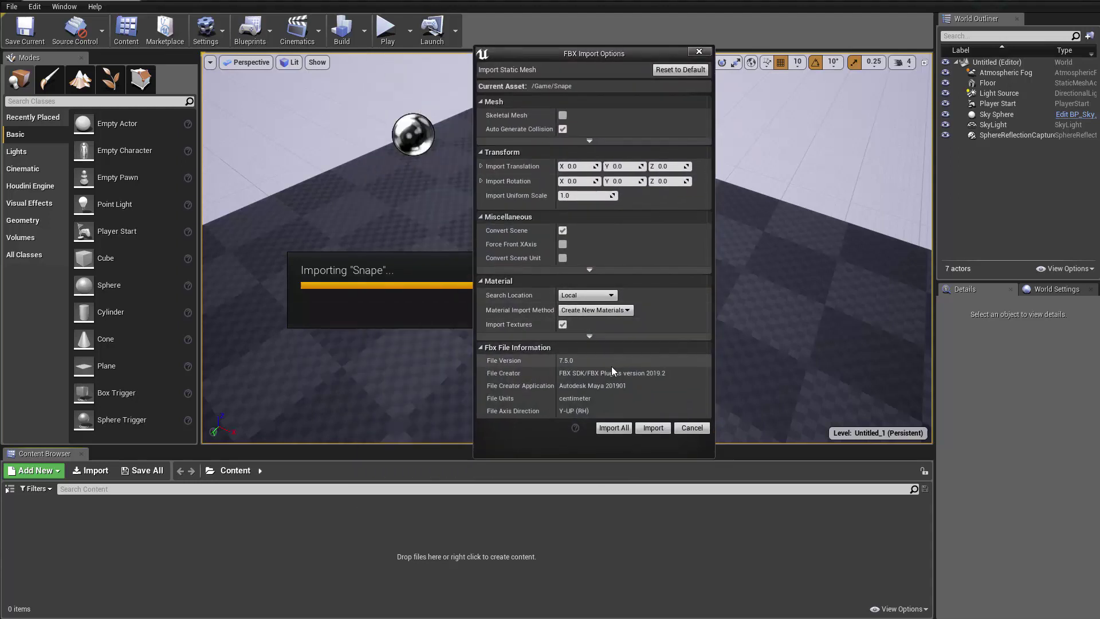
left_click(545, 144)
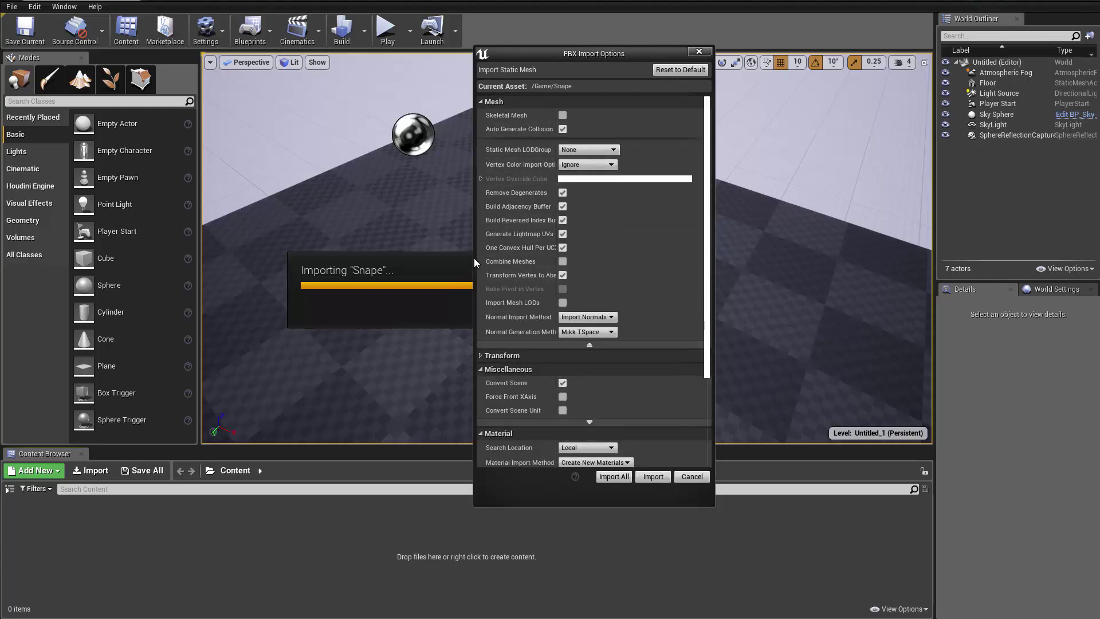
left_click(563, 276)
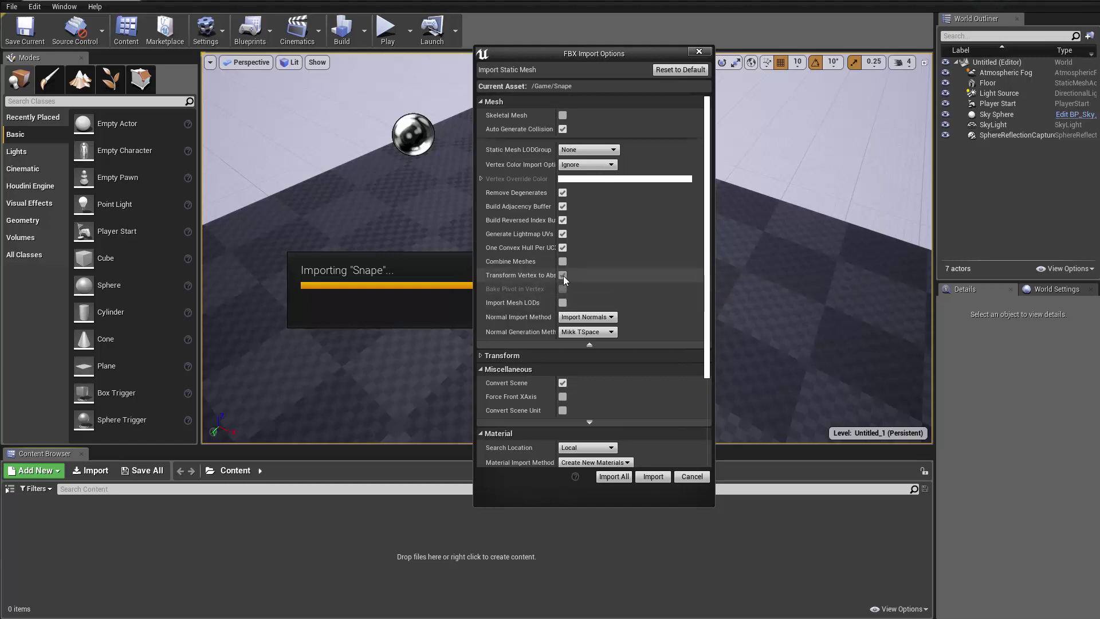
left_click(548, 354)
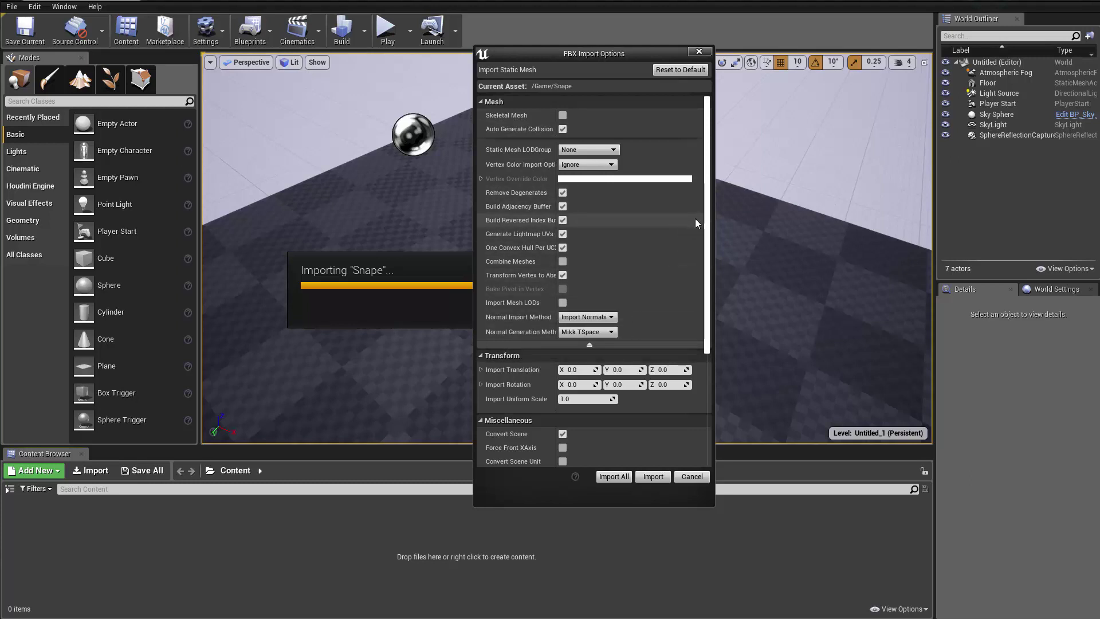
left_click_drag(708, 218, 708, 184)
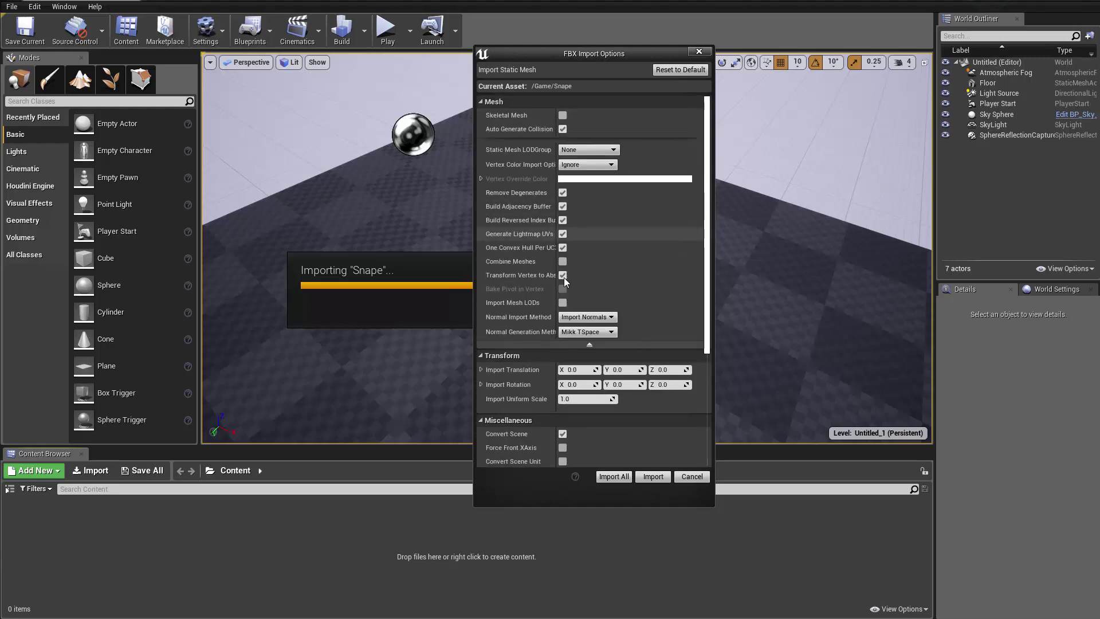
scroll(696, 365, "down", 3)
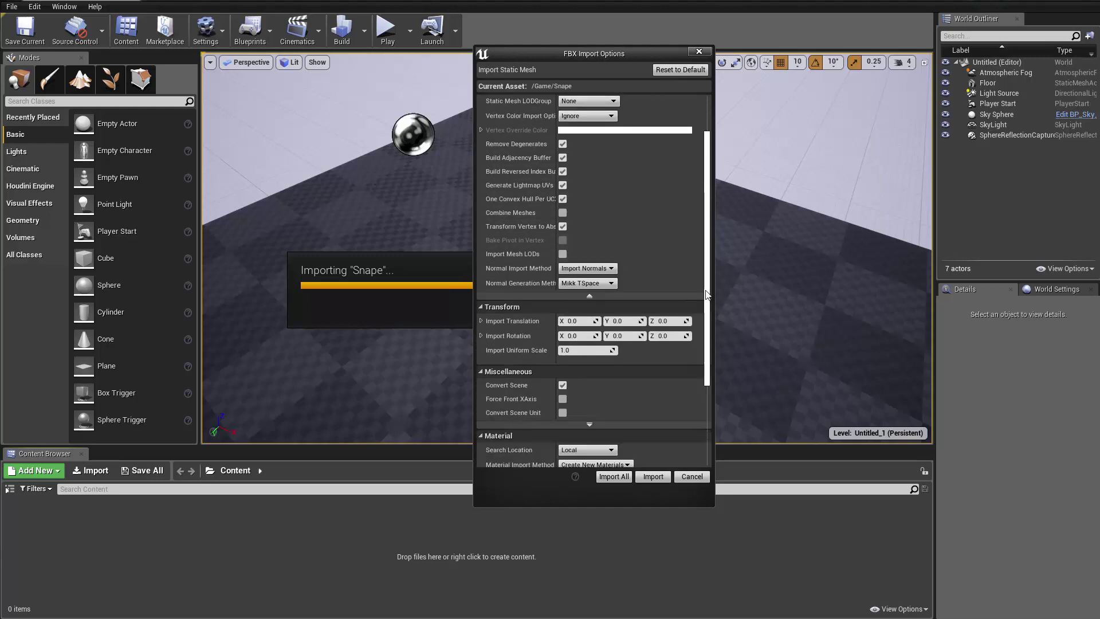
scroll(697, 366, "up", 3)
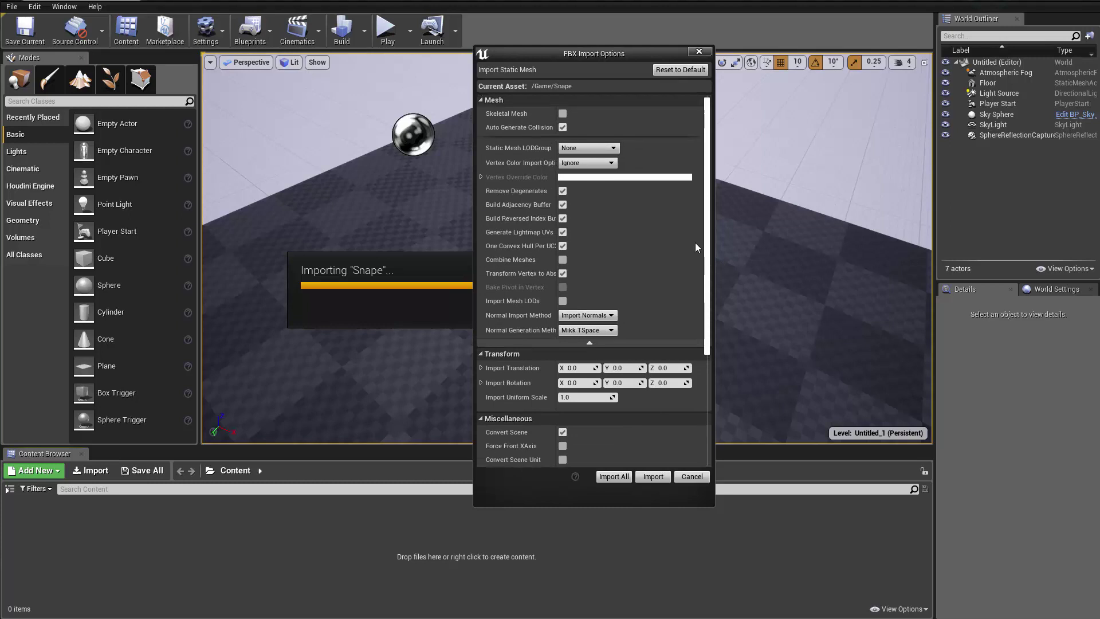
scroll(690, 258, "up", 1)
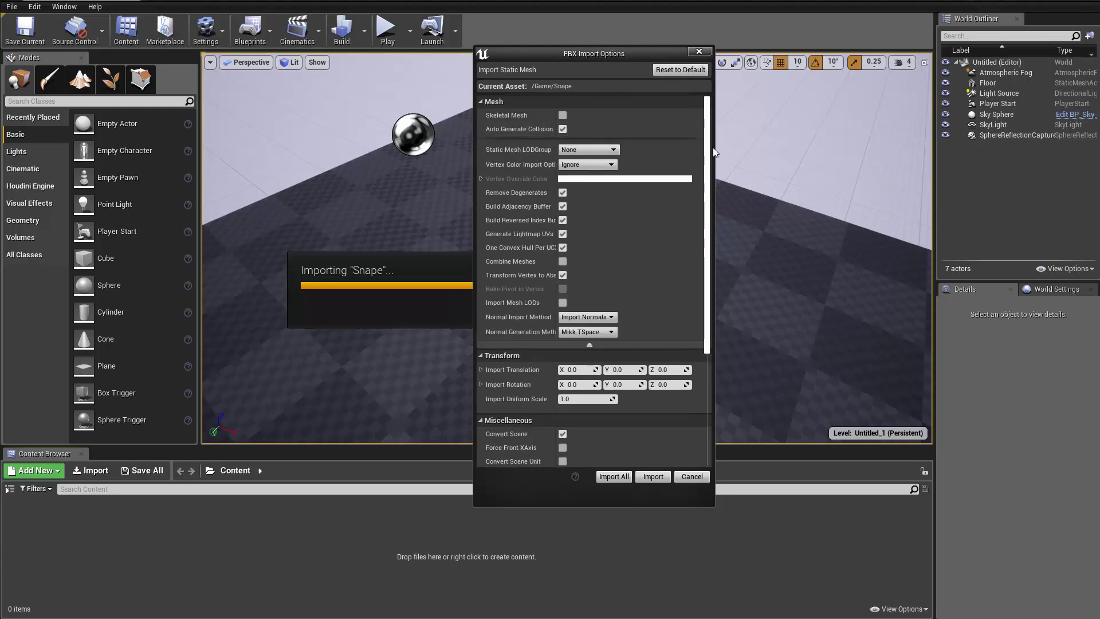
scroll(696, 225, "down", 3)
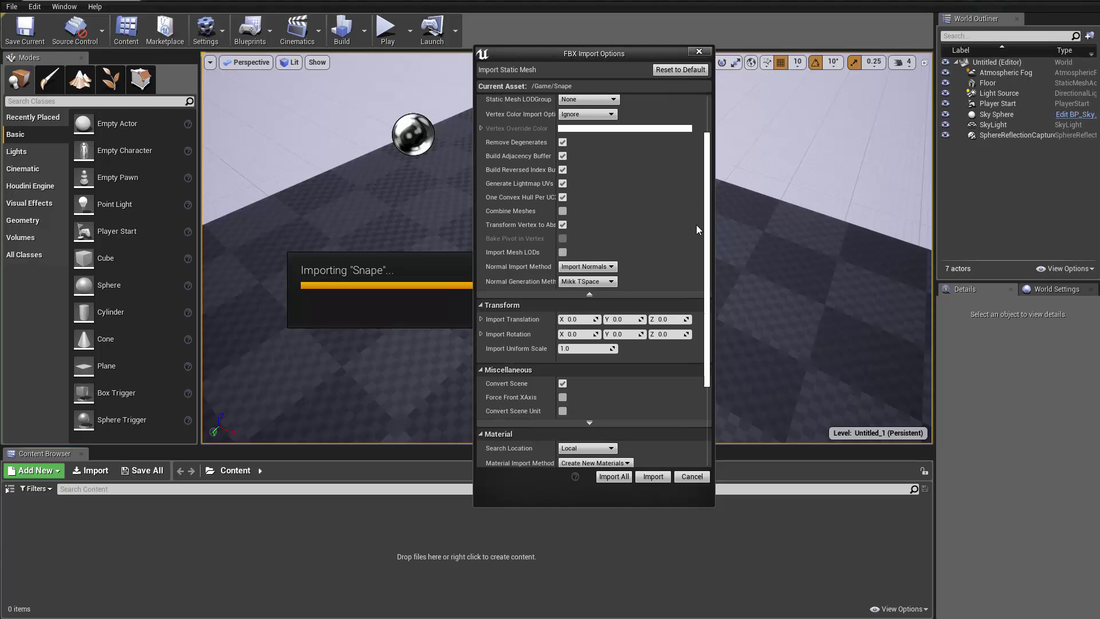
left_click(607, 480)
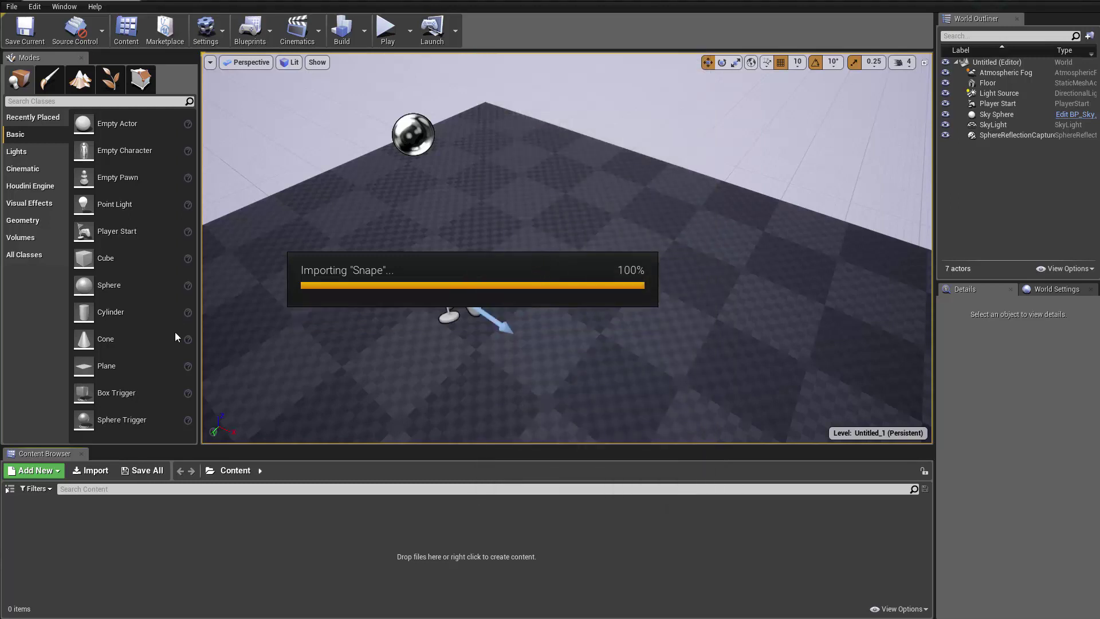